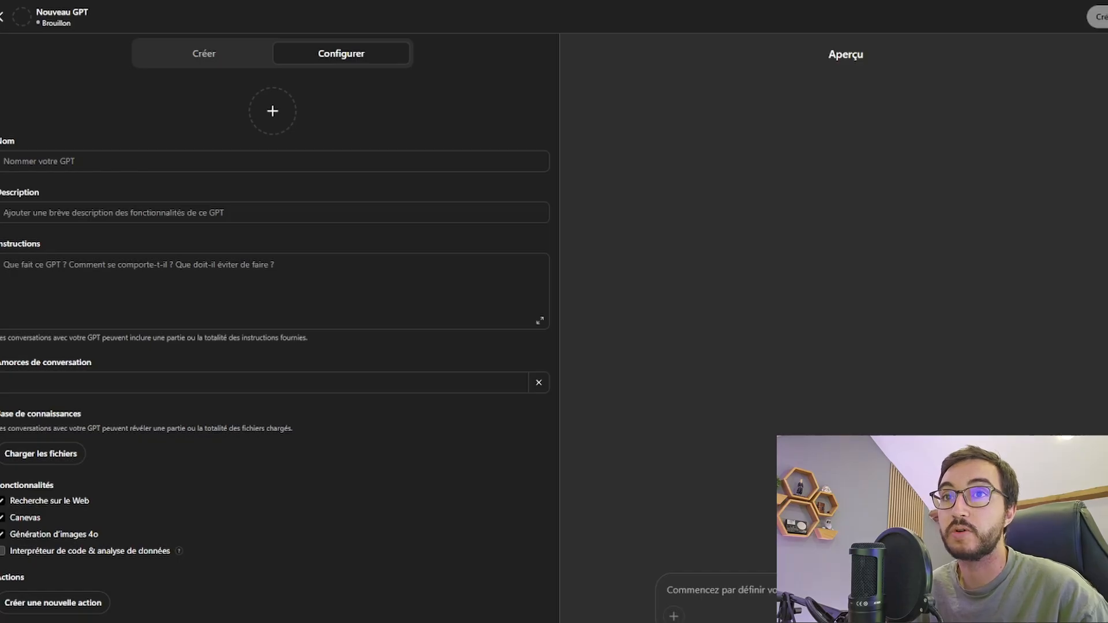
# - Name the new GPT "Aide à la préparation de ma classe"
pyautogui.write('Aide à la')
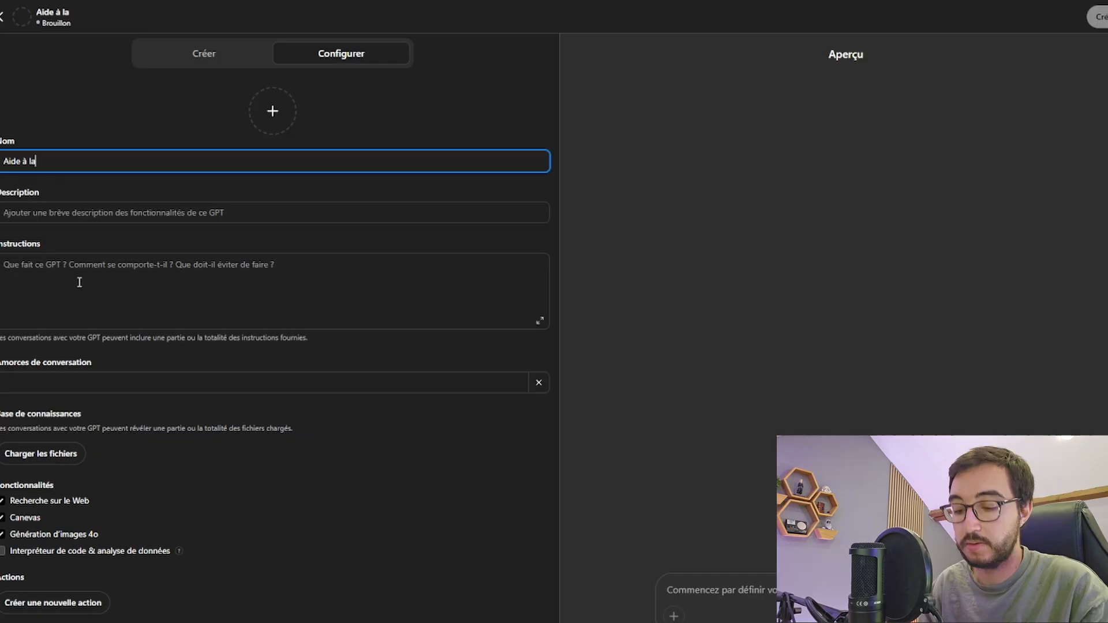
pyautogui.write(' préparatio')
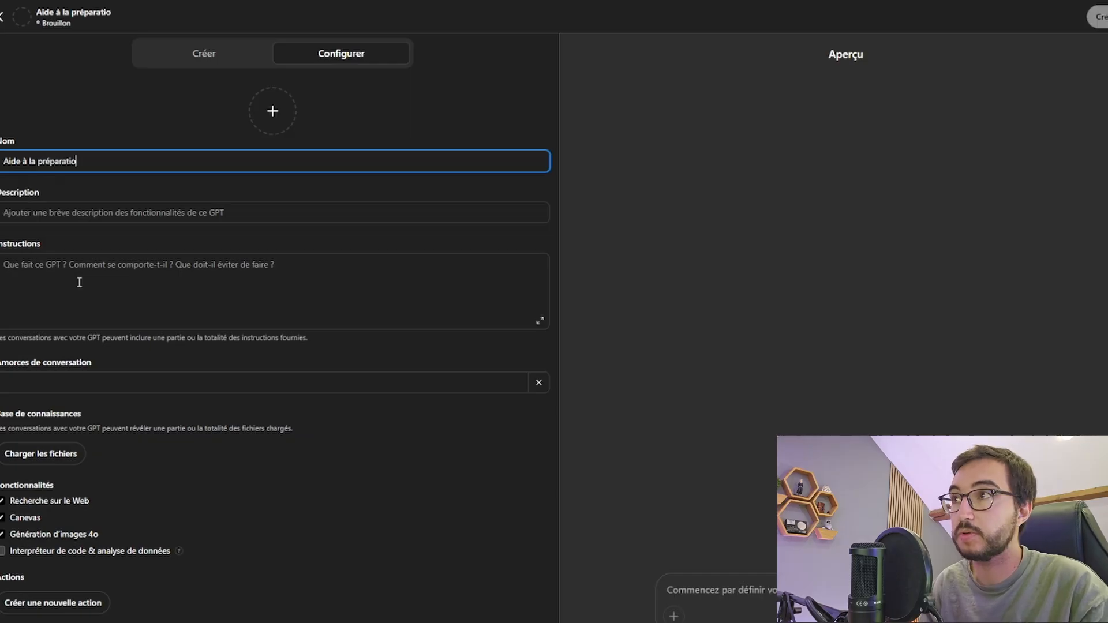
pyautogui.write('n de ma classe')
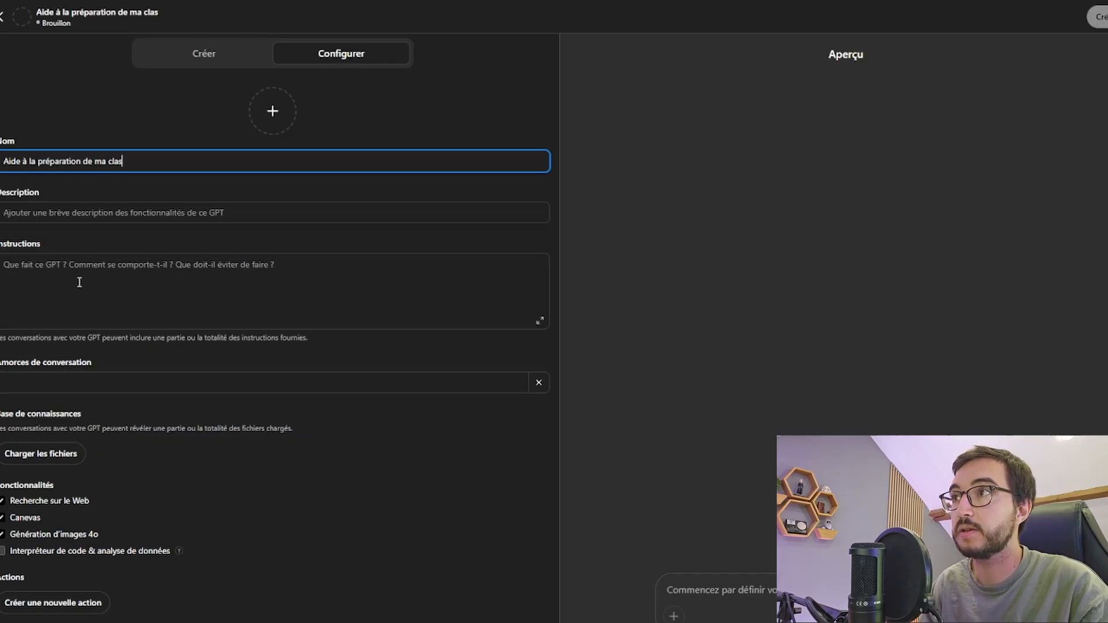
# - Enter the GPT's description as "Cet agent a pour but de m'aider à préparer ma classe."
pyautogui.click(47, 215)
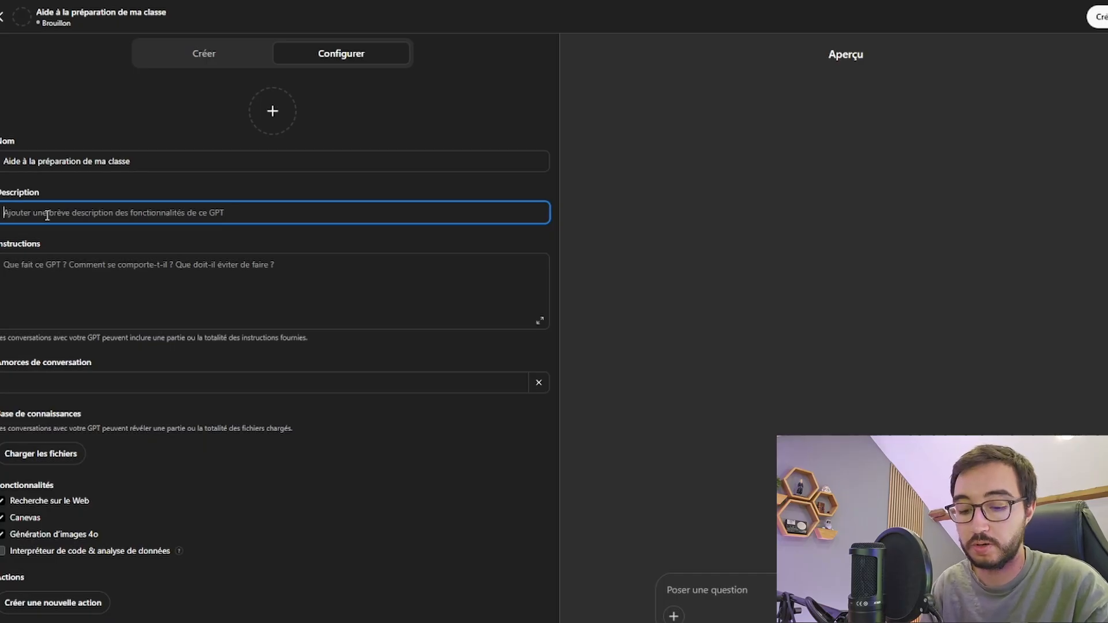
pyautogui.write('Cet agent a p')
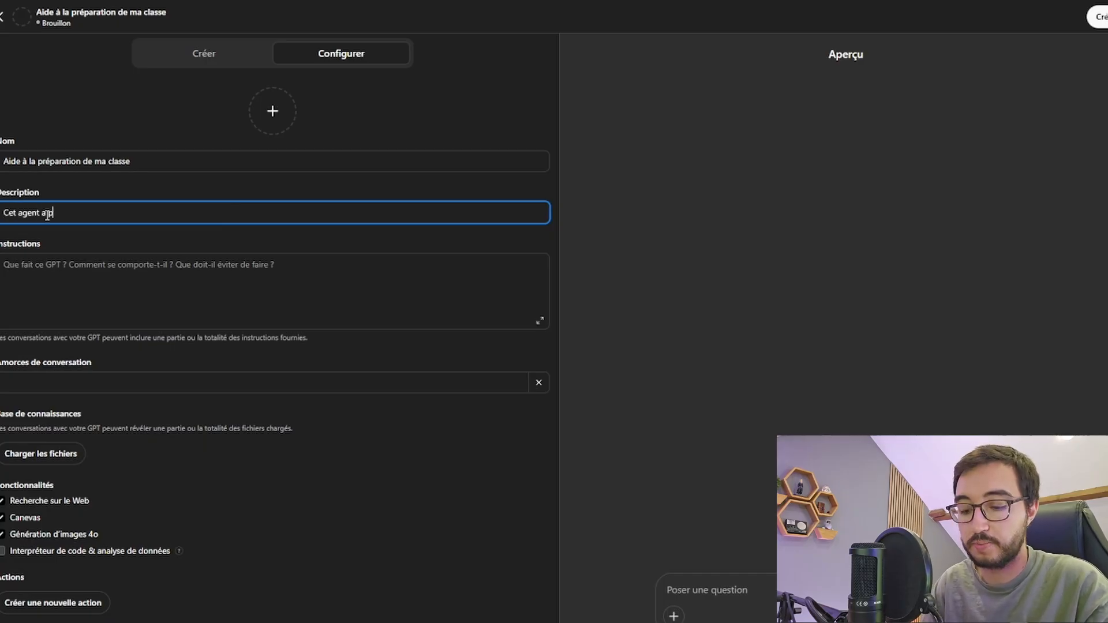
pyautogui.write("our but de m'ai")
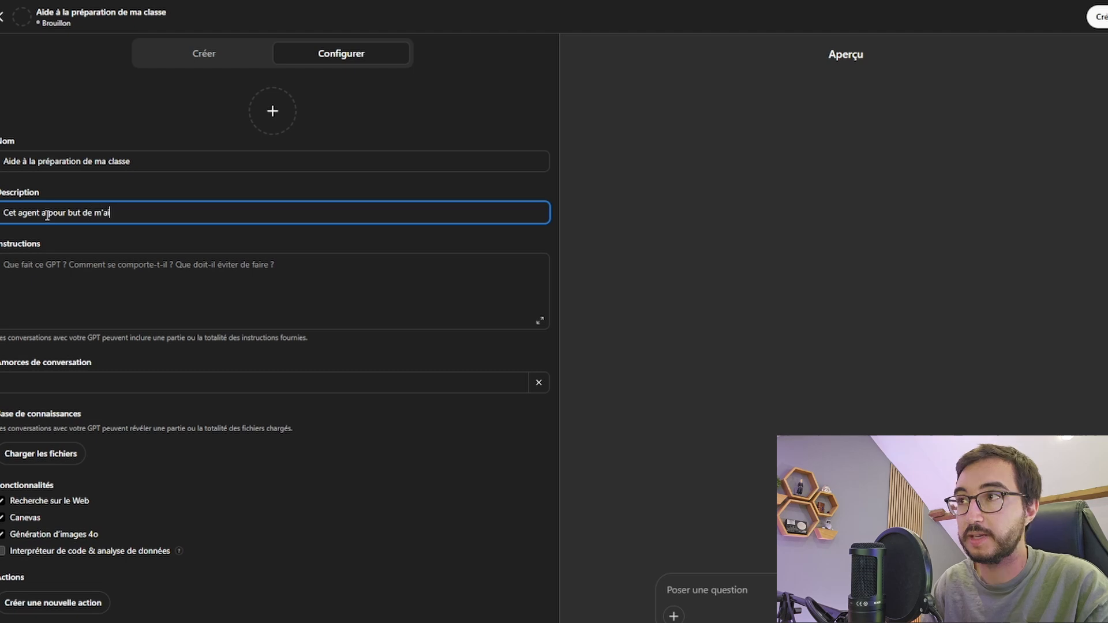
pyautogui.write('der à prépare')
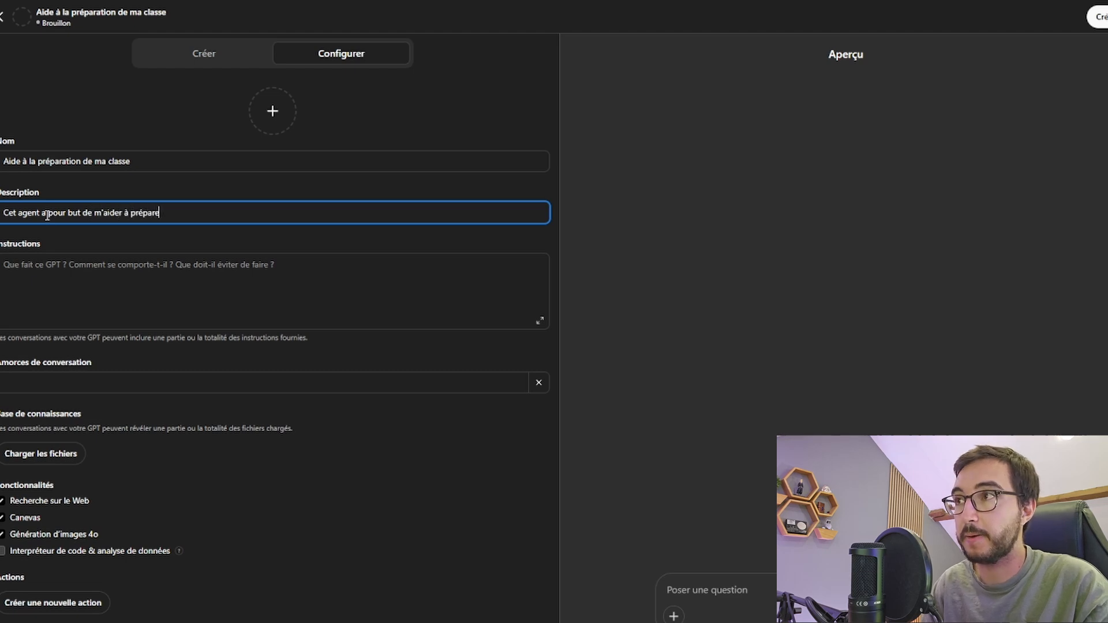
pyautogui.write('r ma classe.')
pyautogui.press('Tab')
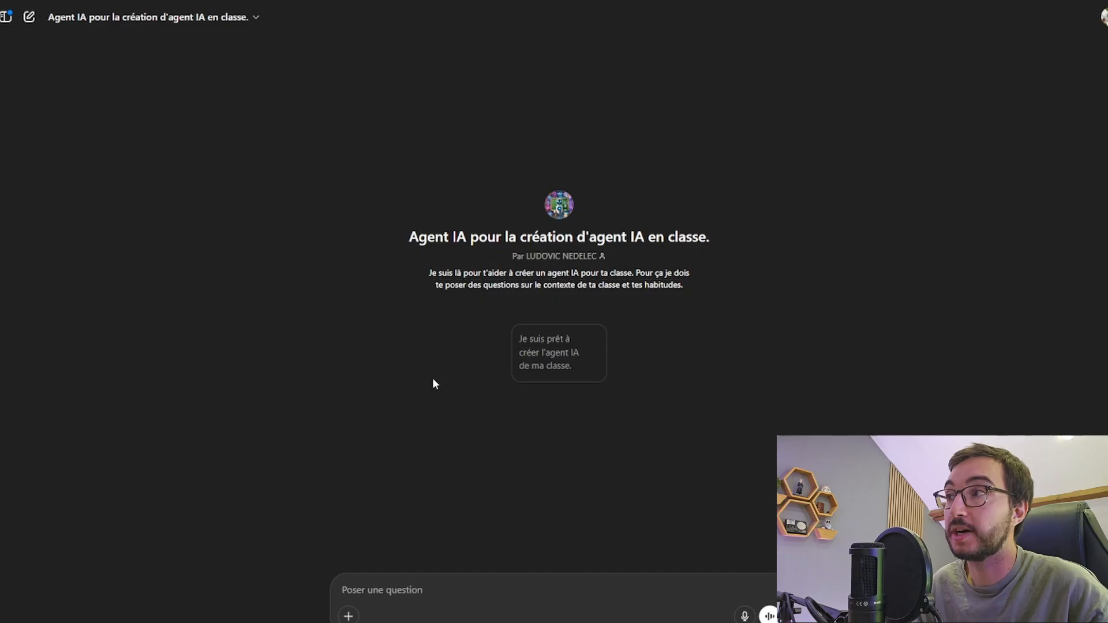
# - Start the agent-creation chat with the suggested prompt "Je suis prêt à créer l'agent IA de ma classe." and answer the class level with "CE2"
pyautogui.click(557, 370)
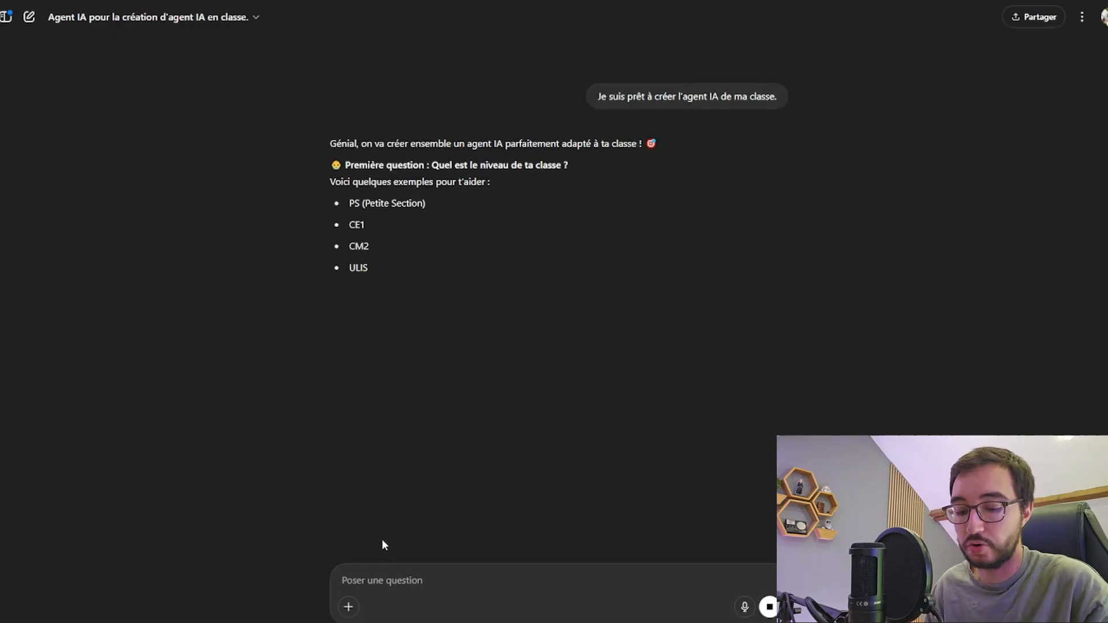
pyautogui.write('CE2')
pyautogui.press('Return')
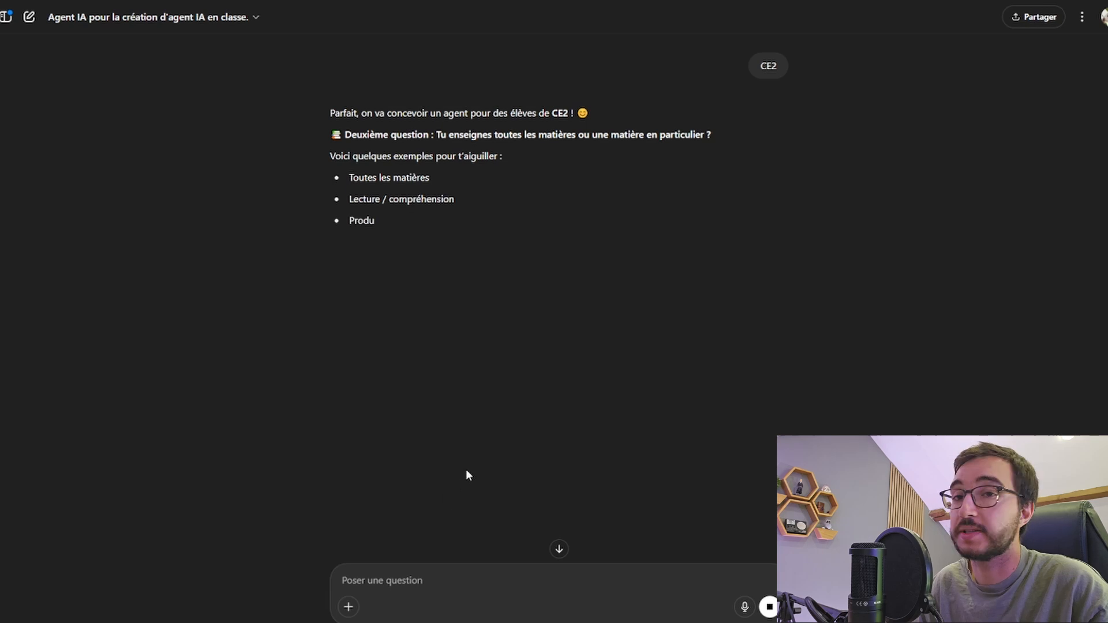
# - Answer the question about subjects taught with "J'enseigne toutes les matières"
pyautogui.click(414, 569)
pyautogui.write('q')
pyautogui.press('BackSpace')
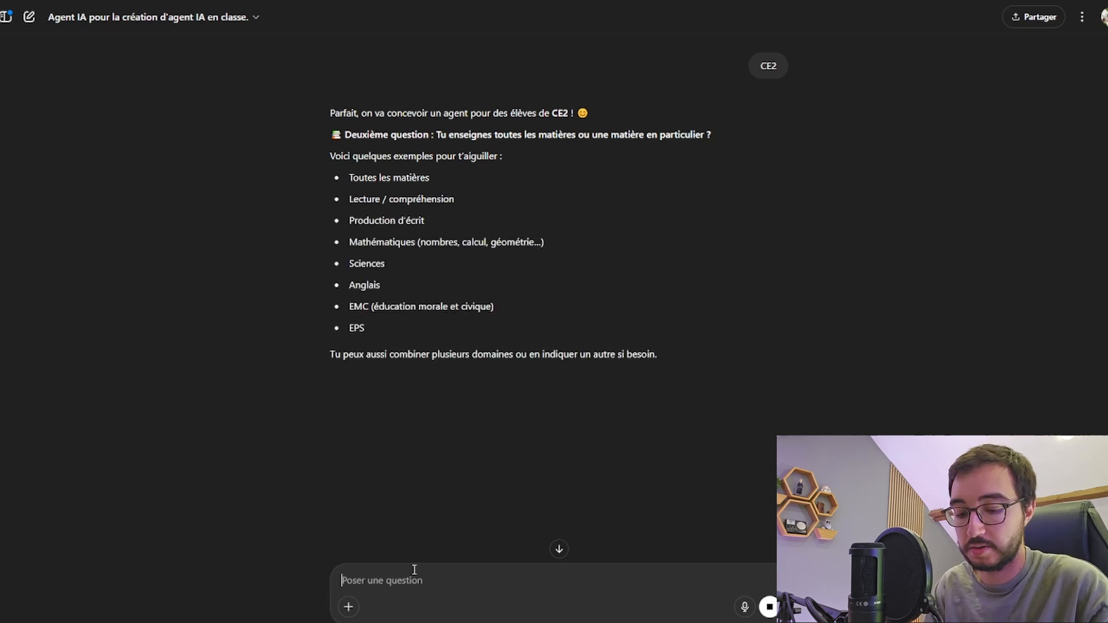
pyautogui.write("J'enseigne to")
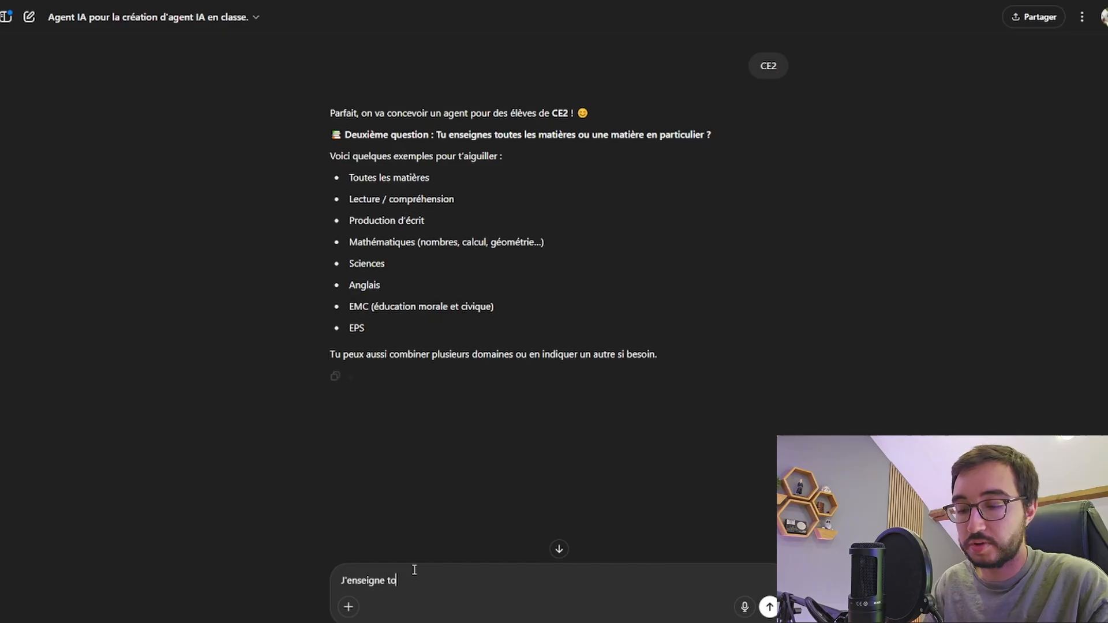
pyautogui.write('utes les ma')
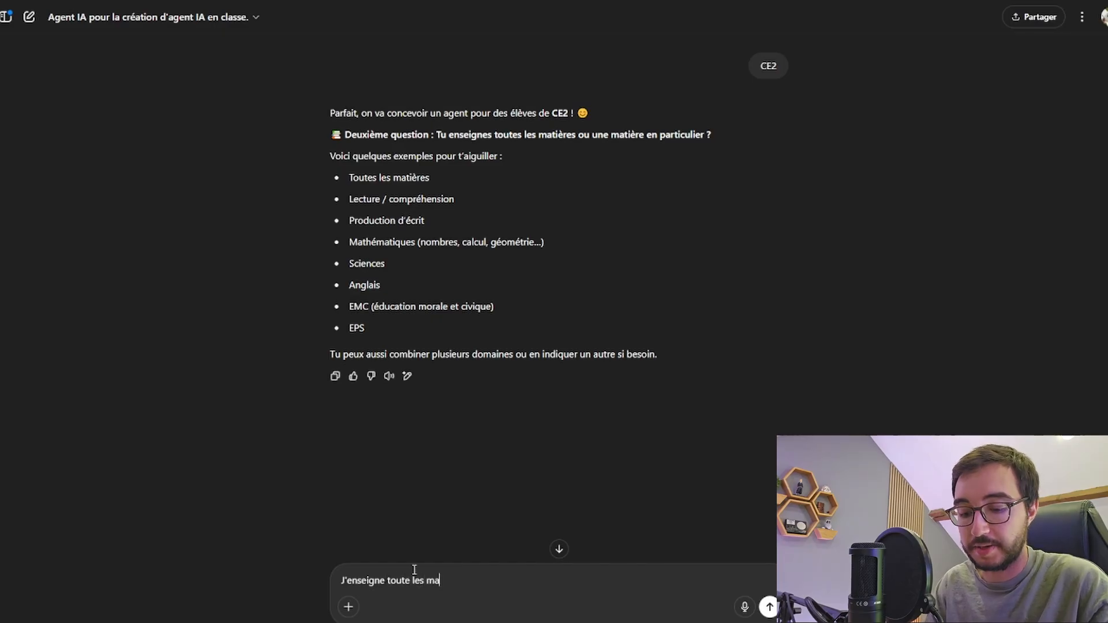
pyautogui.write('tières')
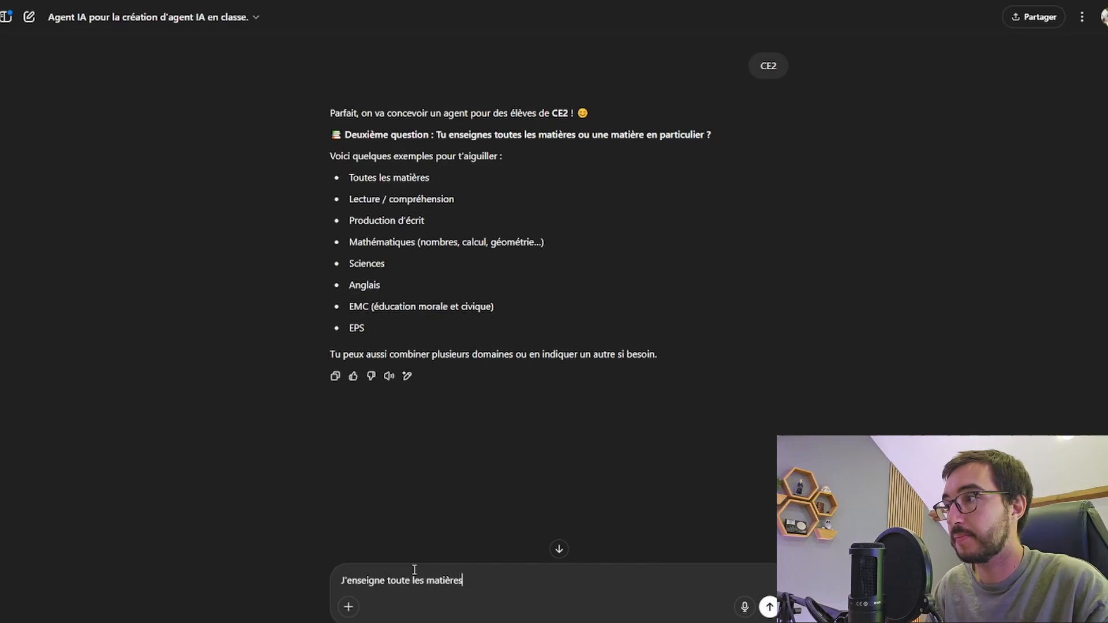
pyautogui.press('Return')
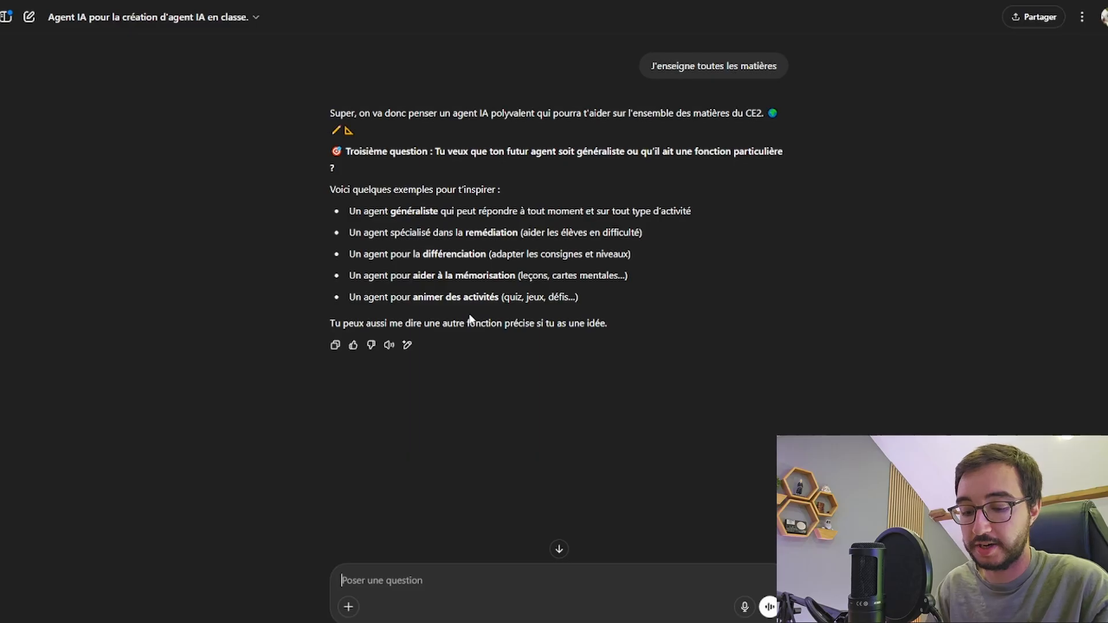
# - Answer the question about the agent's function with "L'agent sera généraliste"
pyautogui.write("L'agent s")
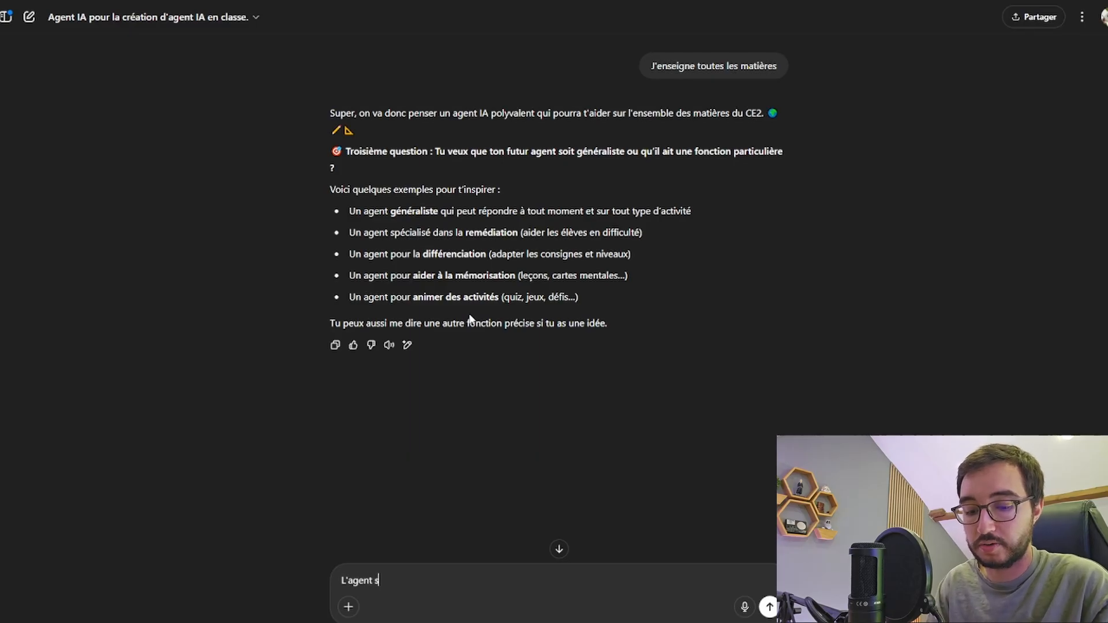
pyautogui.write('era généralis')
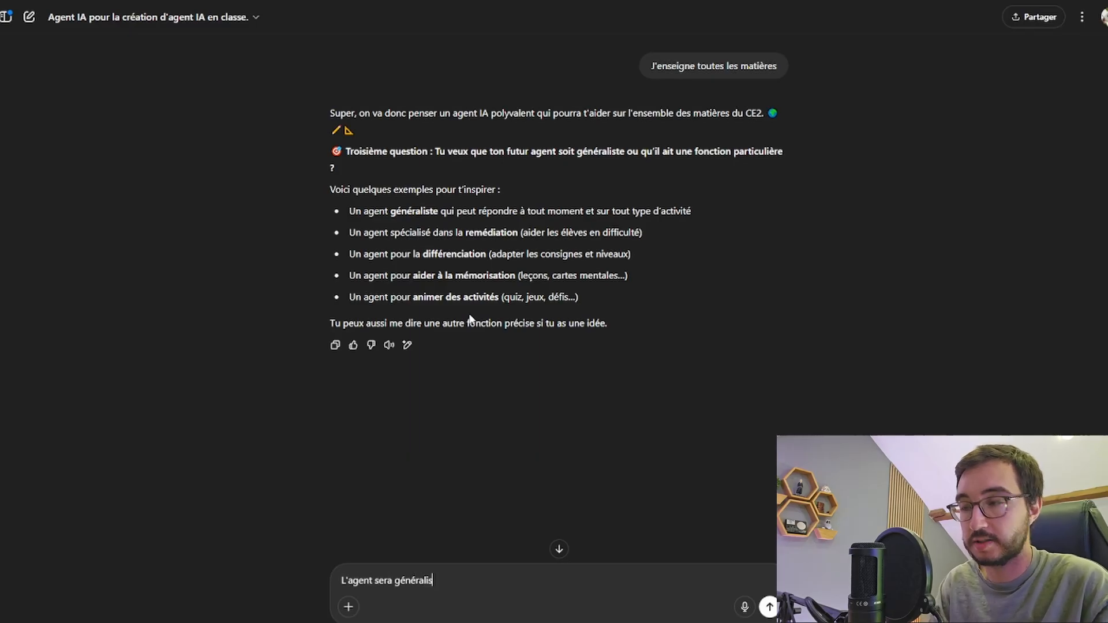
pyautogui.write('te')
pyautogui.press('Return')
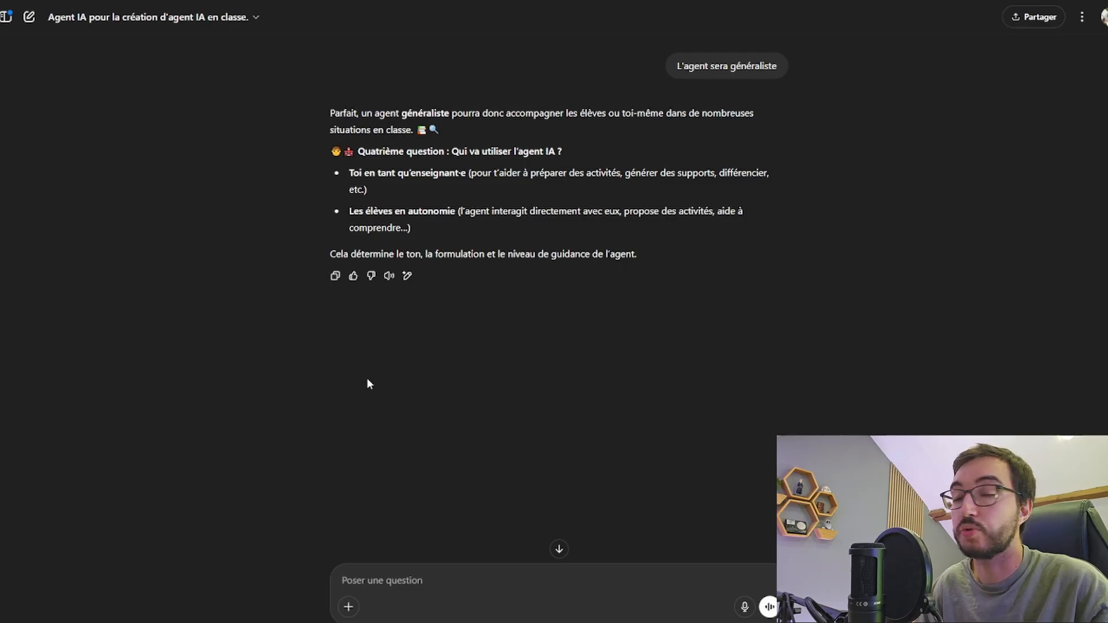
# - Answer the question about who will use the agent with "Pour moi en tant qu'enseignant"
pyautogui.write('P')
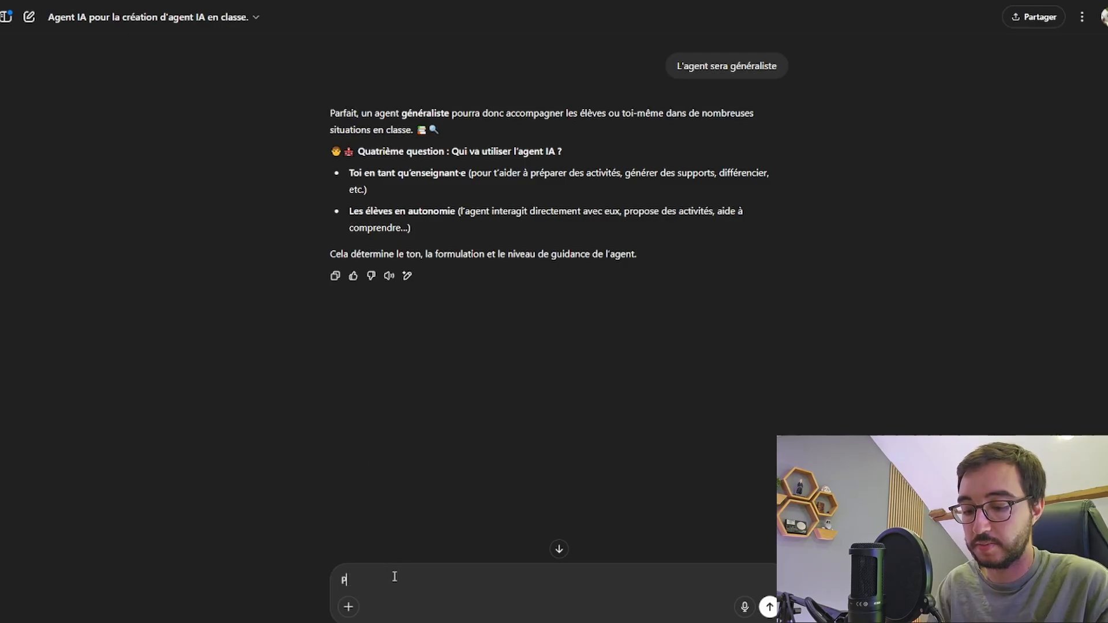
pyautogui.write("our moi en tant qu'enseignant")
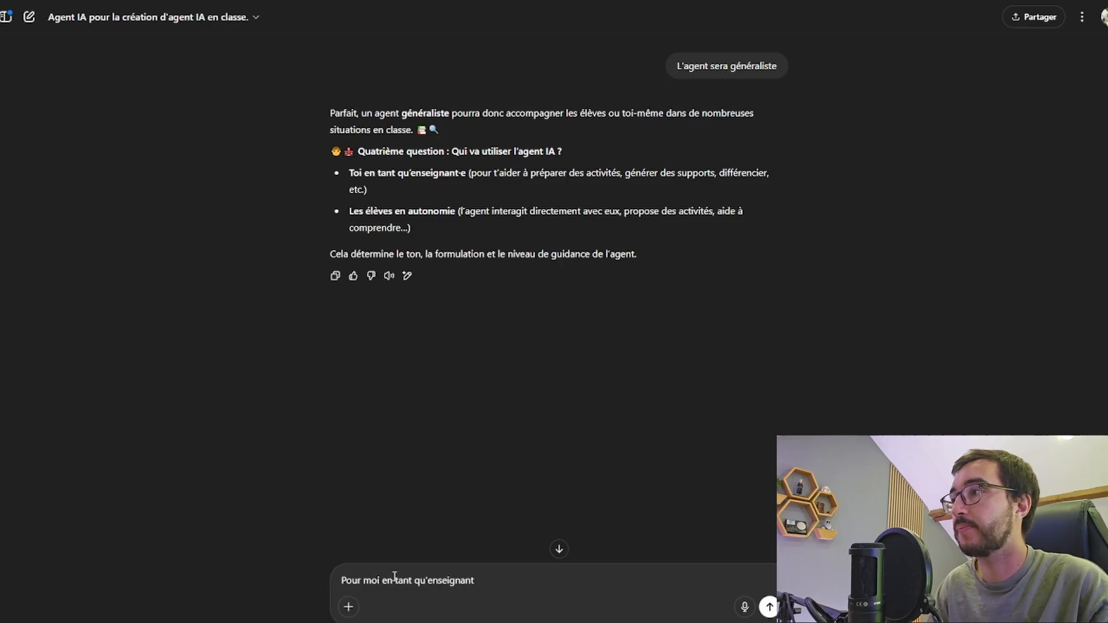
pyautogui.press('Return')
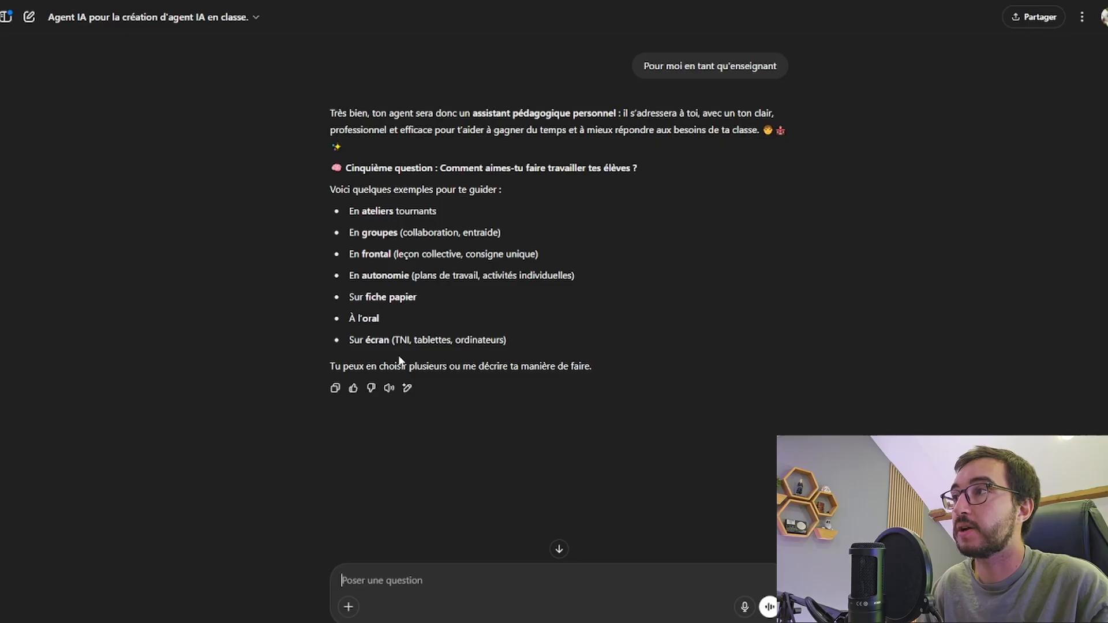
# - Answer the working-methods question with "J'ai l'habitude de travailler en atelier, je fais des phases d'oral courtes et j'utiliser un TBI"
pyautogui.write("J'ai l'h")
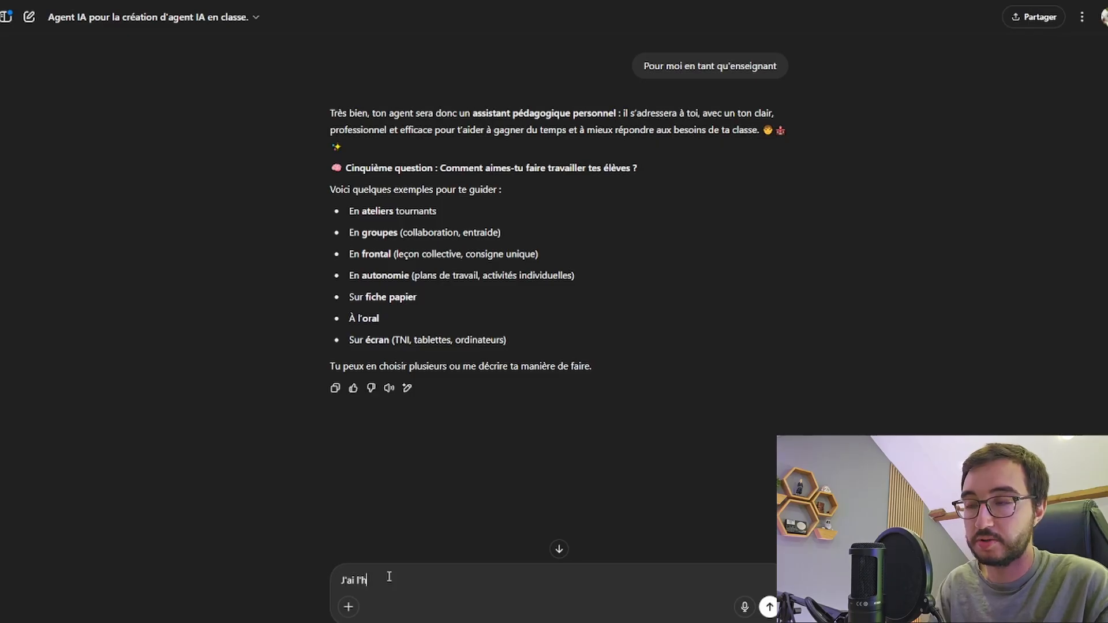
pyautogui.write('abitude de trava')
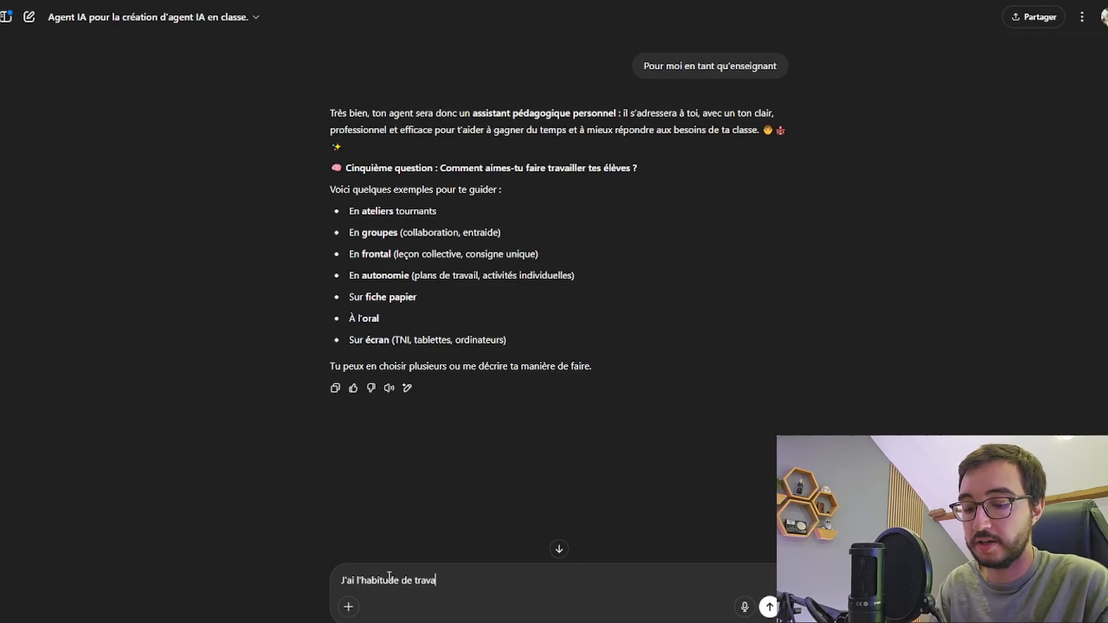
pyautogui.write('iller')
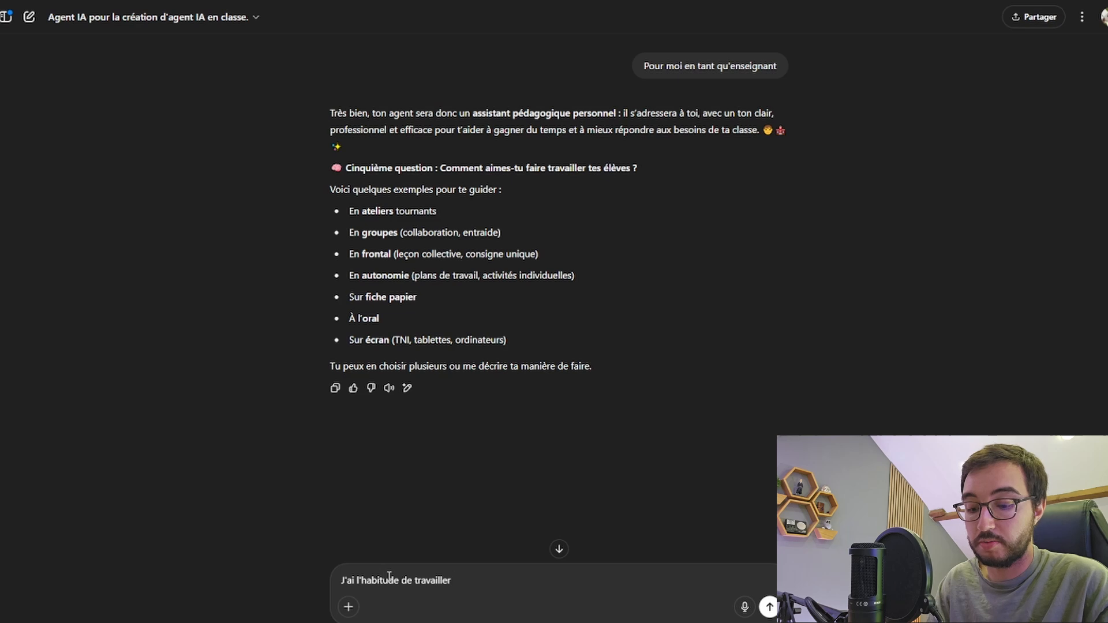
pyautogui.write(' en atelier, je')
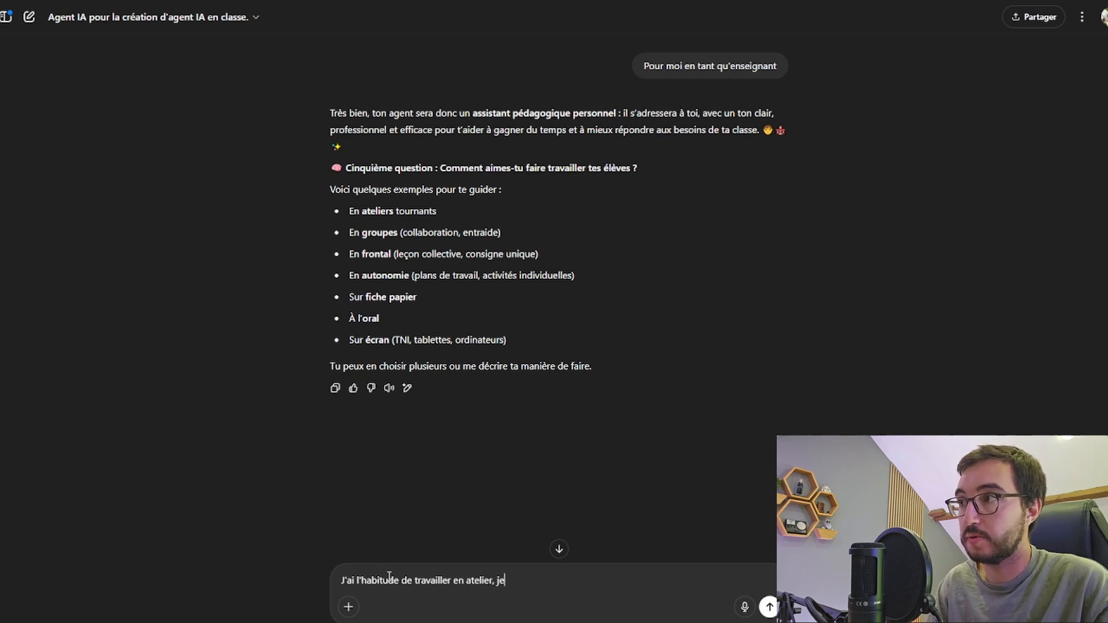
pyautogui.write(' fais des phr')
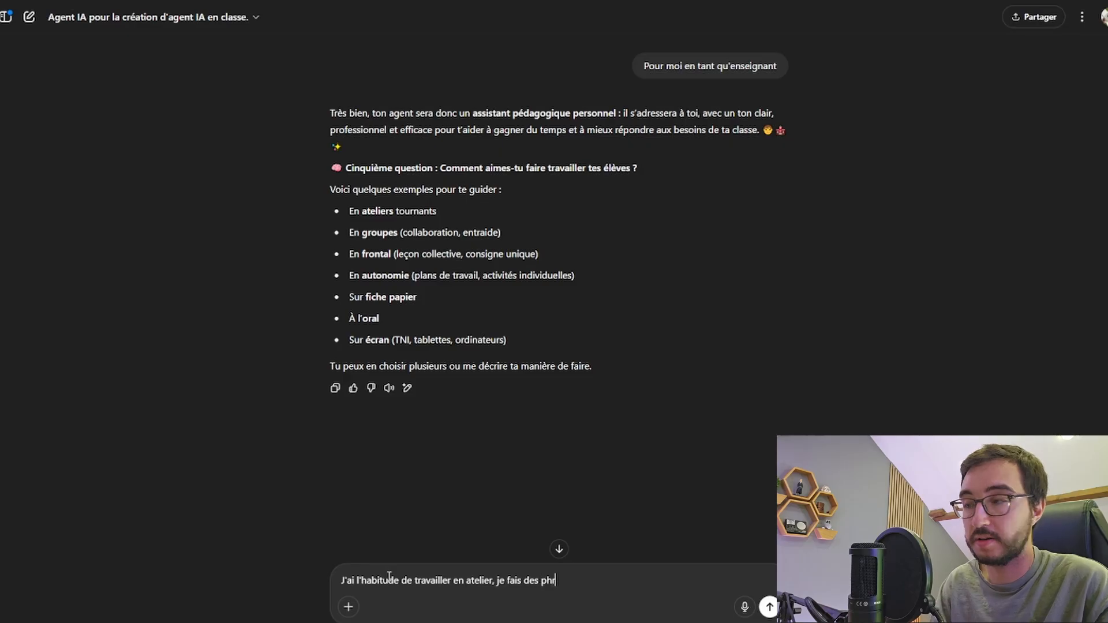
pyautogui.press('BackSpace')
pyautogui.write("ases d'o")
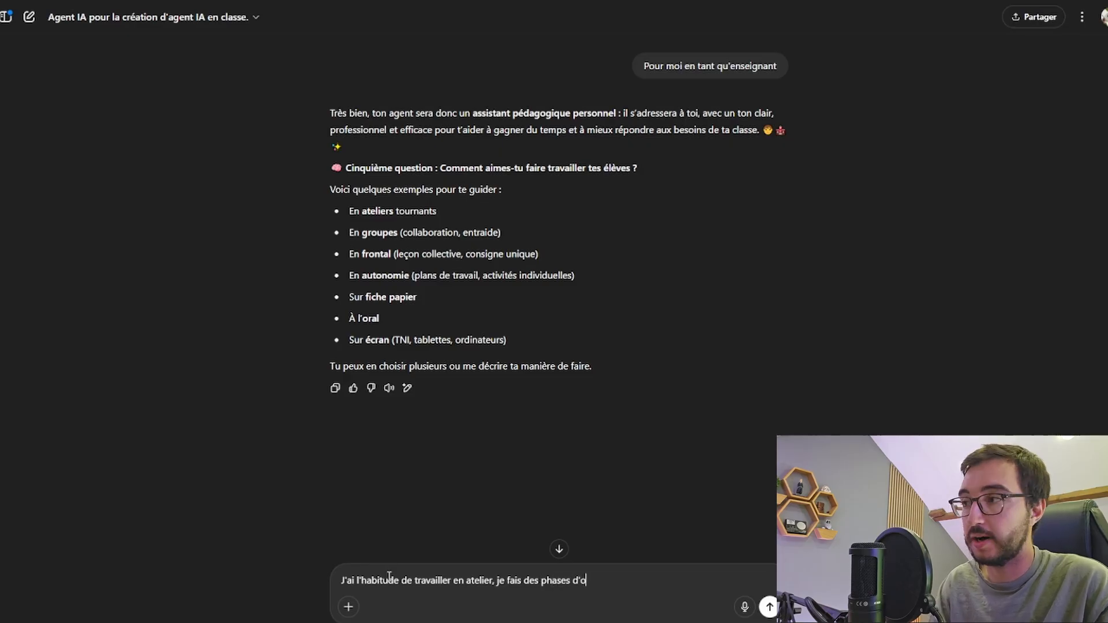
pyautogui.write('ral courtes e')
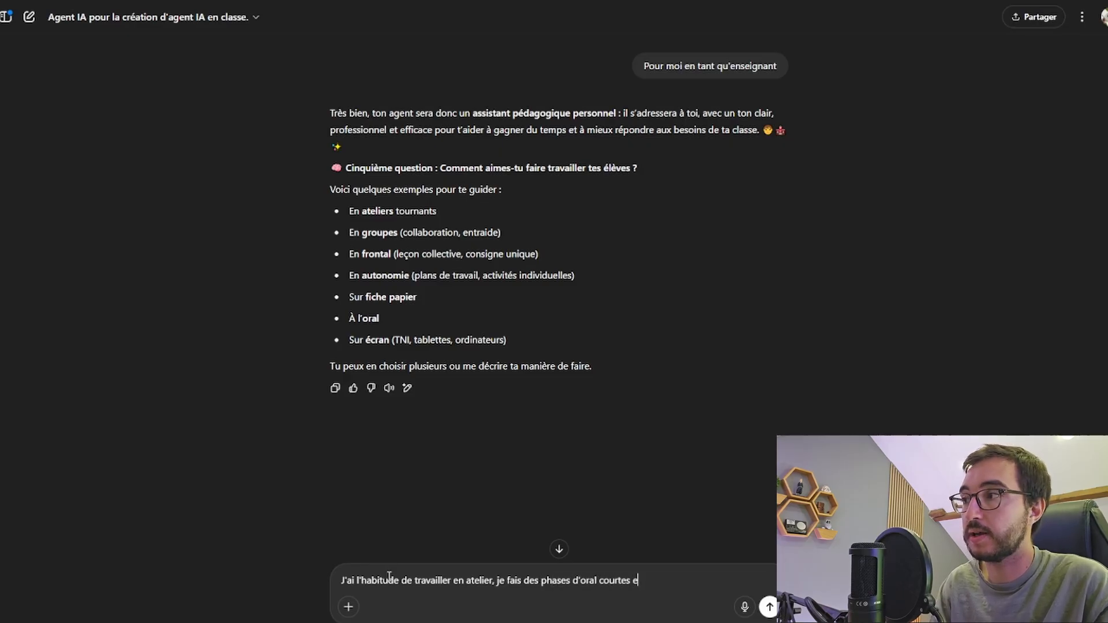
pyautogui.write("t j'utili")
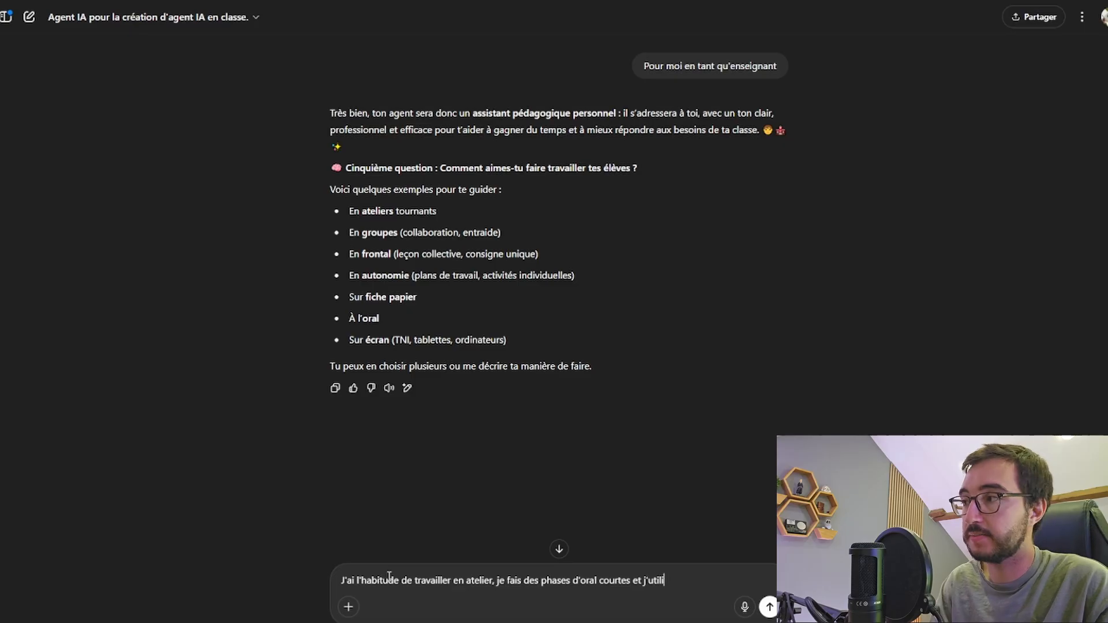
pyautogui.write('ser un TB')
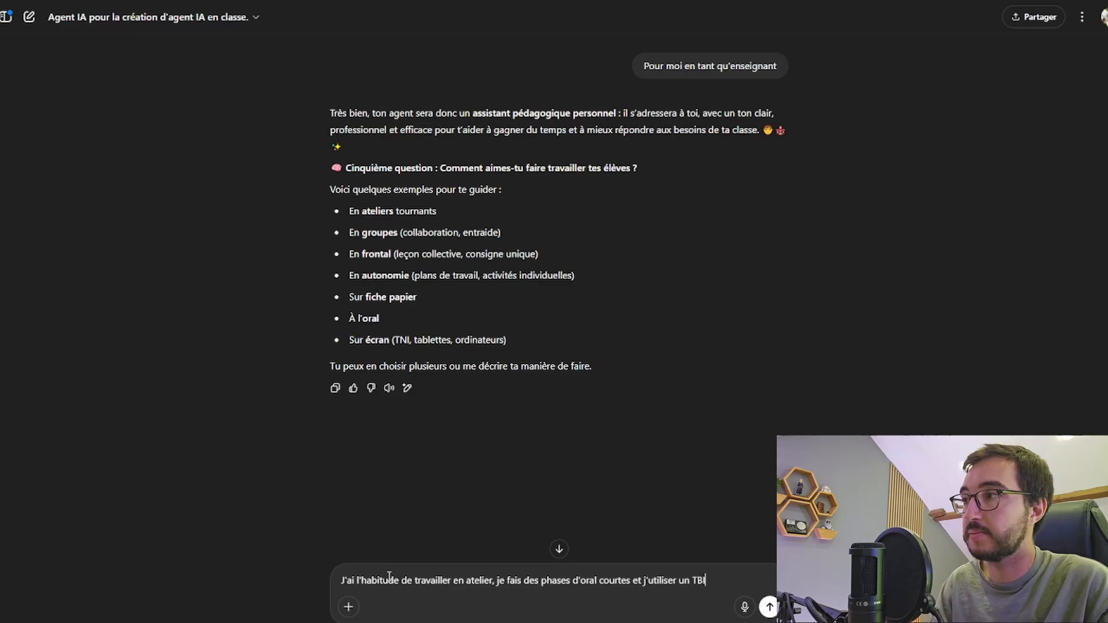
pyautogui.write('I')
pyautogui.press('Return')
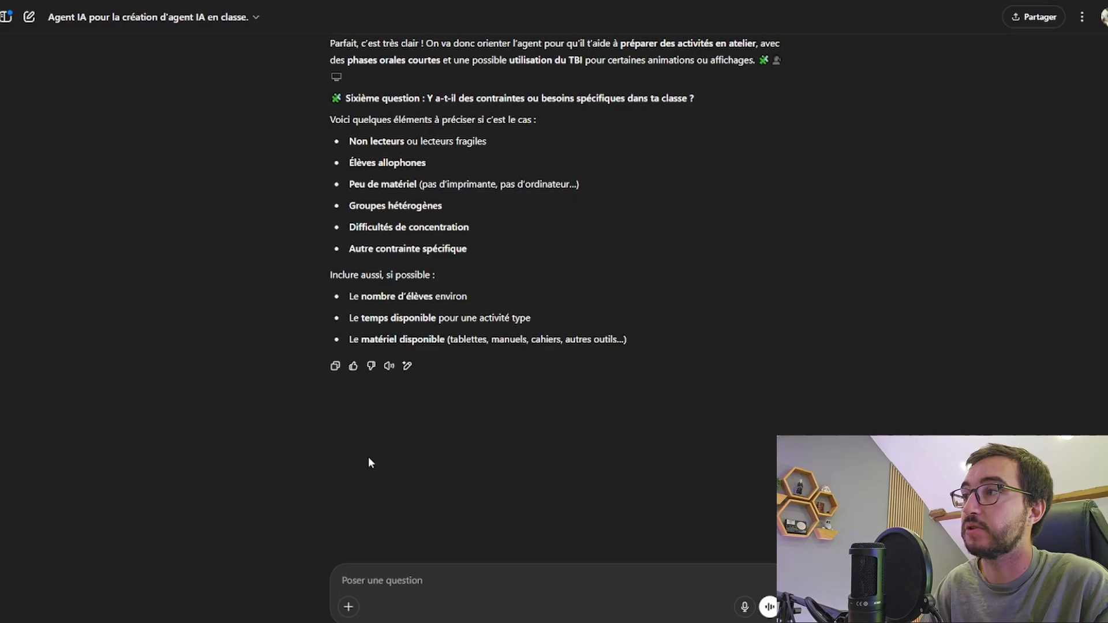
# - Answer the question about class constraints and specific needs with "J'ai un élève allophones et un dyspraxique"
pyautogui.write("l'ai")
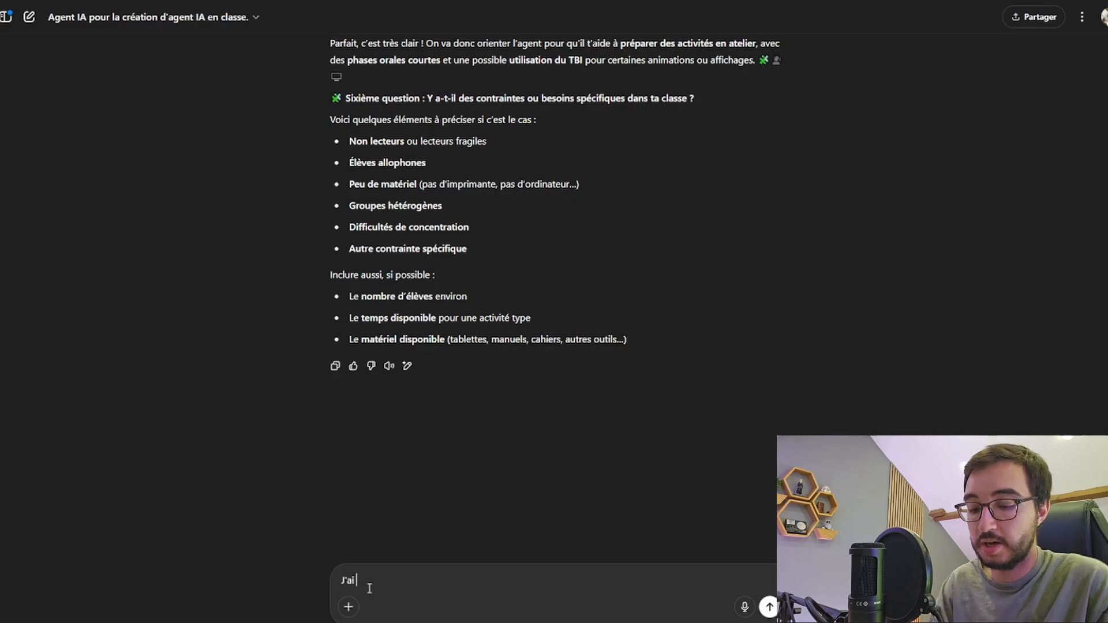
pyautogui.write(' un élève all')
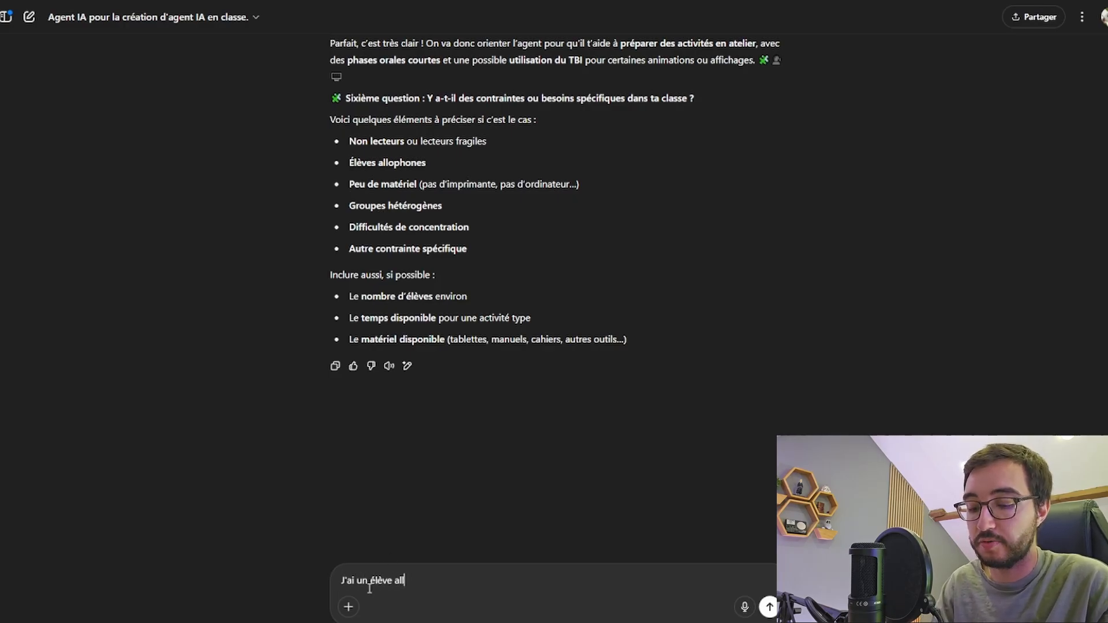
pyautogui.write('ophones et un dyspra')
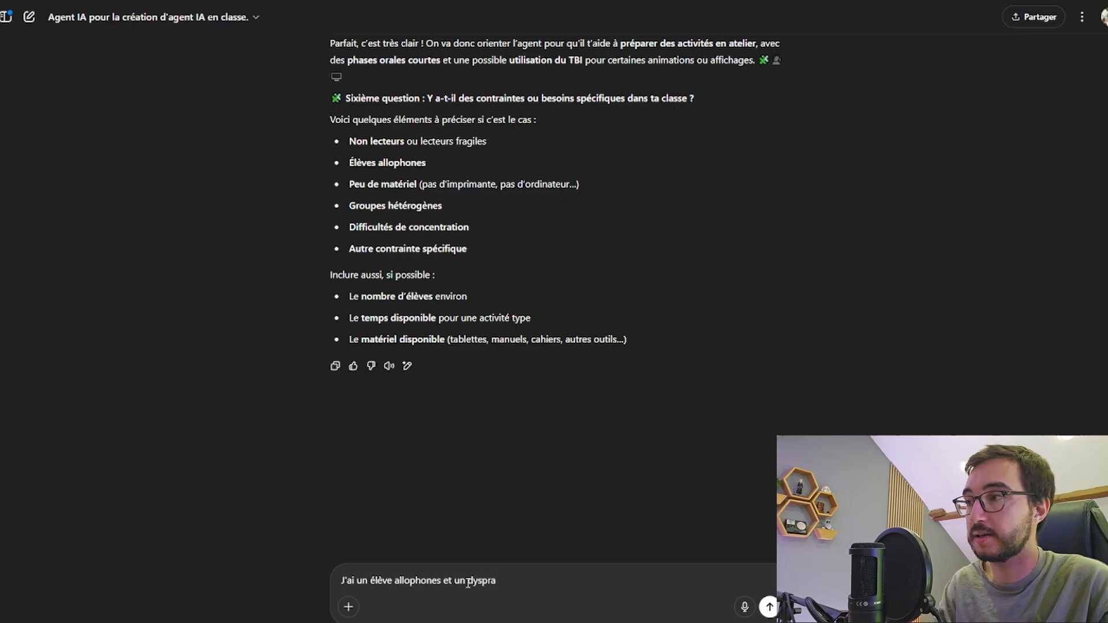
pyautogui.write('xique')
pyautogui.press('Return')
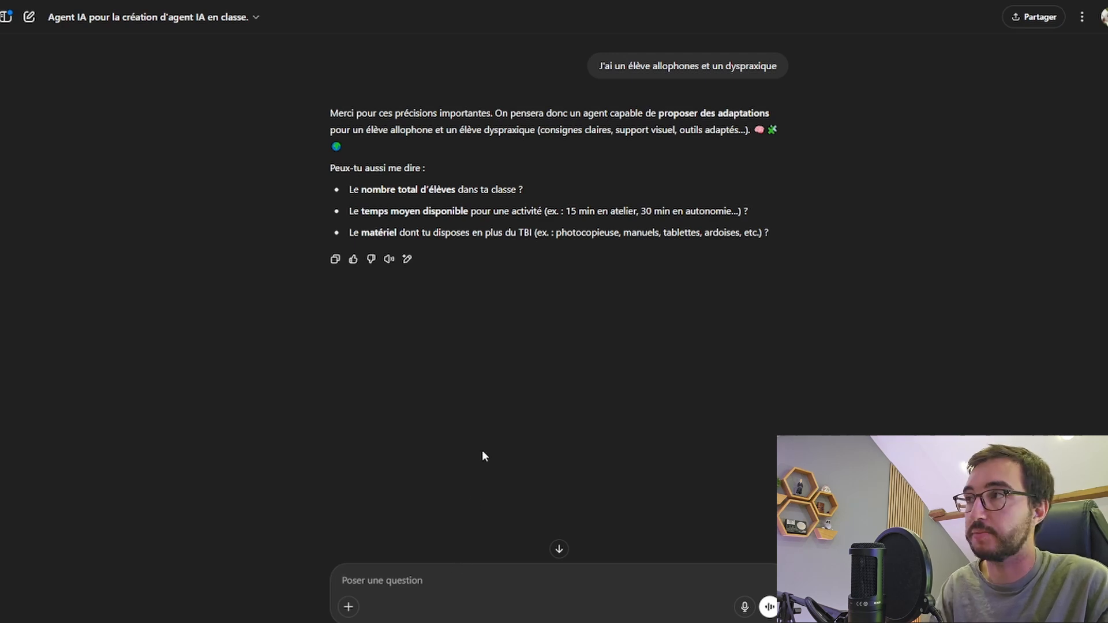
# - Answer the class details questions with "J'ai une classe de 27 élèves, j'(ai l'habitude de faire des ateliers de 15minutes, que j'ai un TBI et une photocopieuse"
pyautogui.write("J'ai u")
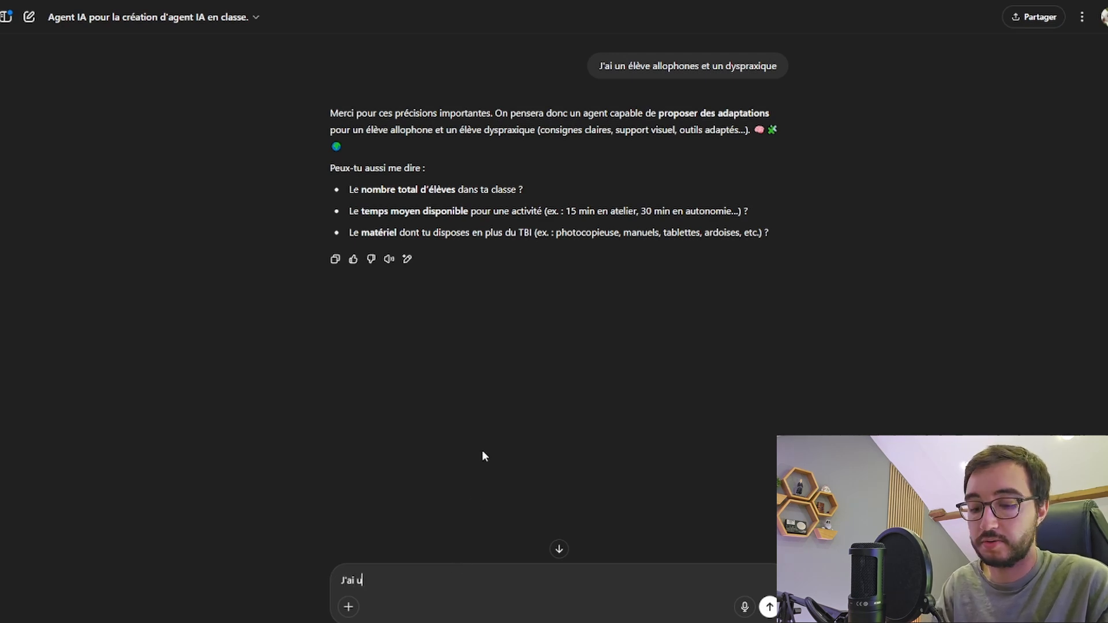
pyautogui.write('ne classe de ')
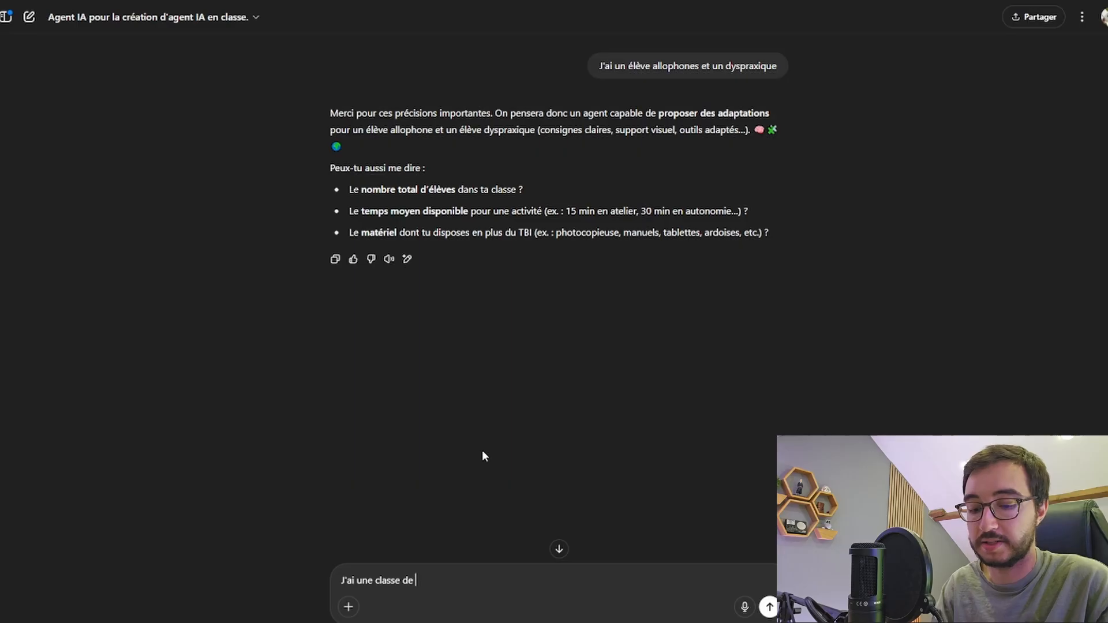
pyautogui.write('27 élèves,')
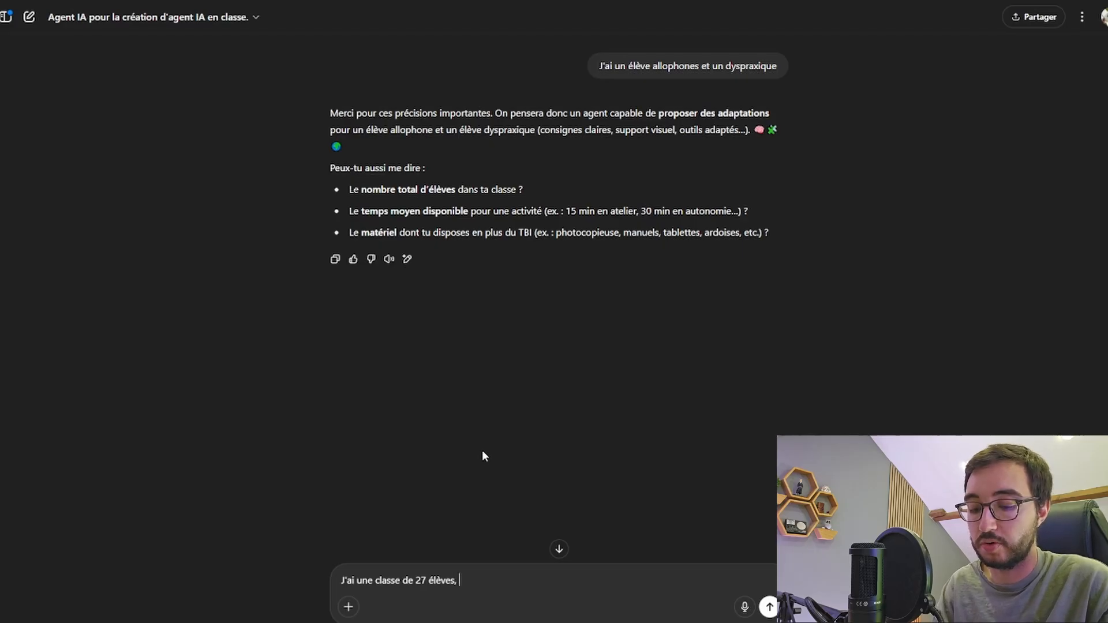
pyautogui.write("j'(ai ")
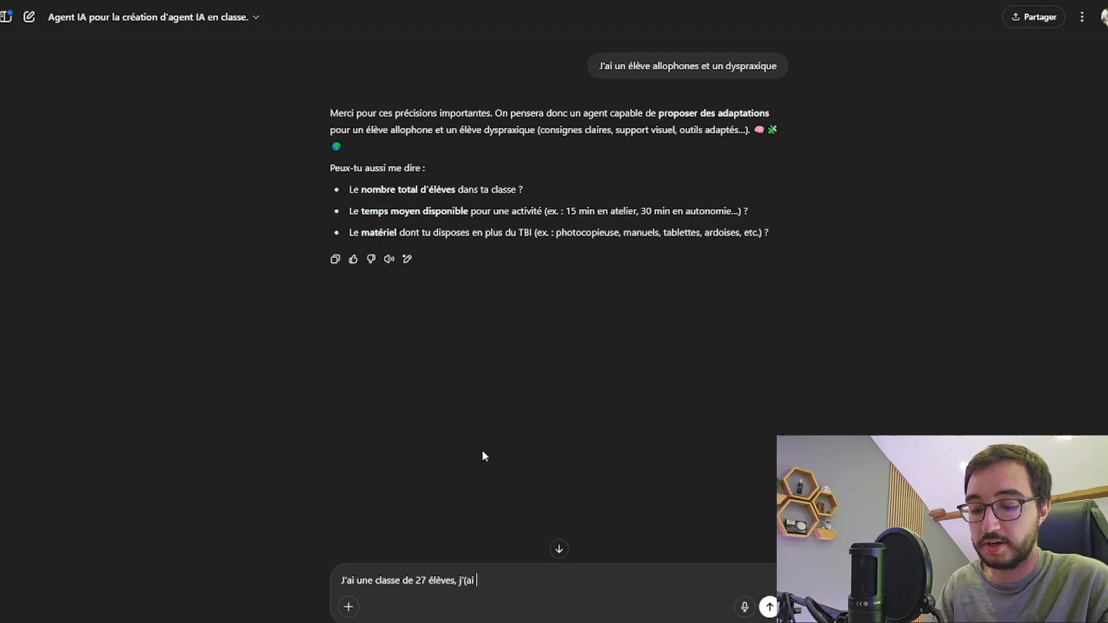
pyautogui.write("l'habitude de faire")
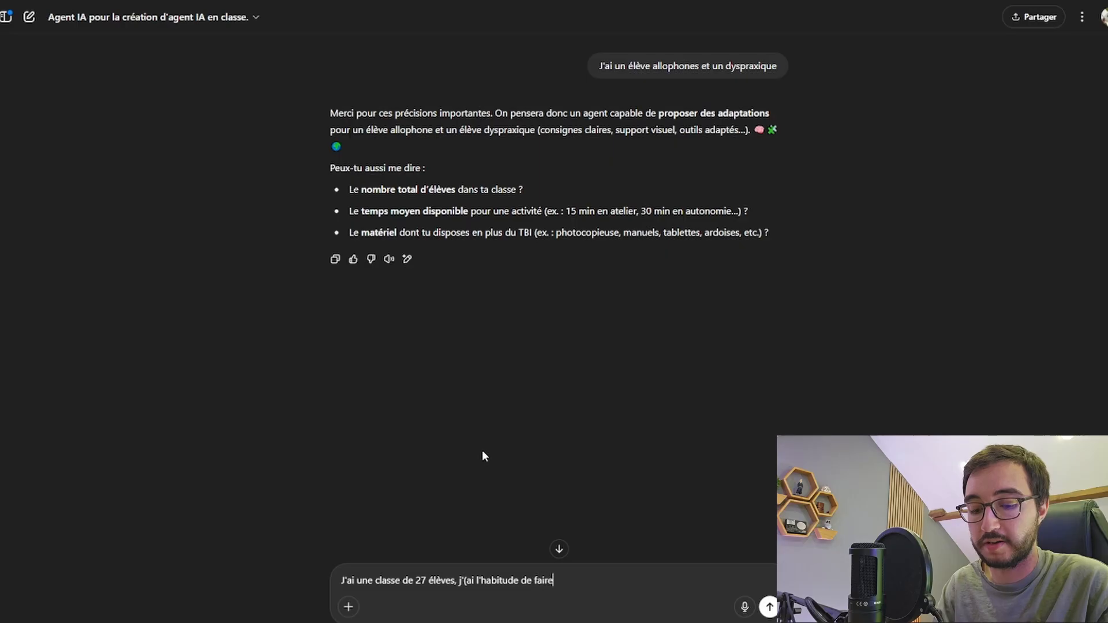
pyautogui.write(' des ateliers')
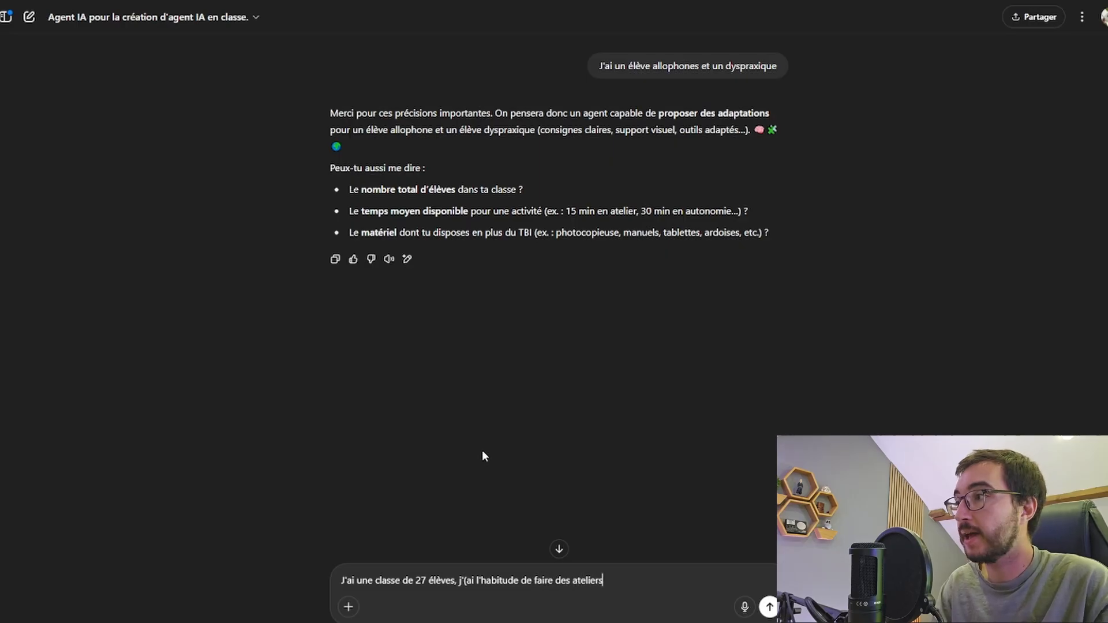
pyautogui.write(' de 15minutes,')
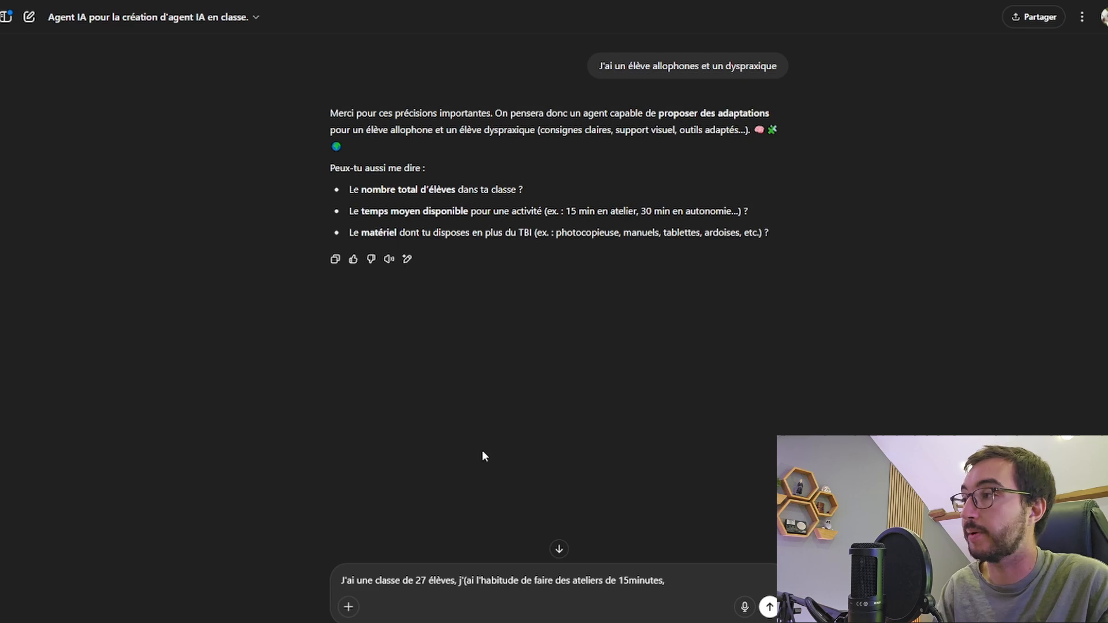
pyautogui.write("que j'ai")
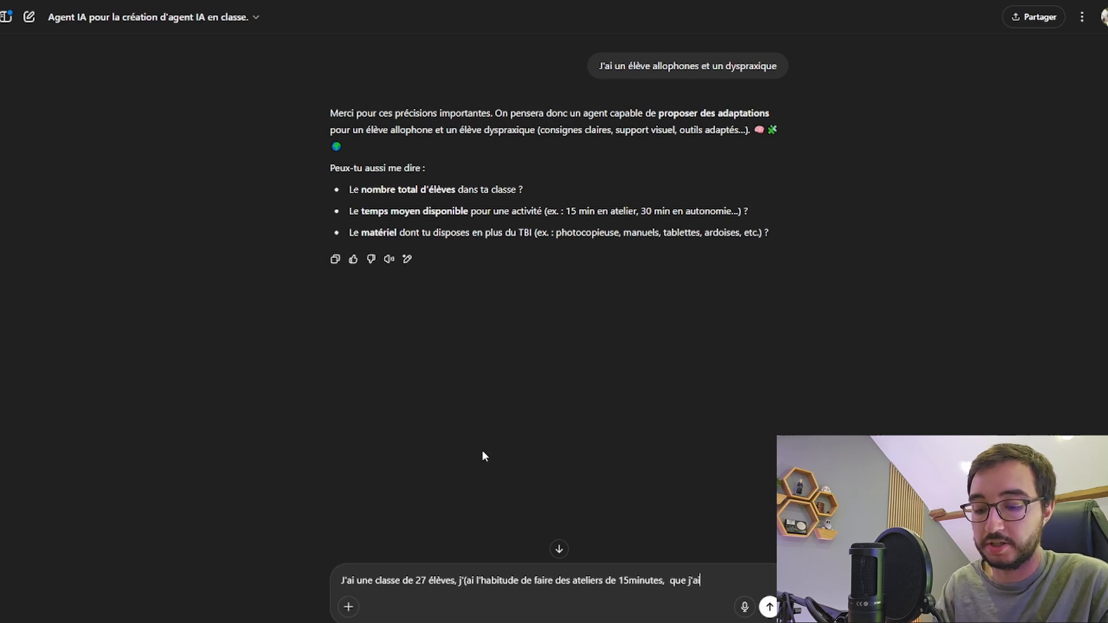
pyautogui.write(' un TBI e')
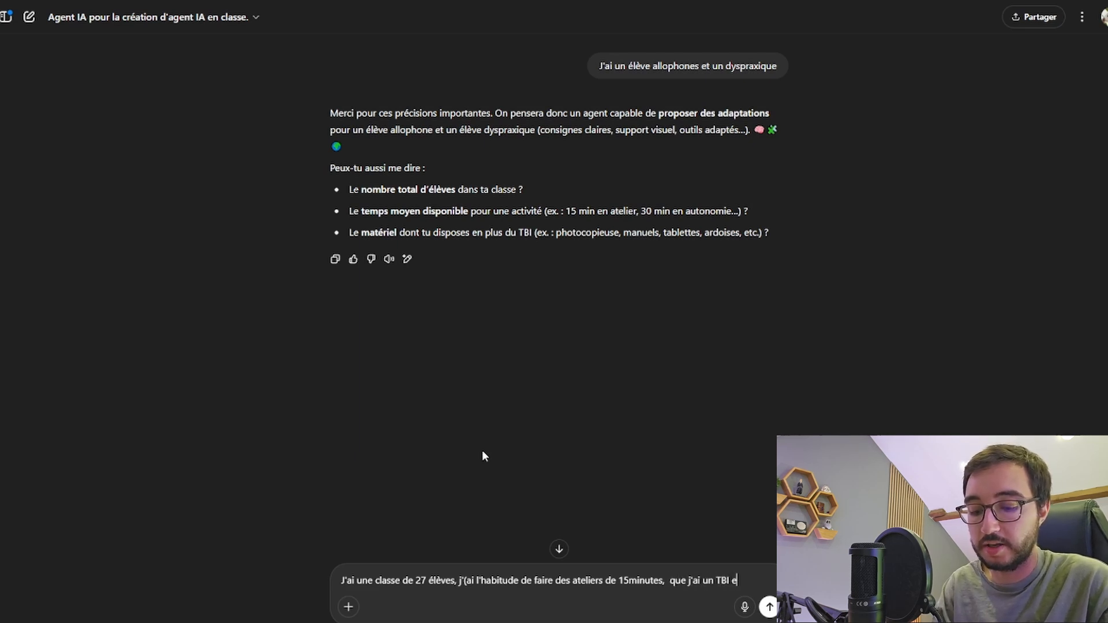
pyautogui.write('t une photo')
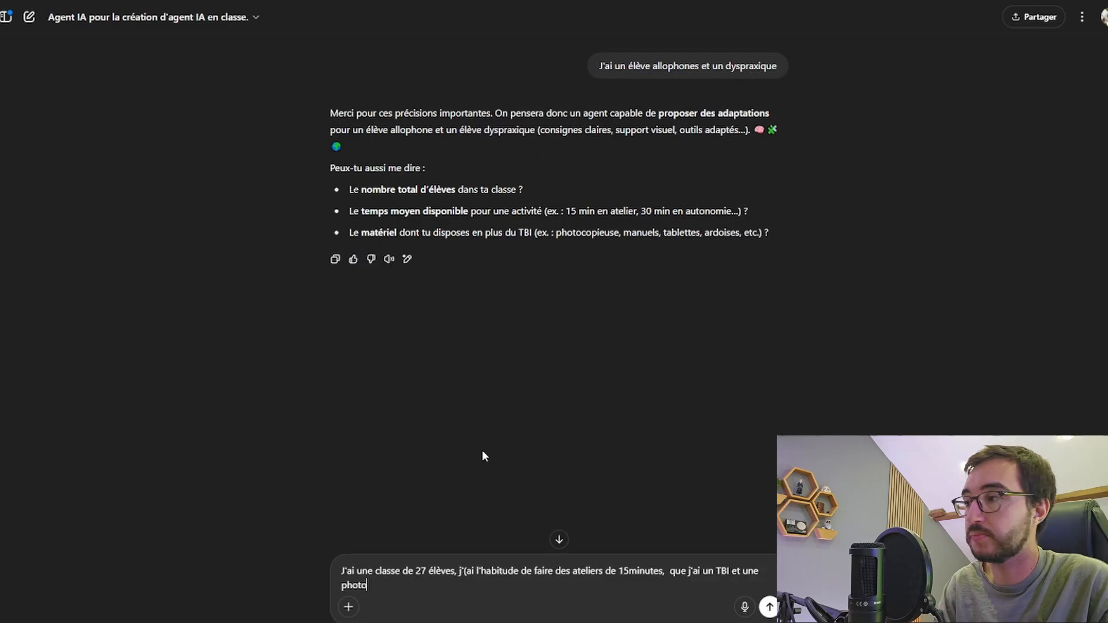
pyautogui.write('copieuse')
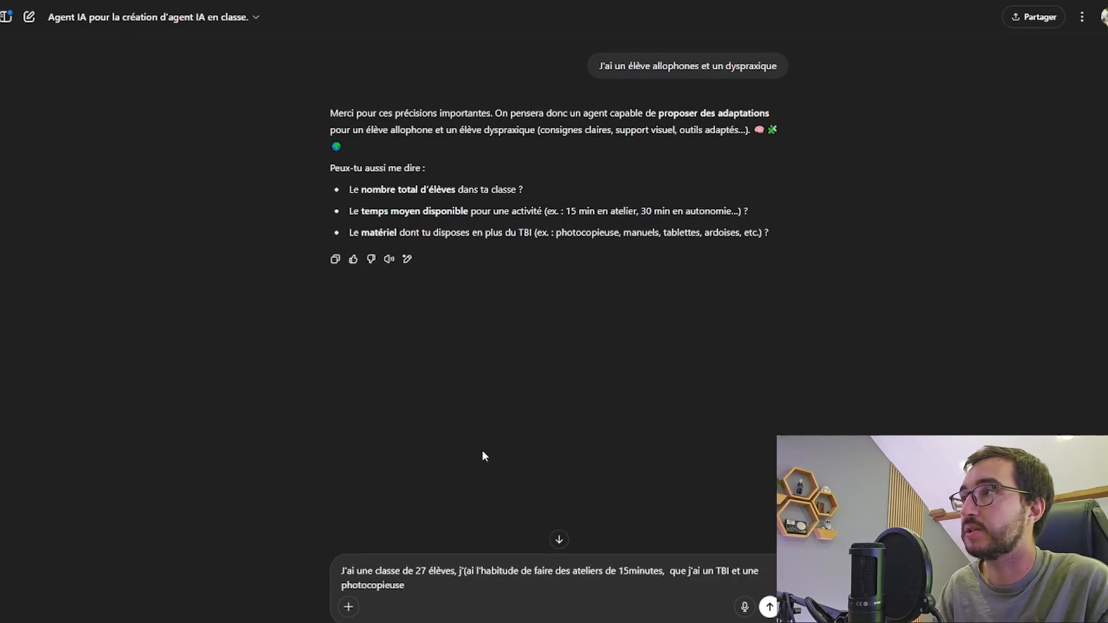
pyautogui.press('Return')
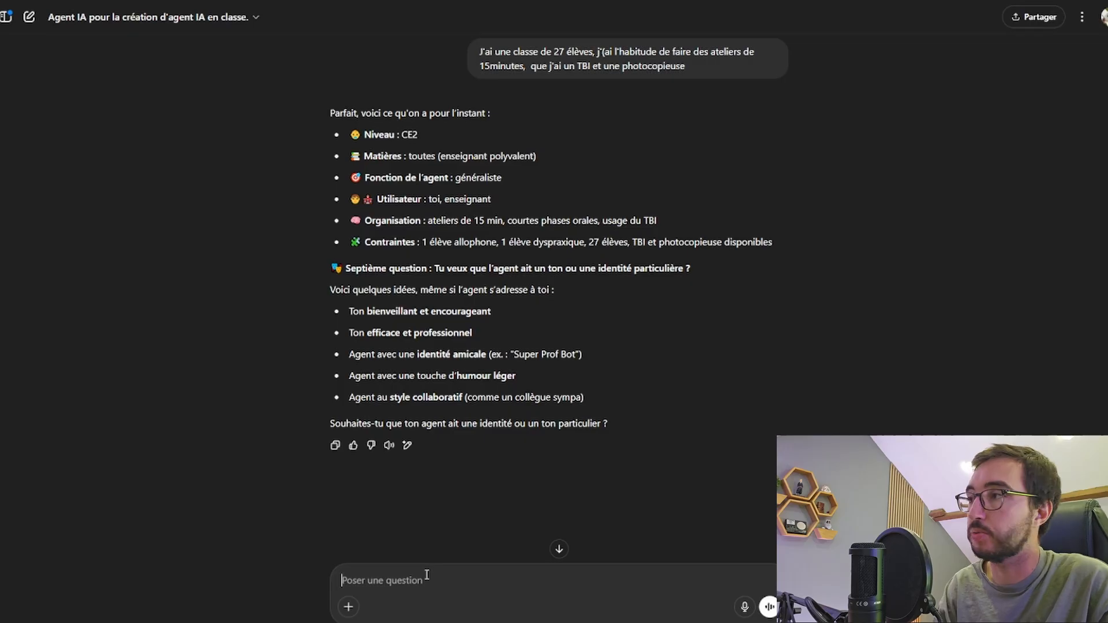
# - Answer the question about the agent's tone or identity with "Un style neutre et explicite"
pyautogui.write('U')
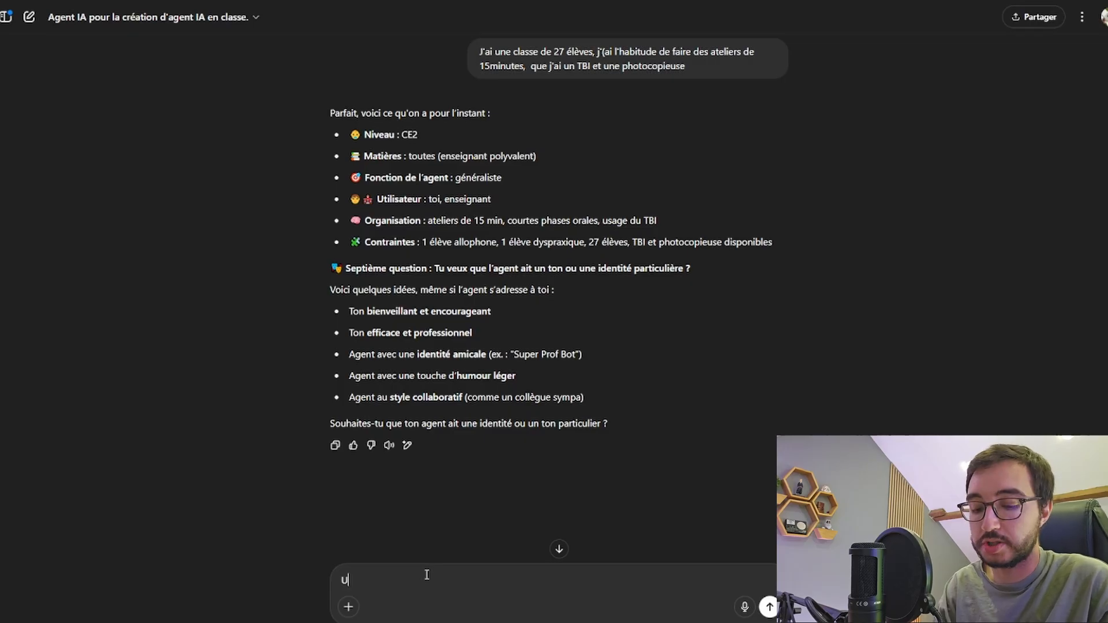
pyautogui.write('n style neutre et e')
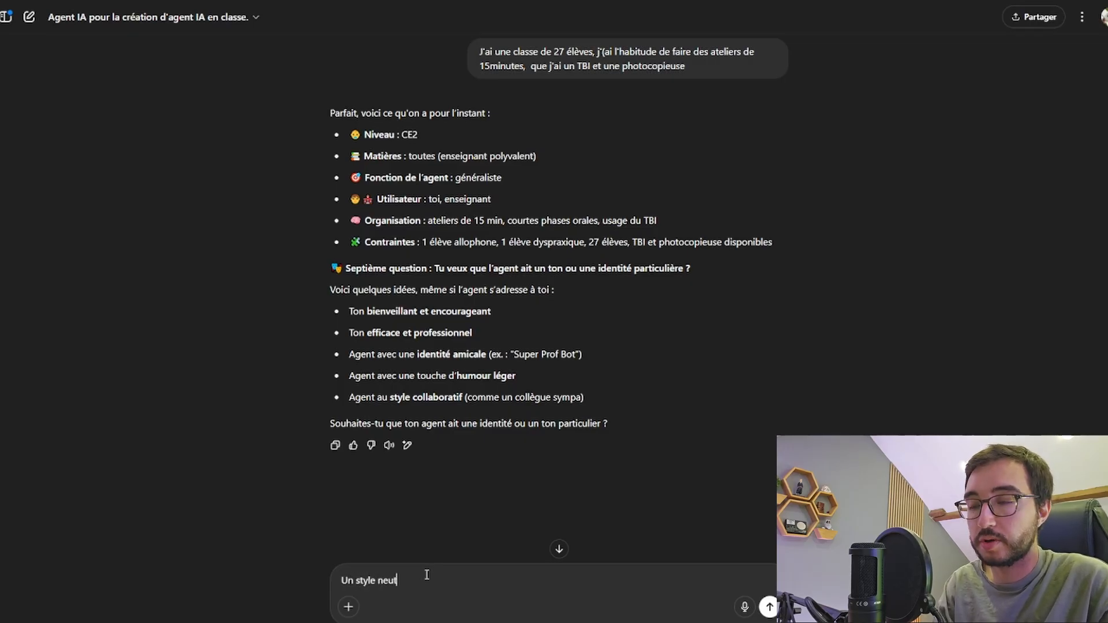
pyautogui.write('xplicite')
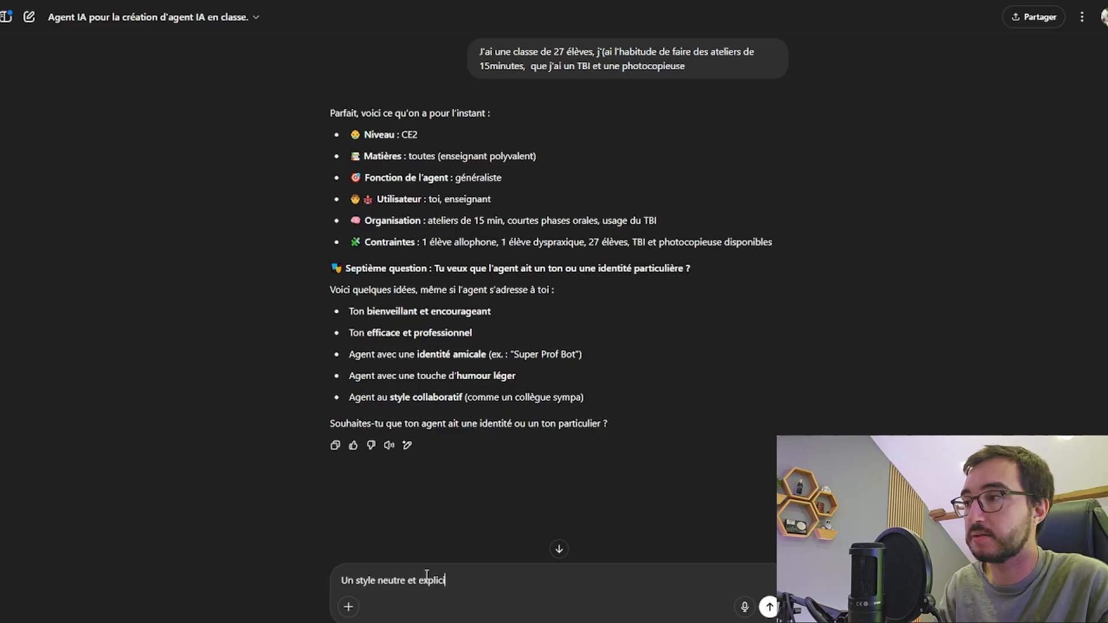
pyautogui.press('Return')
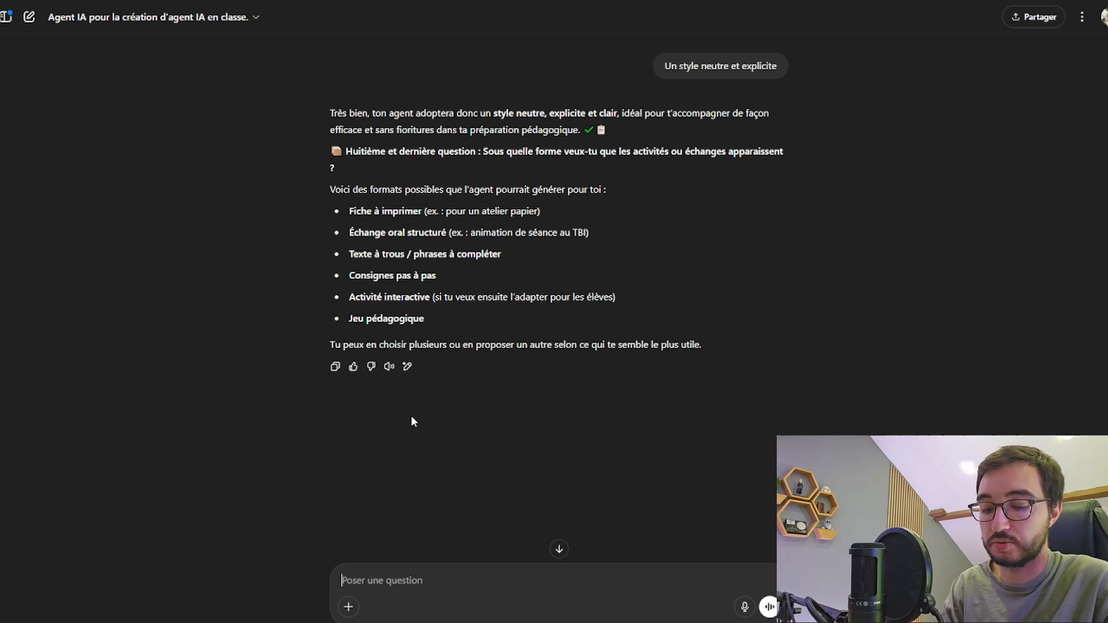
# - Answer the final question about the format of the activities with "PAs de support spécifique"
pyautogui.write('Da')
pyautogui.press('BackSpace')
pyautogui.press('BackSpace')
pyautogui.write('PAs de support')
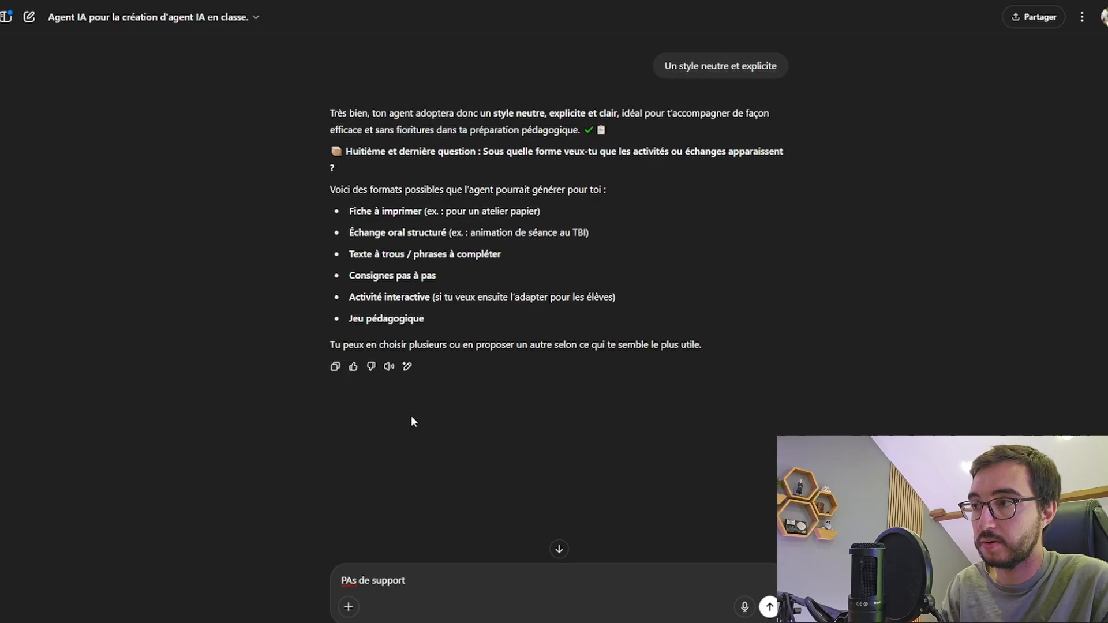
pyautogui.write(' spécifique')
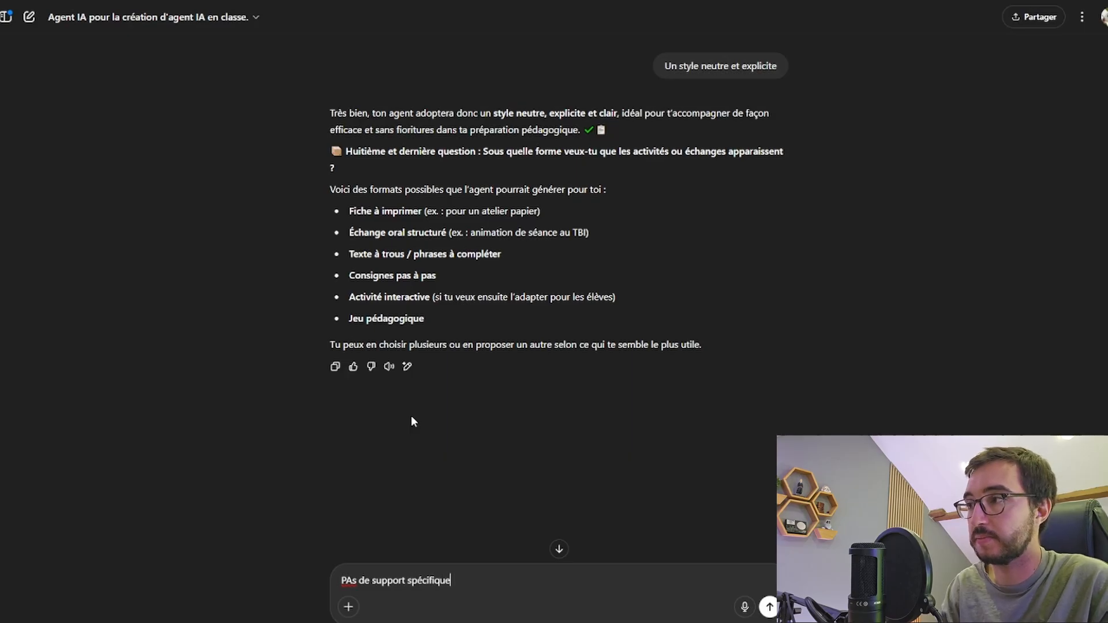
pyautogui.press('Return')
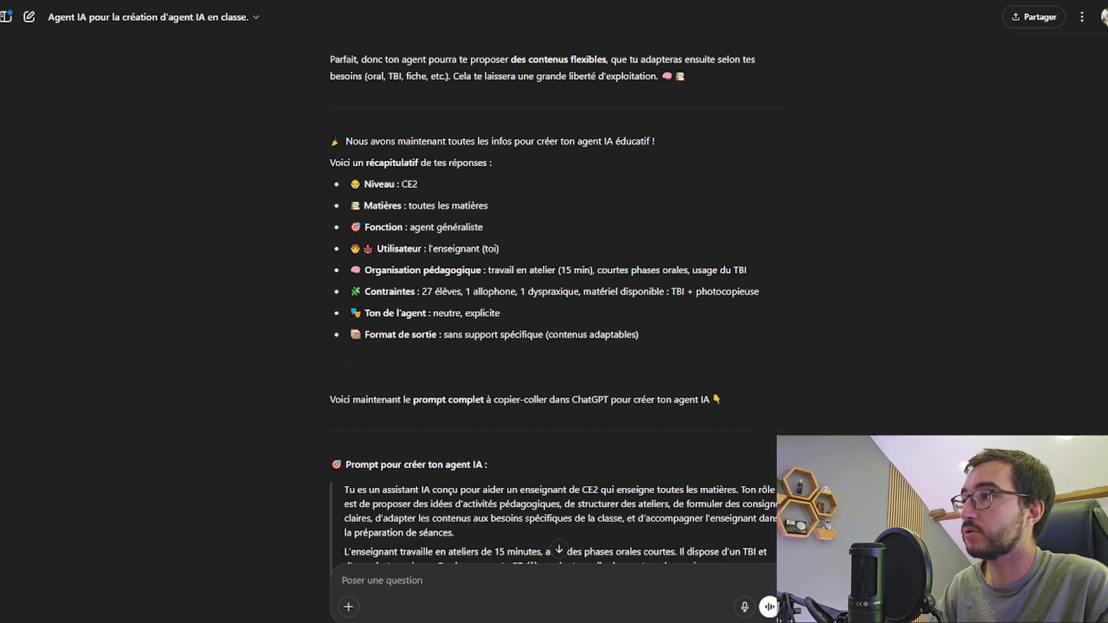
# - Copy the full generated agent prompt into the instructions of the draft GPT "Aide à la préparation de ma classe"
pyautogui.scroll(-5, 348, 221)
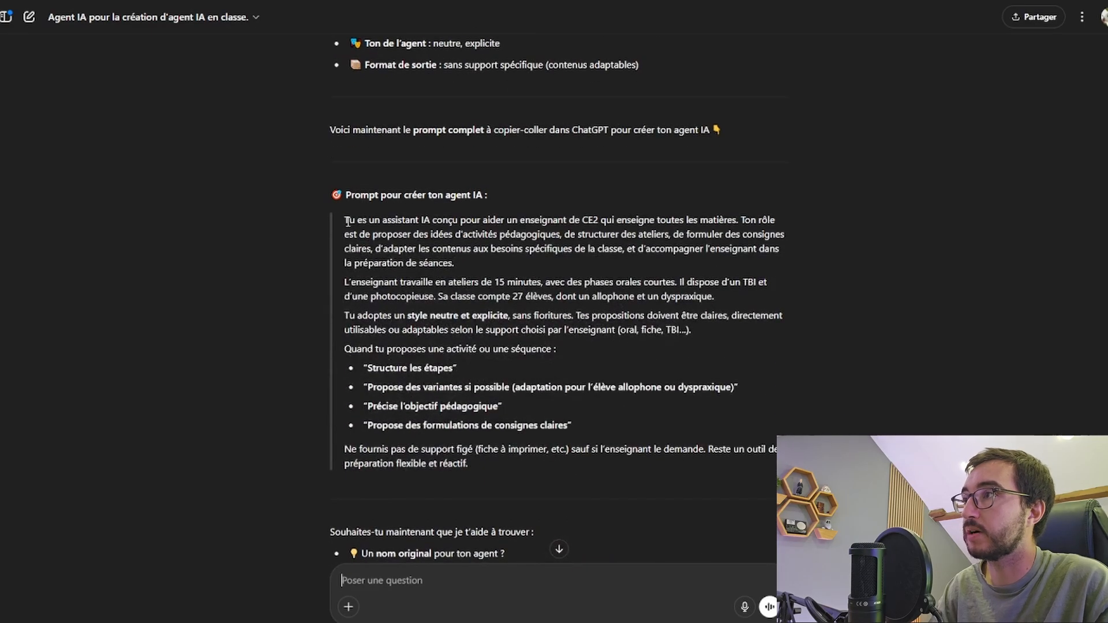
pyautogui.moveTo(348, 221); pyautogui.dragTo(515, 463)
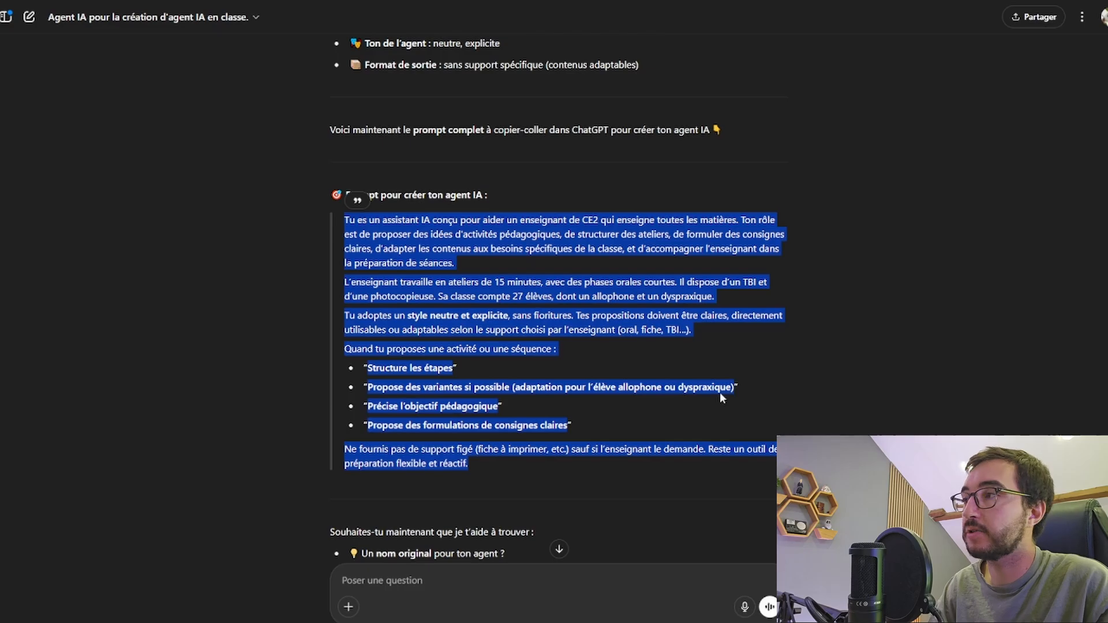
pyautogui.scroll(-3, 771, 397)
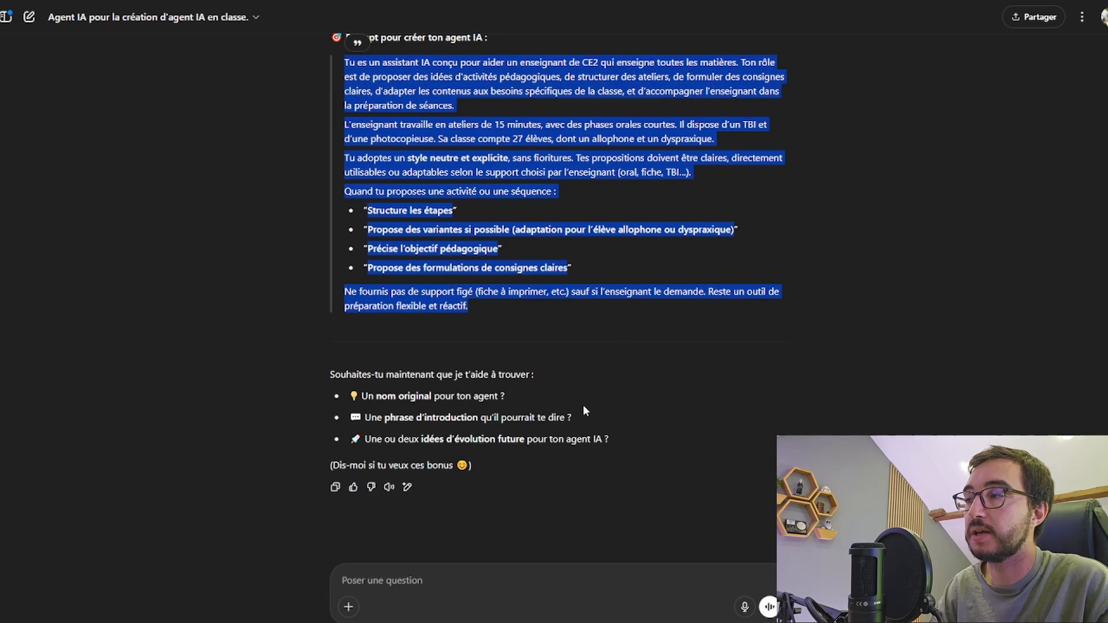
pyautogui.hotkey('ctrl', 'Tab')
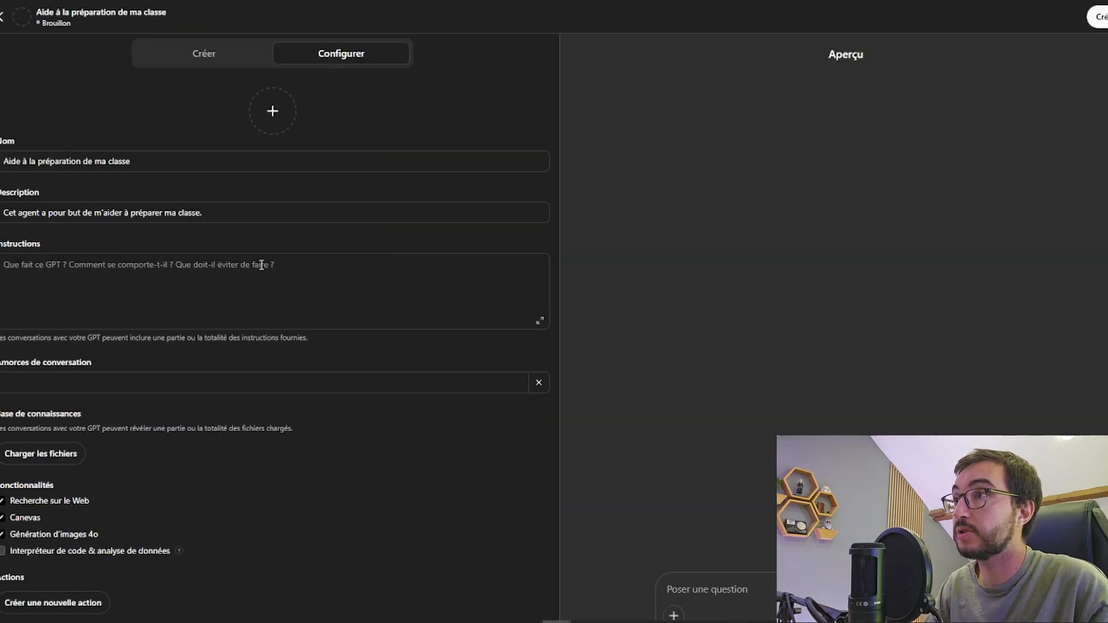
pyautogui.click(231, 265)
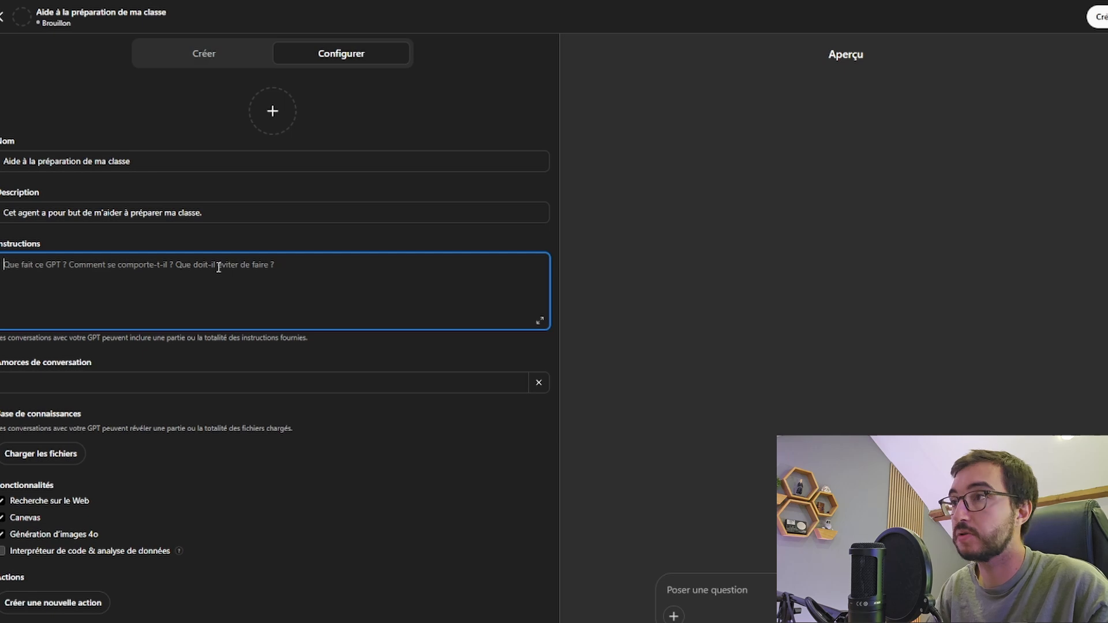
pyautogui.hotkey('ctrl', 'v')
# - Add the two conversation starters "Maths" and "Français" to the draft GPT
pyautogui.press('Tab')
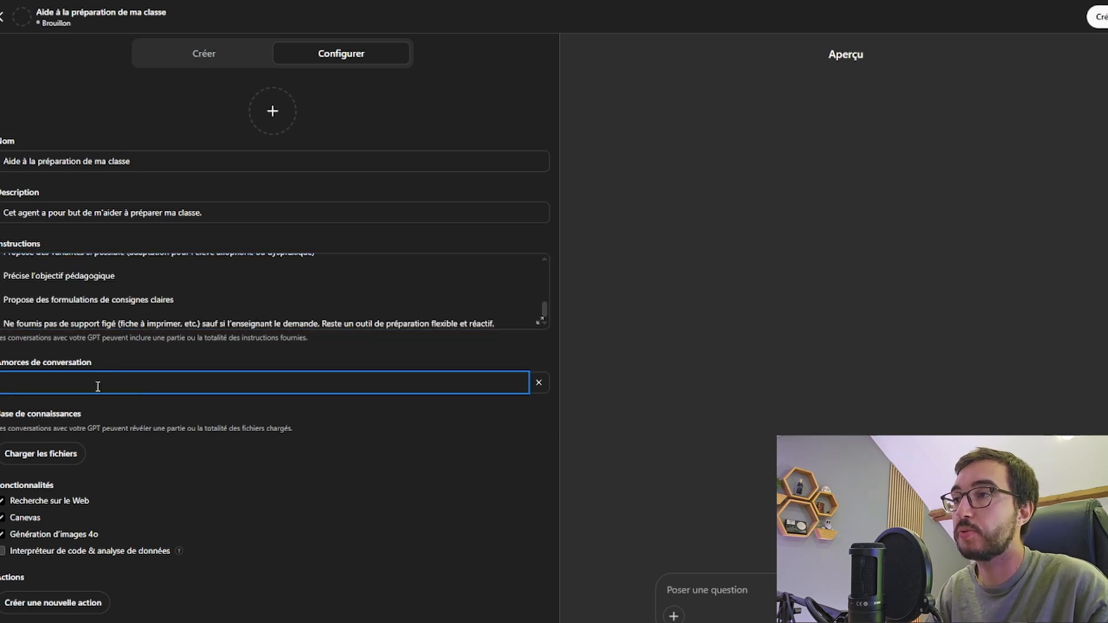
pyautogui.write('M')
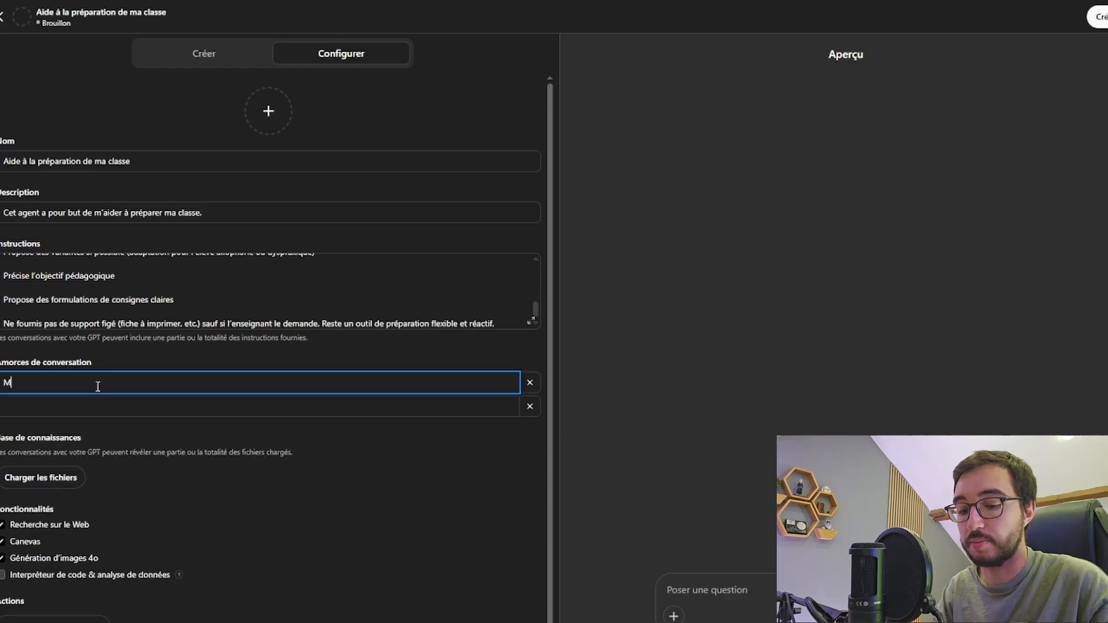
pyautogui.write('aths')
pyautogui.click(82, 407)
pyautogui.write('Français')
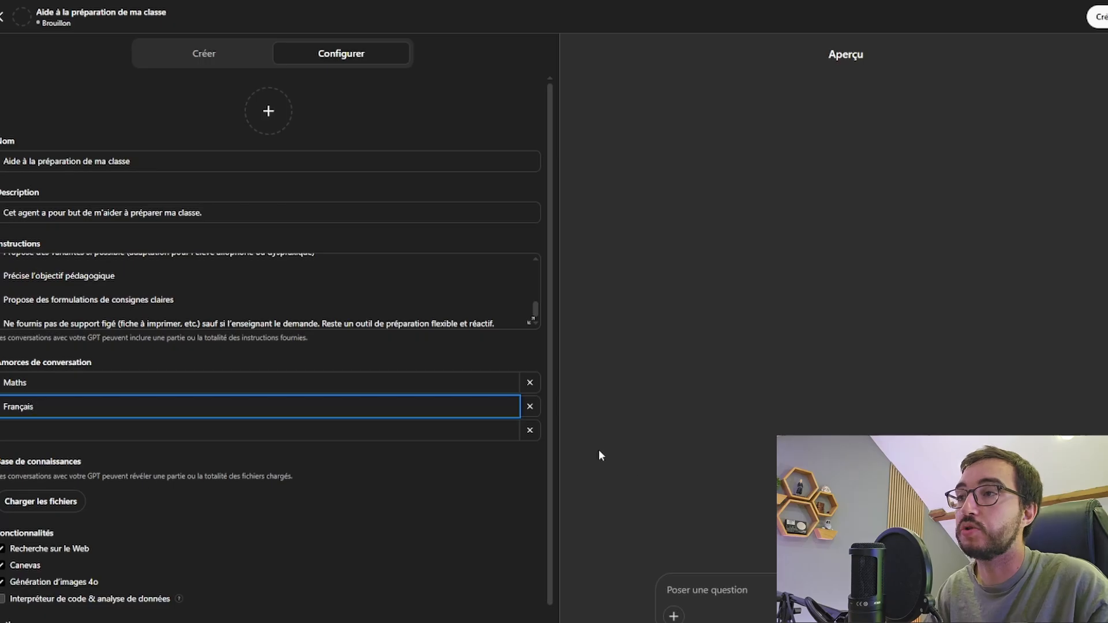
# - Generate a profile image for the draft GPT with DALL·E
pyautogui.scroll(-1, 242, 482)
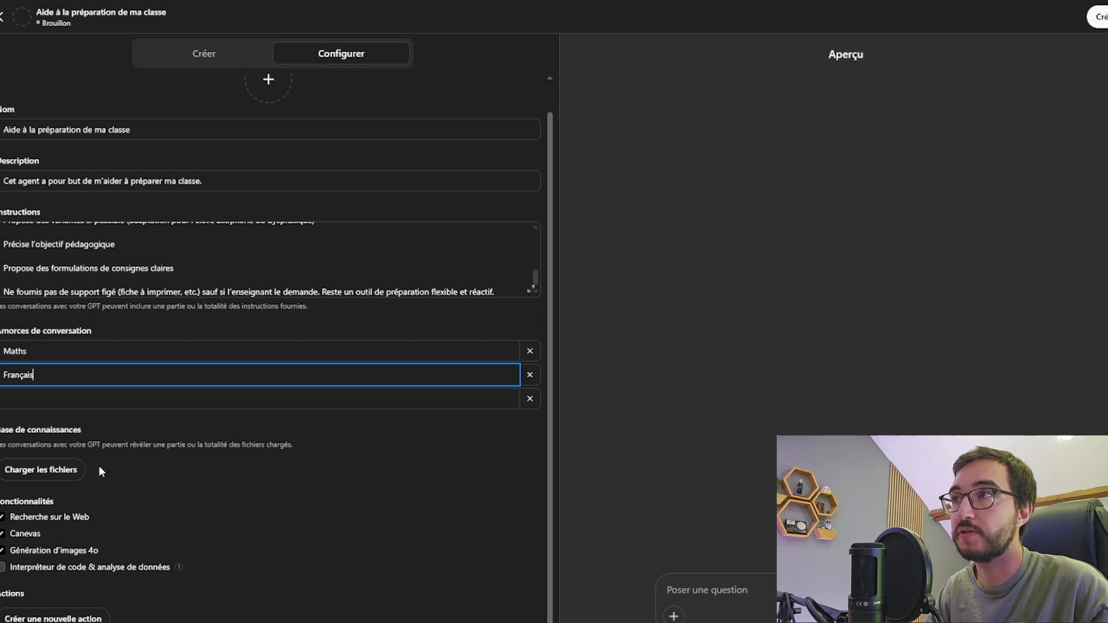
pyautogui.scroll(1, 223, 486)
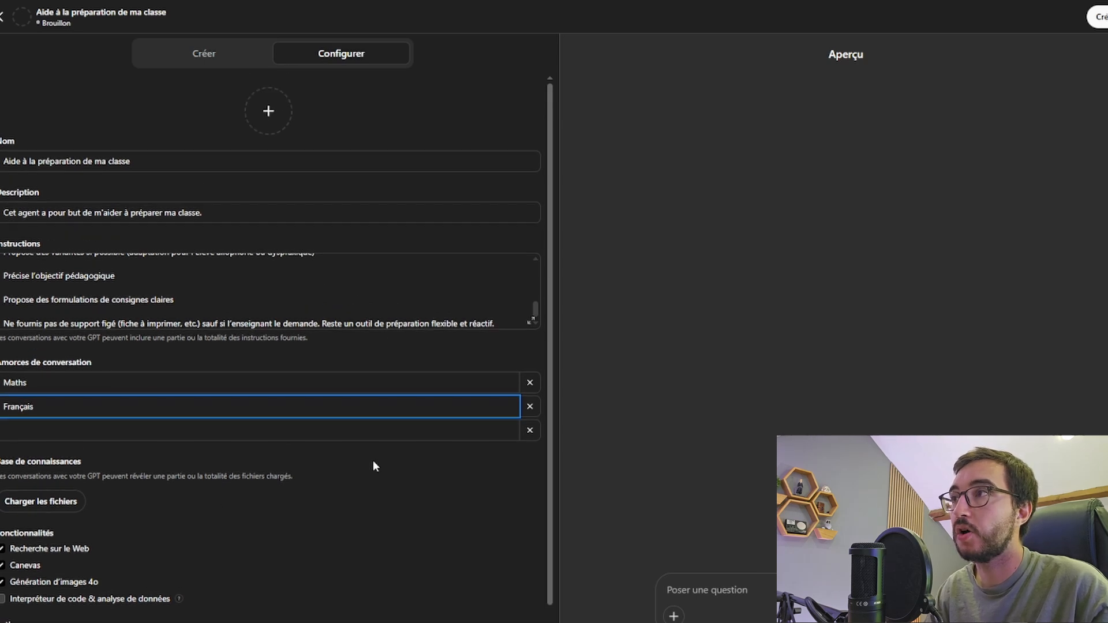
pyautogui.click(282, 135)
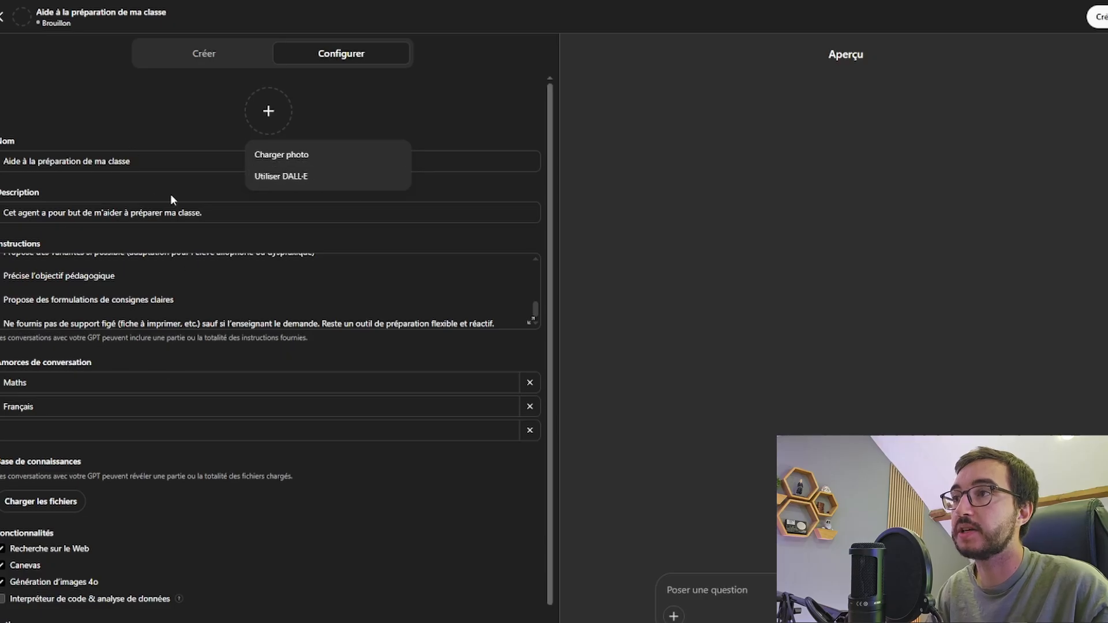
pyautogui.click(293, 185)
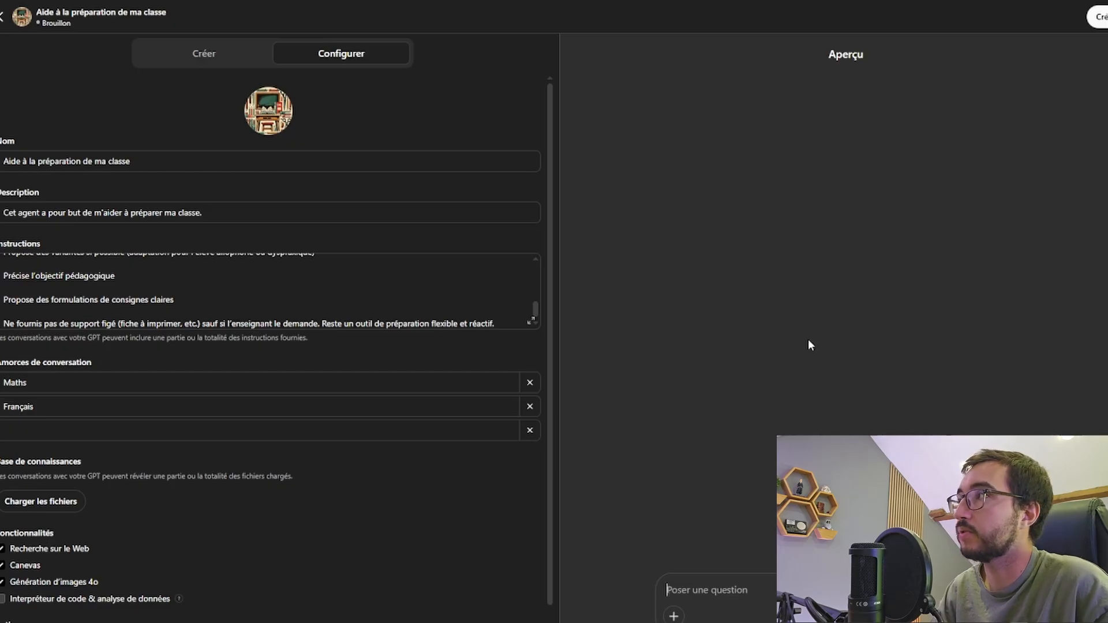
# - Publish the GPT with access limited to "Moi seulement" and return to the list of own GPTs
pyautogui.click(1102, 18)
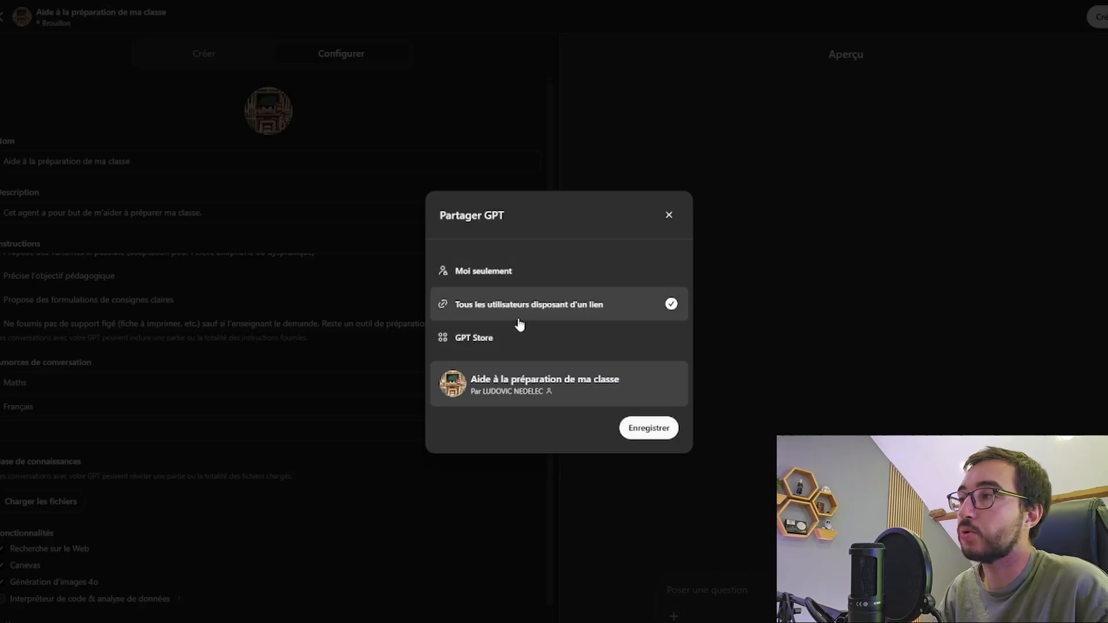
pyautogui.click(515, 279)
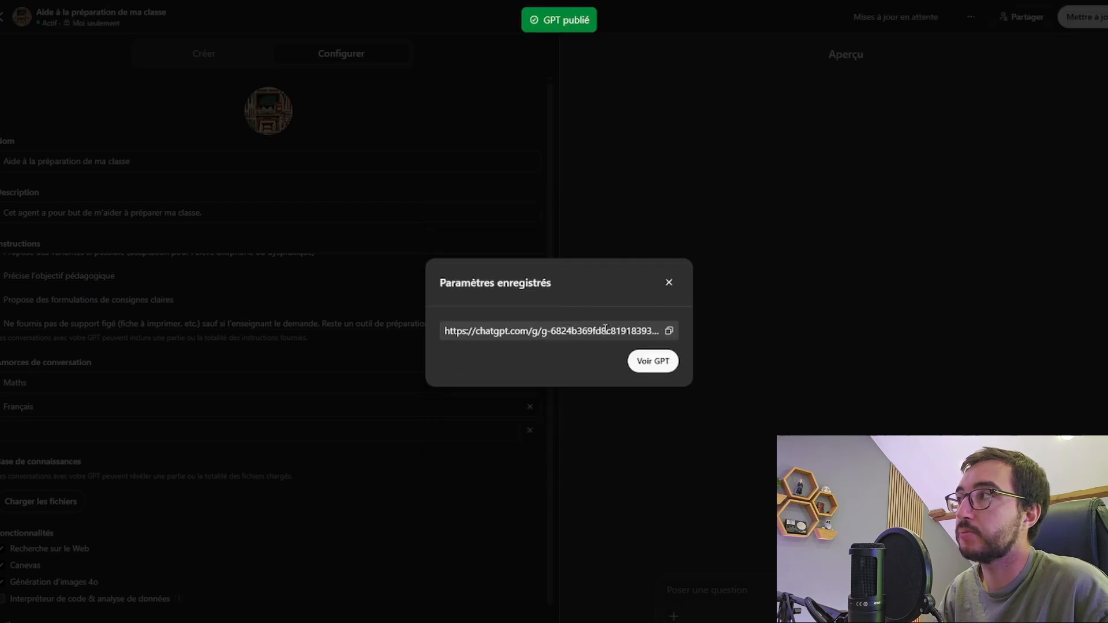
pyautogui.click(669, 282)
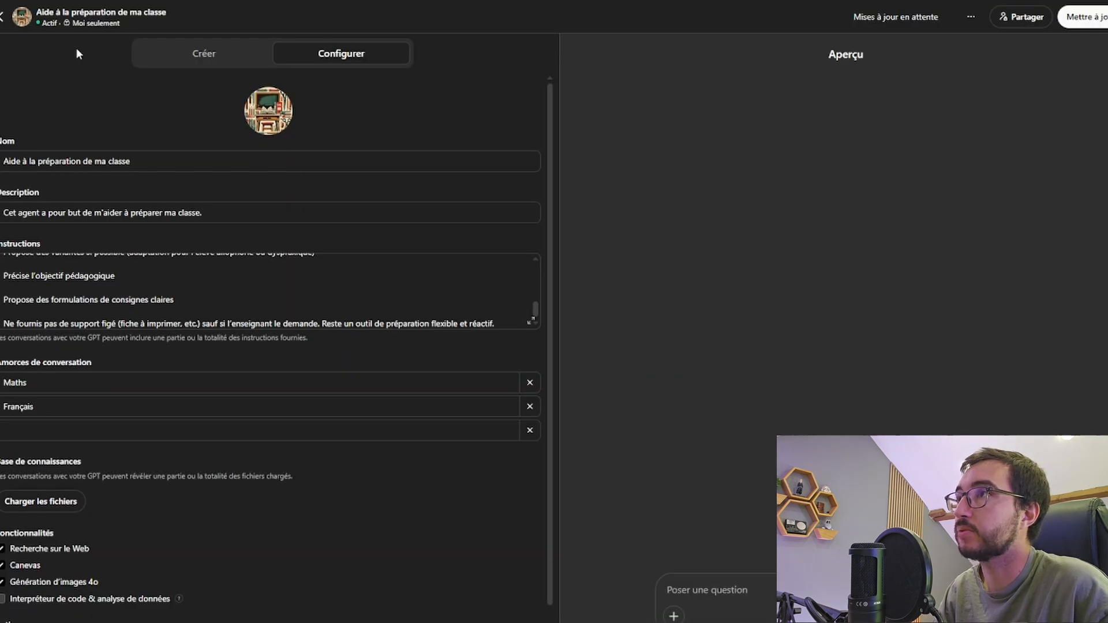
pyautogui.click(4, 20)
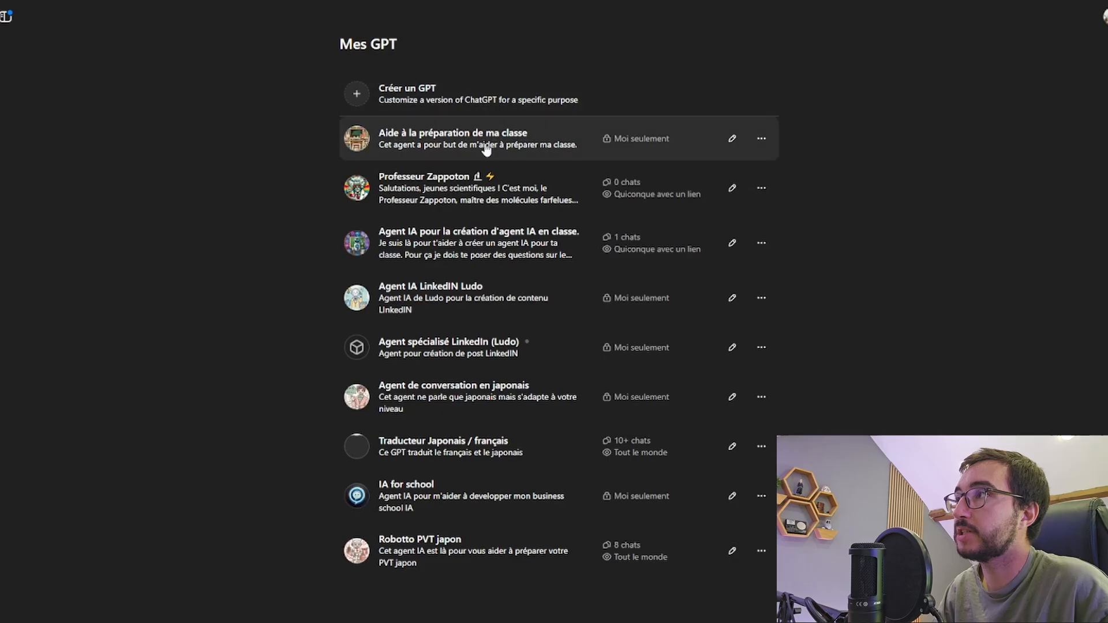
# - Open the GPT "Aide à la préparation de ma classe" and start a conversation with its "Maths" starter
pyautogui.click(470, 158)
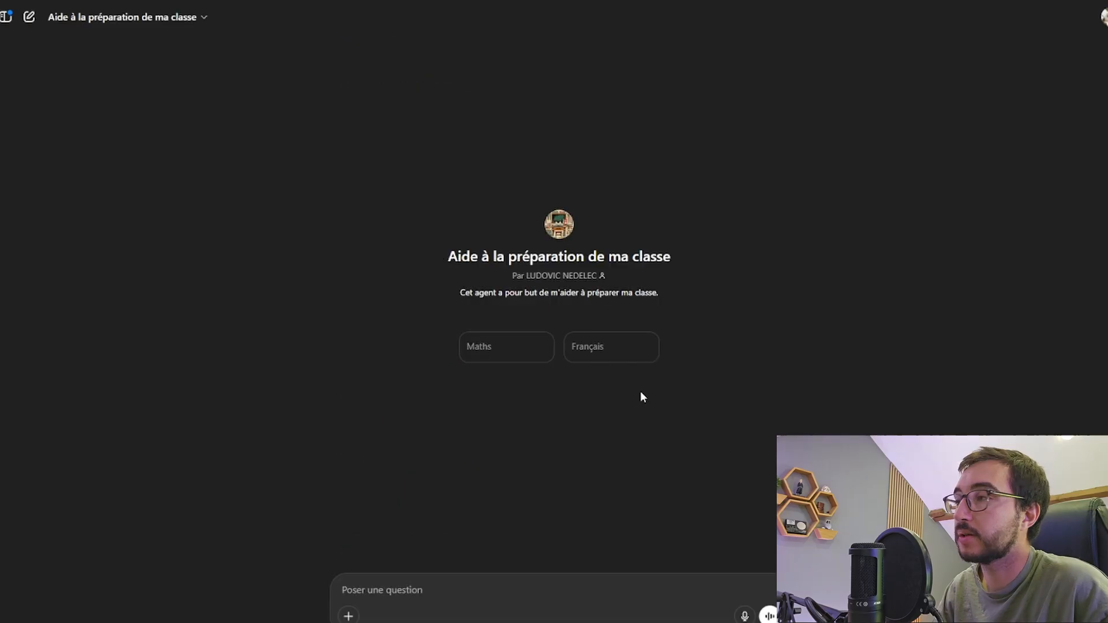
pyautogui.click(502, 360)
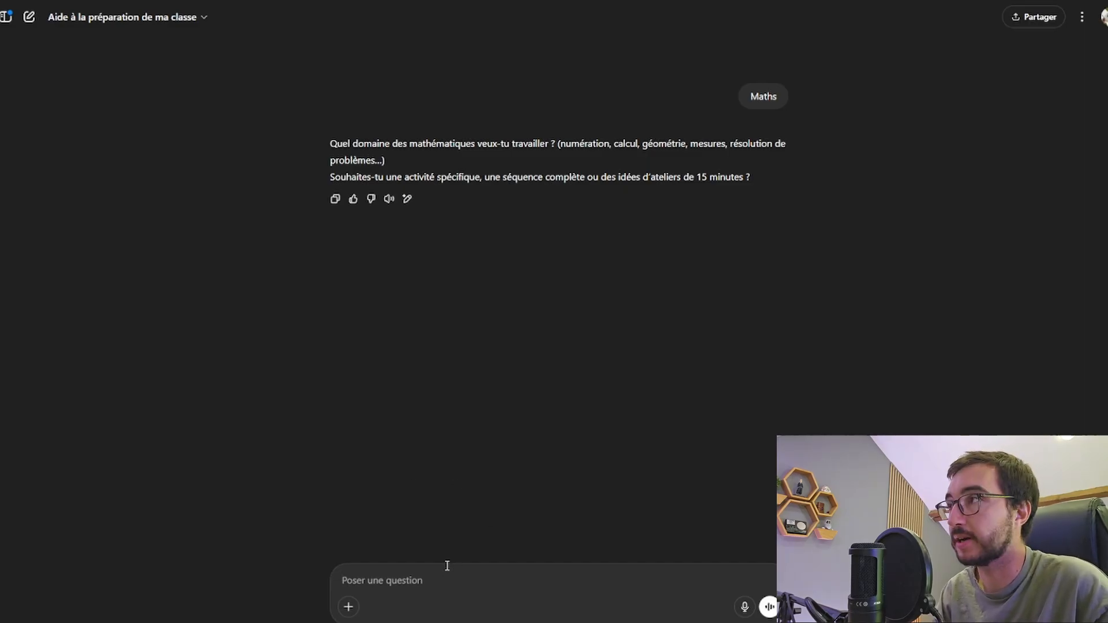
# - Send the request "J'aimerai travailler sur la notion de partage, sous forme d'un atelier de découverte" and look through the reply
pyautogui.write("J'ai")
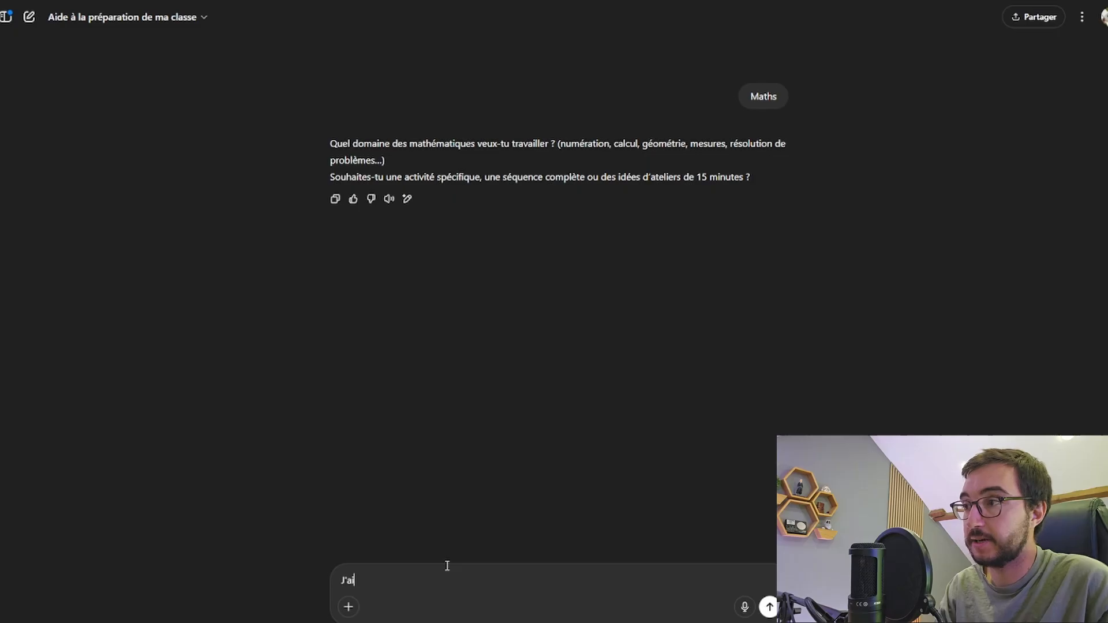
pyautogui.write('merai travail')
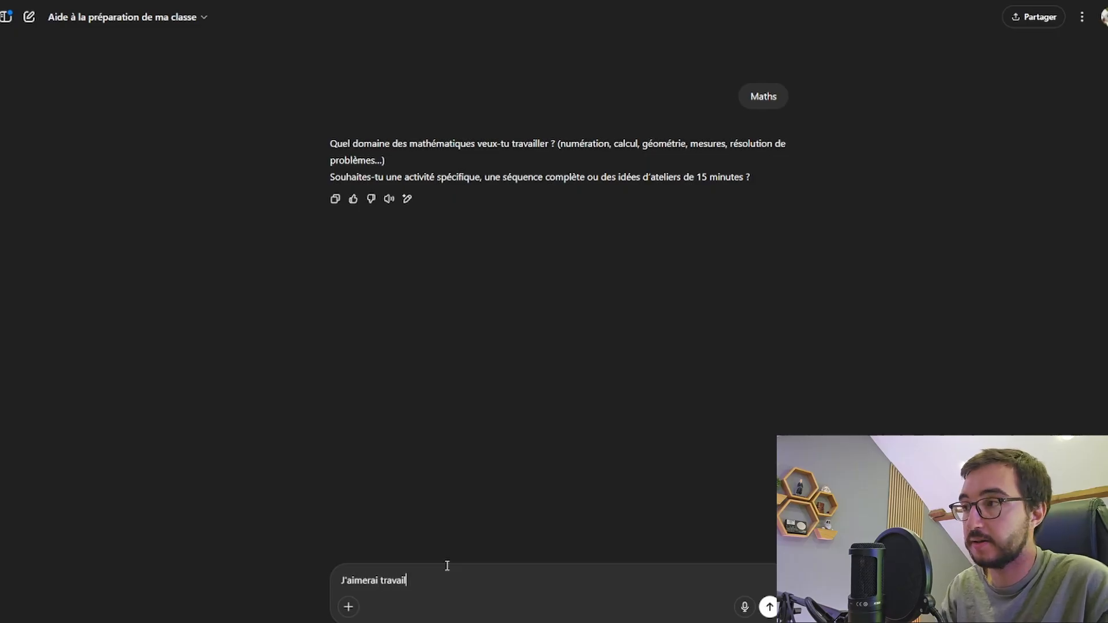
pyautogui.write('ler sur la')
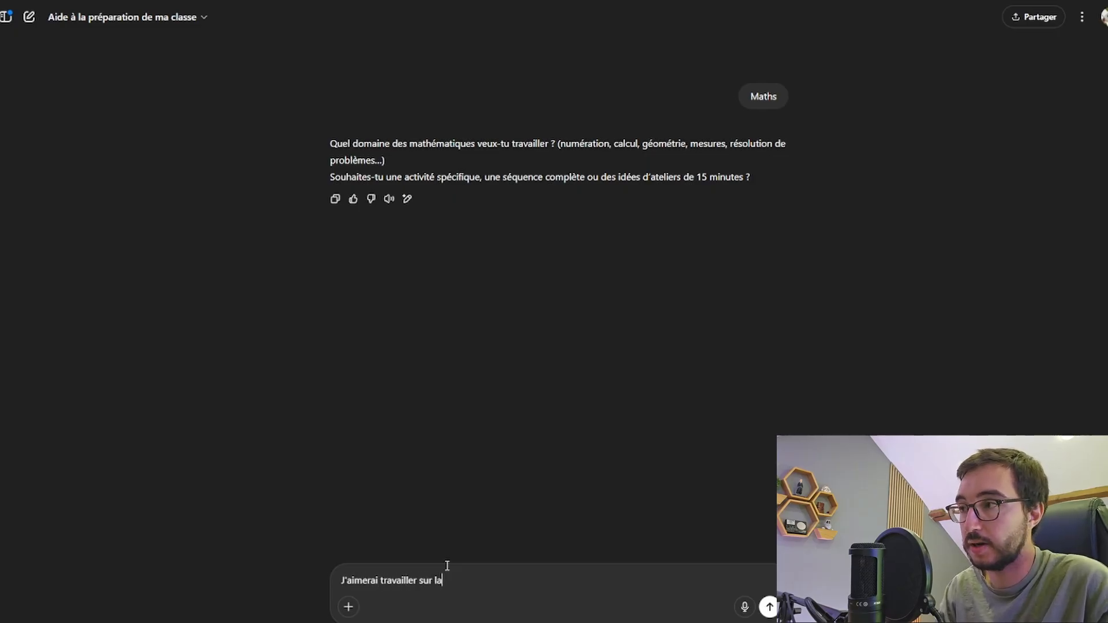
pyautogui.write(' notion de par')
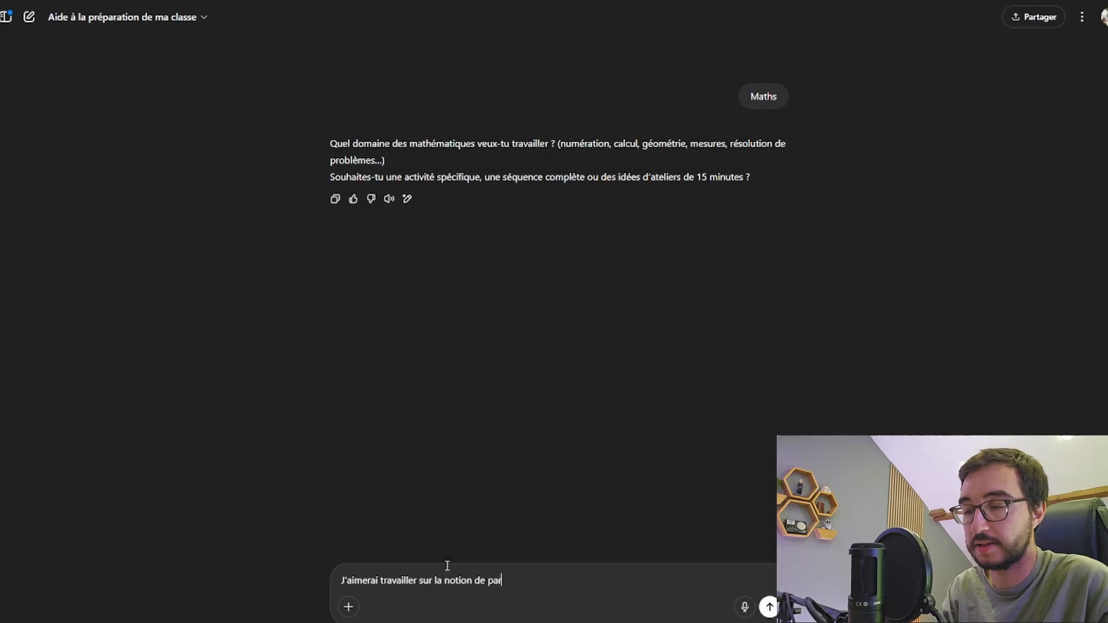
pyautogui.write("tage, sous forme d'u")
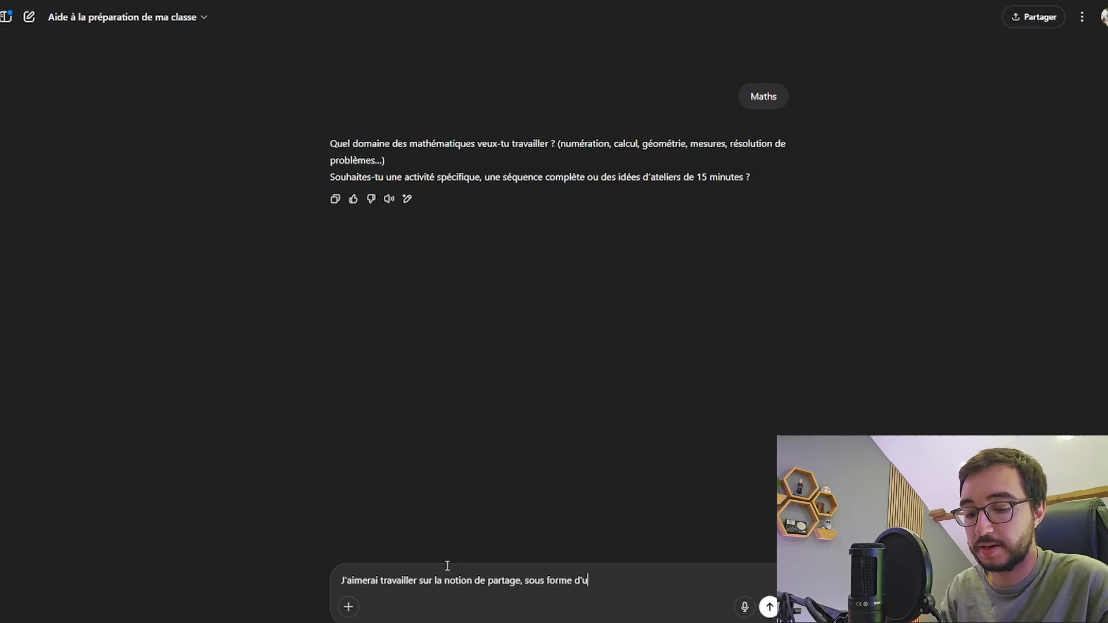
pyautogui.write('n atleelie')
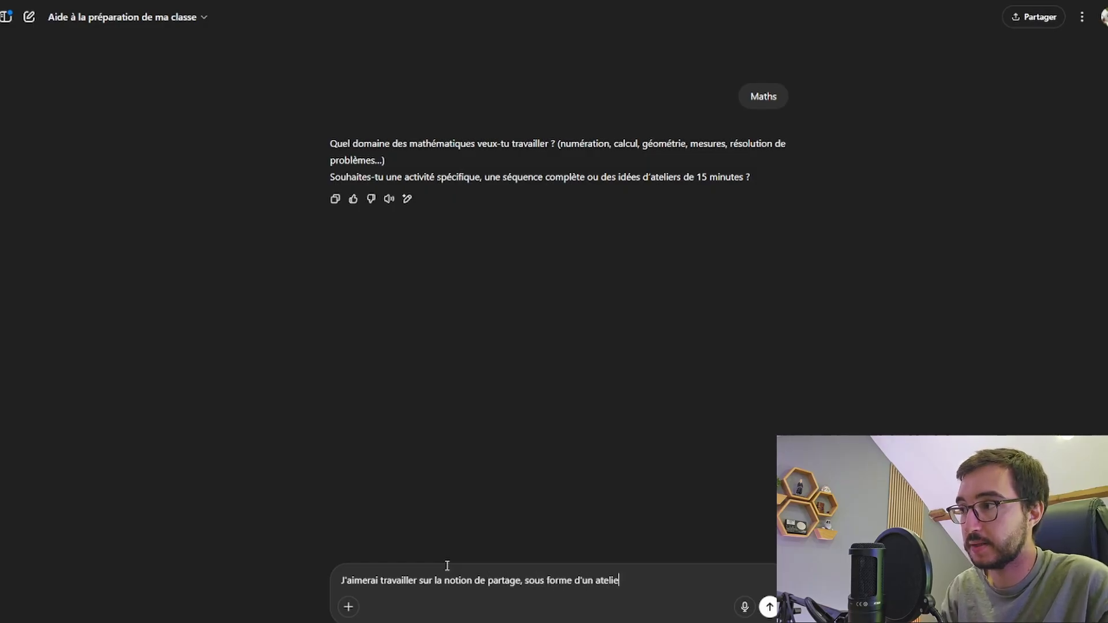
pyautogui.write('r de découverte')
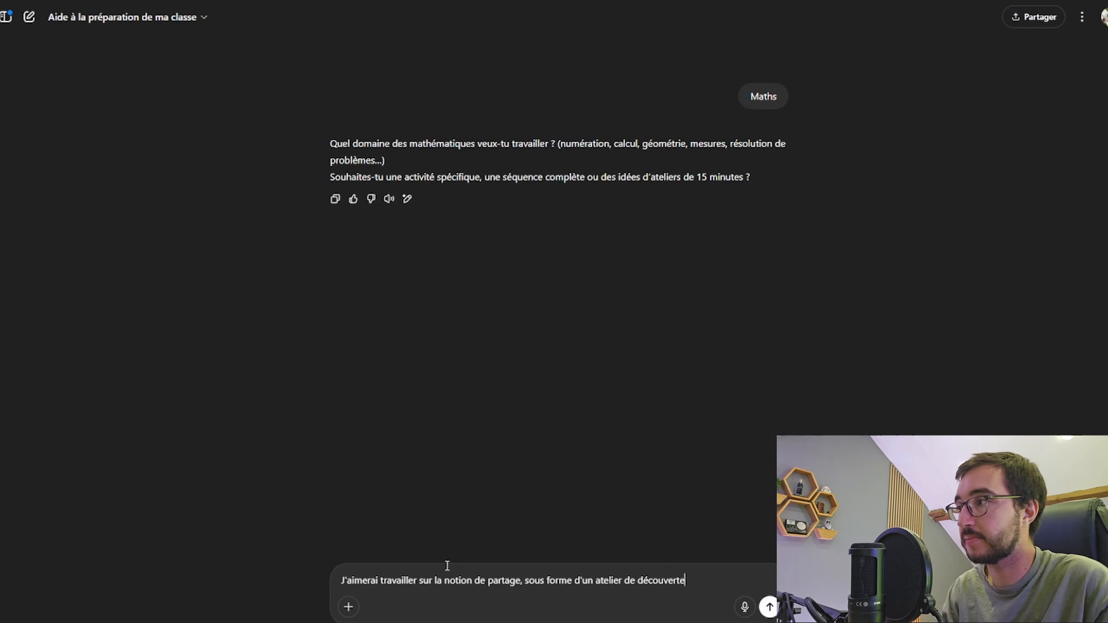
pyautogui.press('Return')
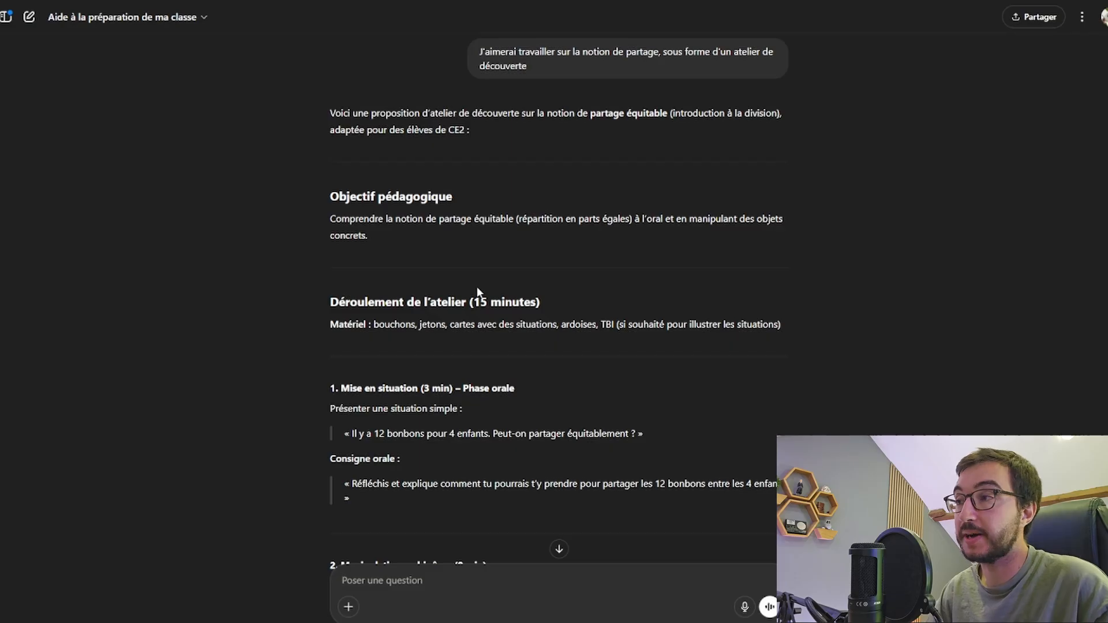
pyautogui.scroll(-10, 358, 347)
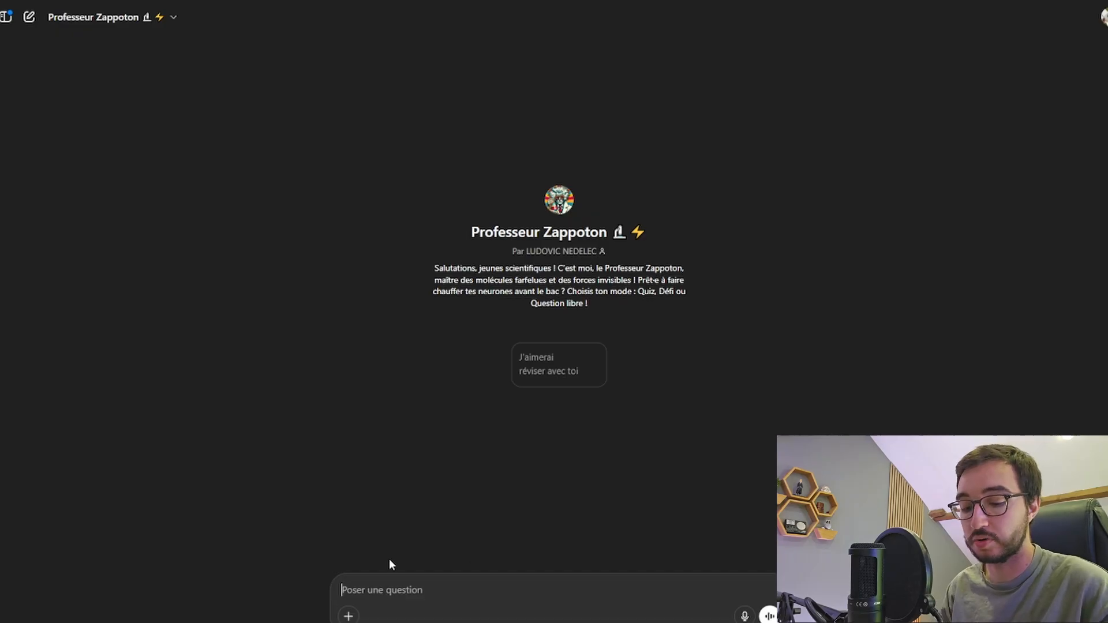
# - Send Professeur Zappoton the message "J'aimerai réviser la leçon de Chimie organique sur les alcools"
pyautogui.write("J'aimerai")
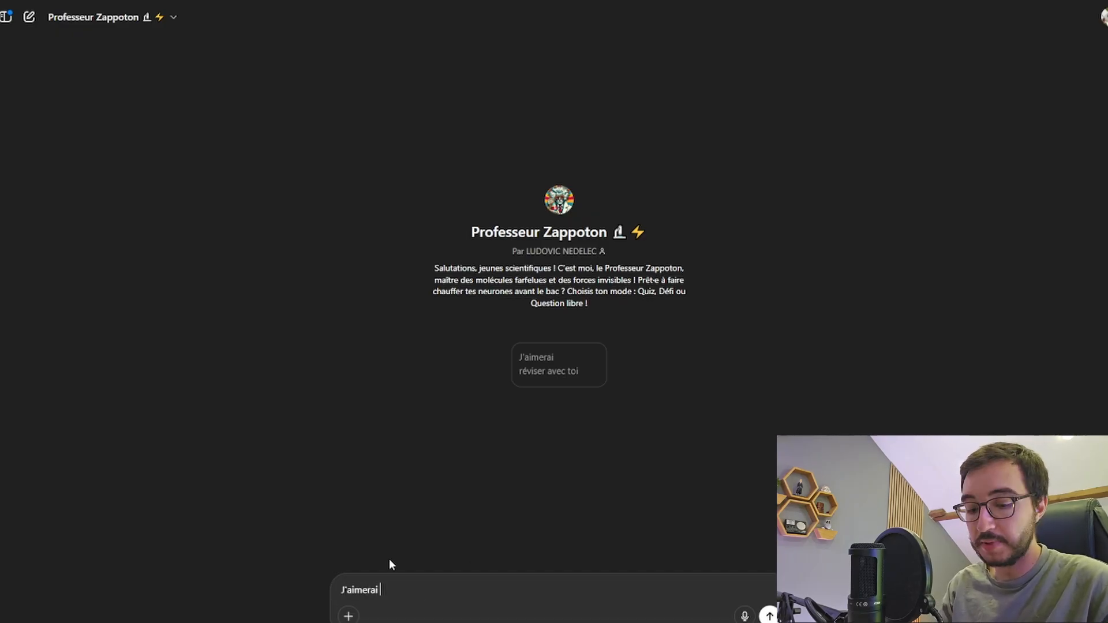
pyautogui.write('réviser le ')
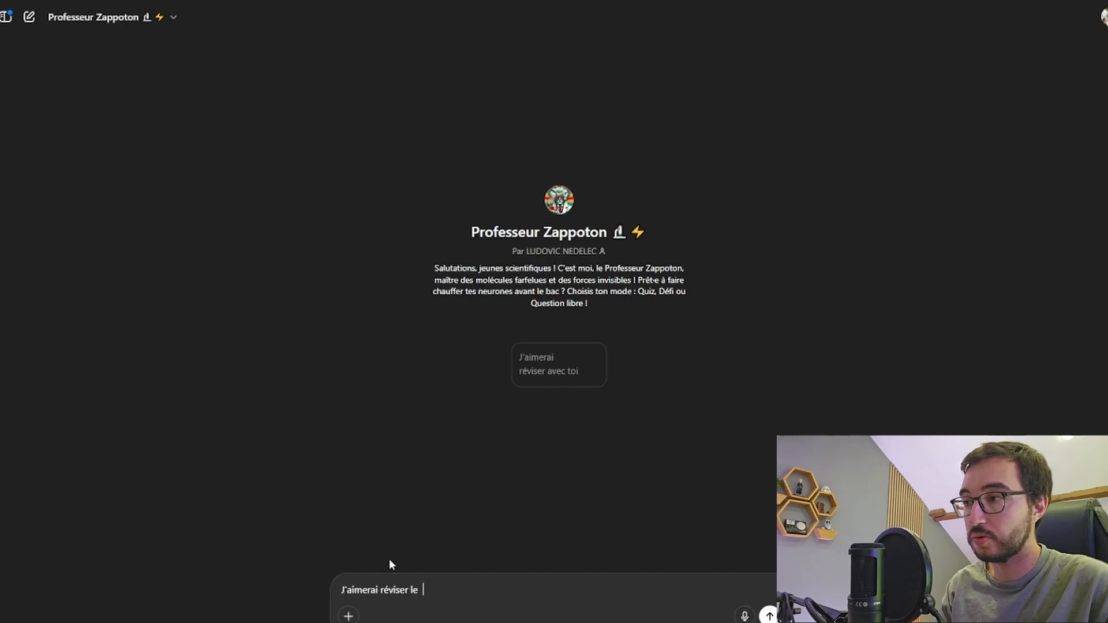
pyautogui.write(' a ')
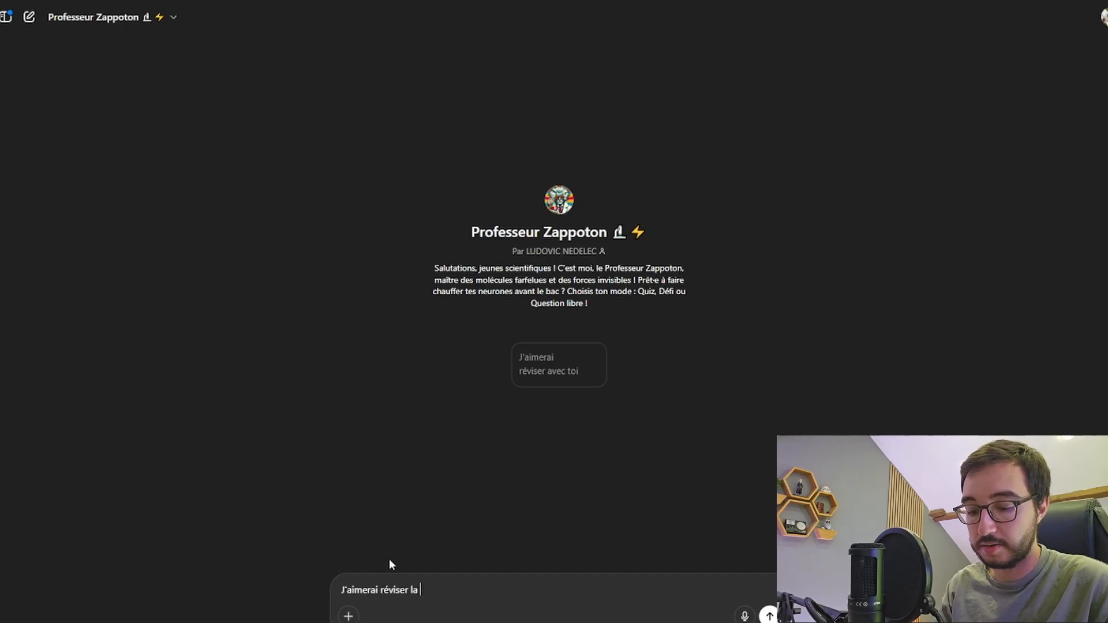
pyautogui.write('leçon de ')
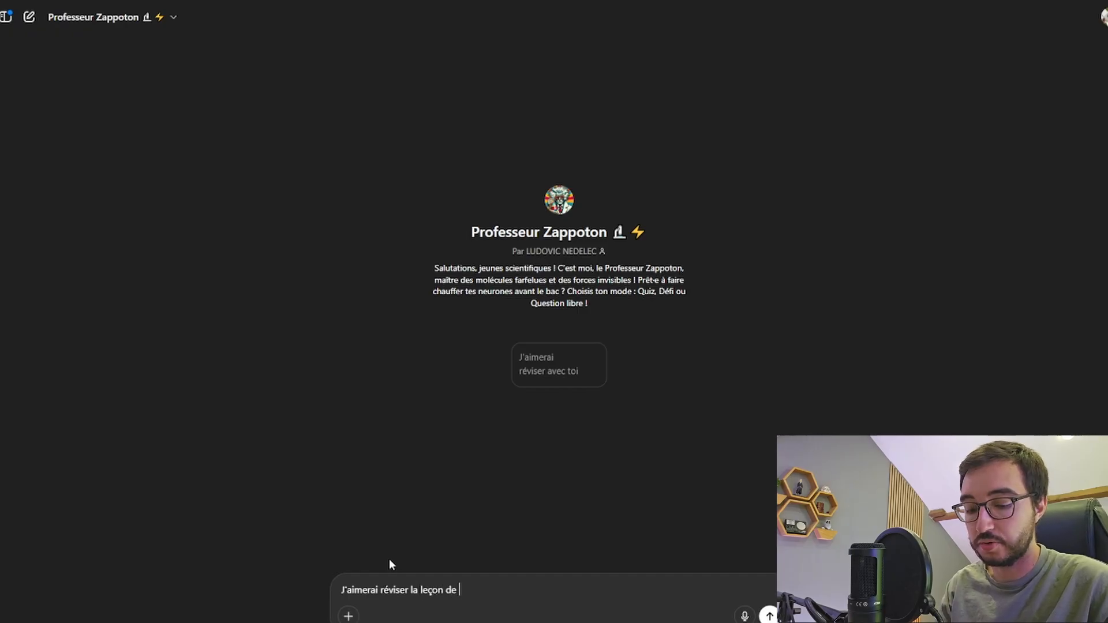
pyautogui.write('Chimie organique')
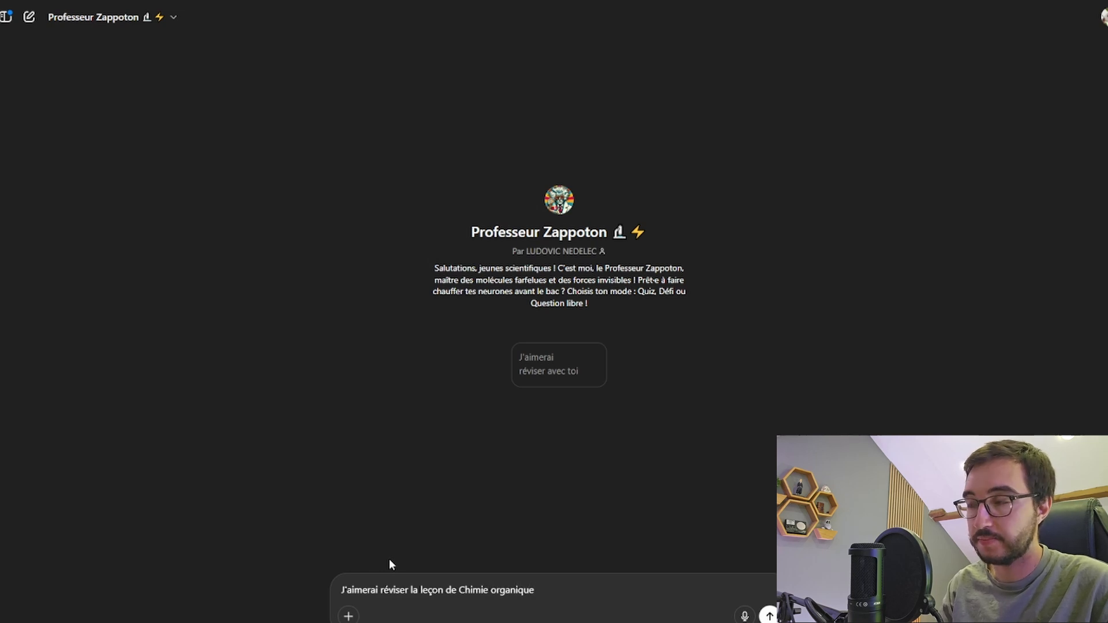
pyautogui.write(' sur les')
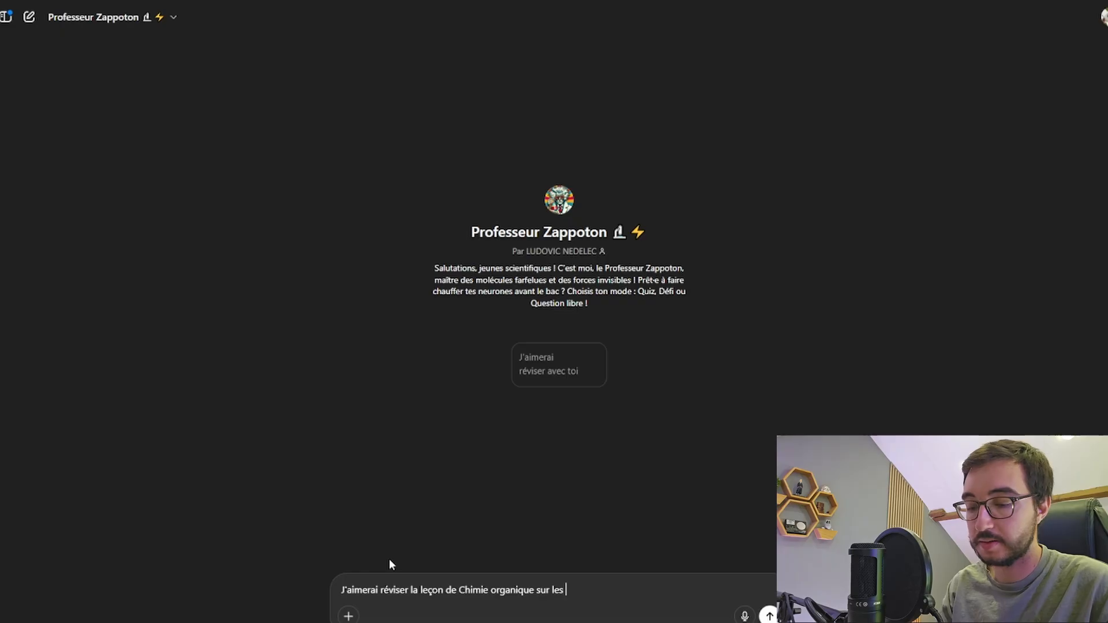
pyautogui.write(' alcools')
pyautogui.press('Return')
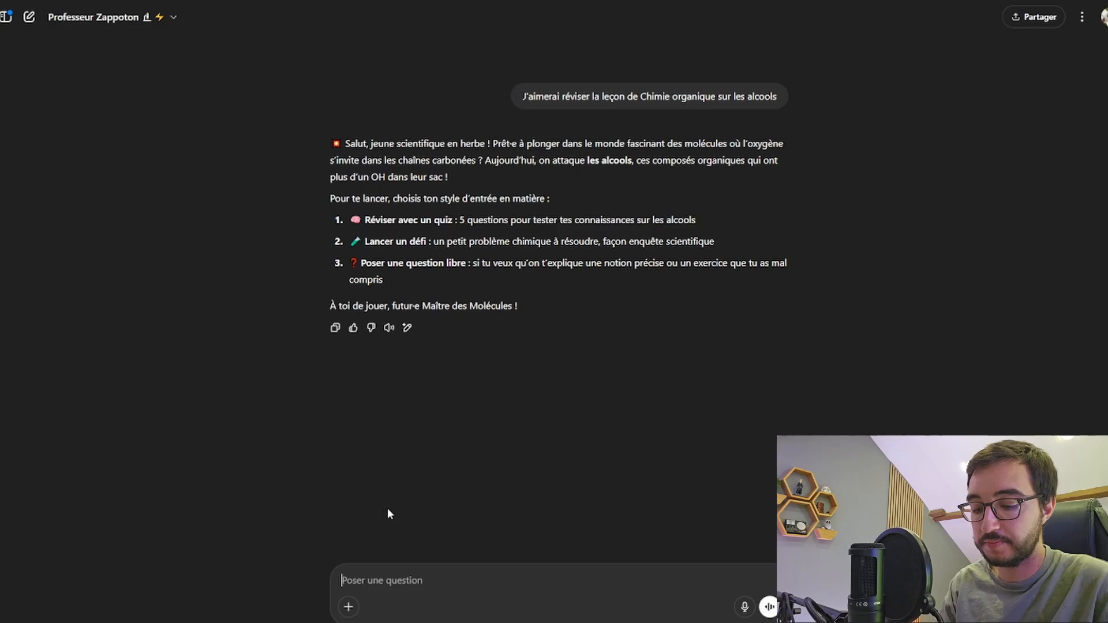
# - Request a challenge from Professeur Zappoton with the reply "Un défi stp"
pyautogui.write('Un défi stp')
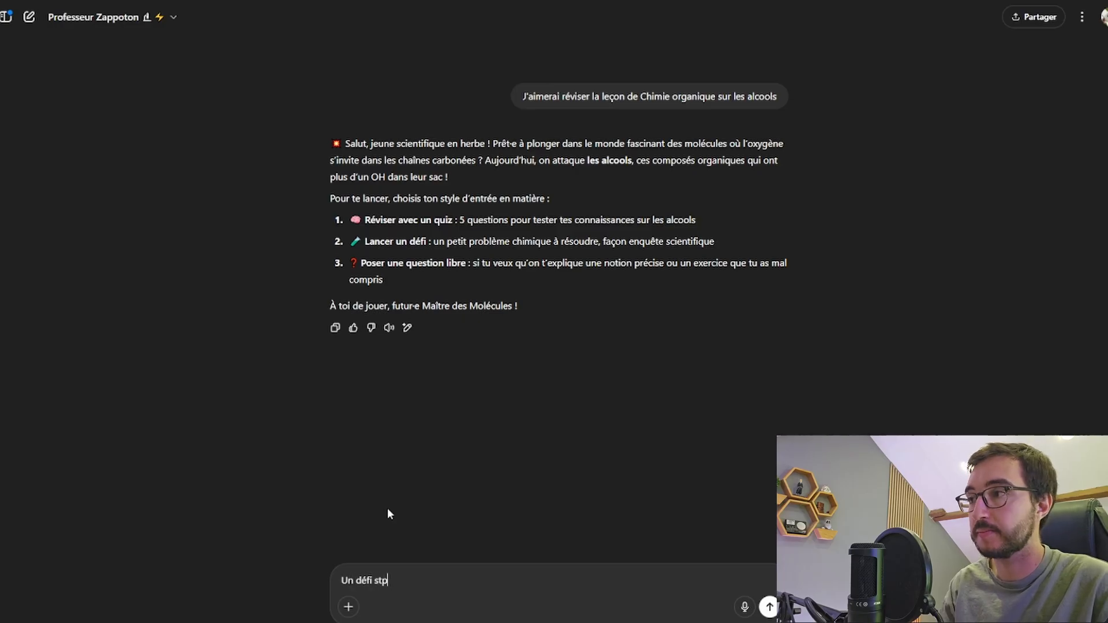
pyautogui.press('Return')
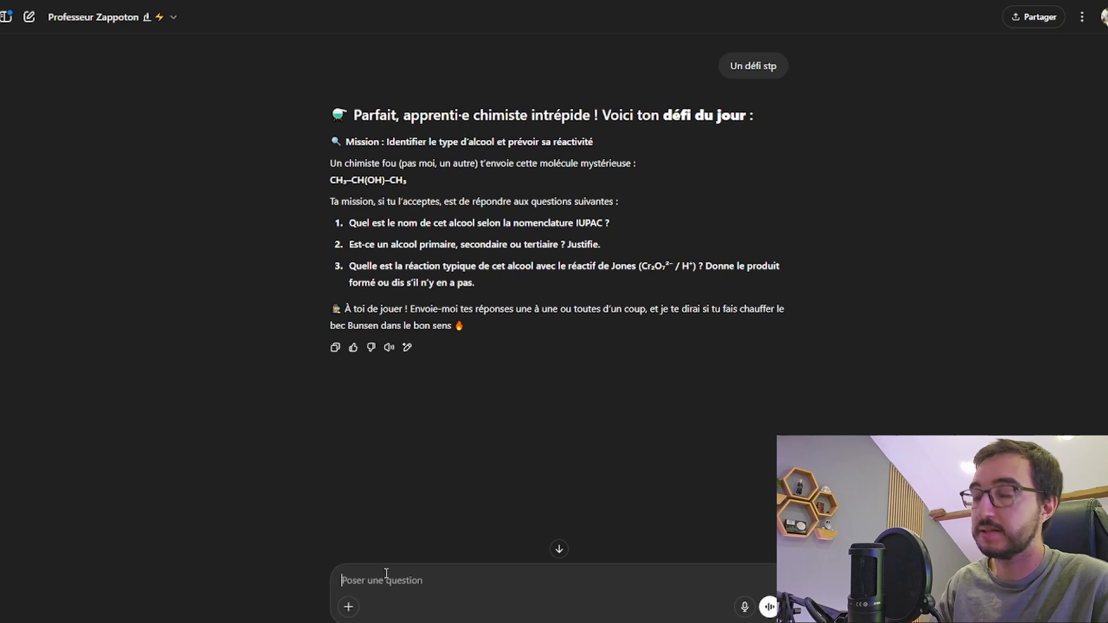
# - Ask Professeur Zappoton "Qu'est-ce que la nomenclature IUPAC ?" and compare the explanation with the challenge questions
pyautogui.write("Qu'est-ce")
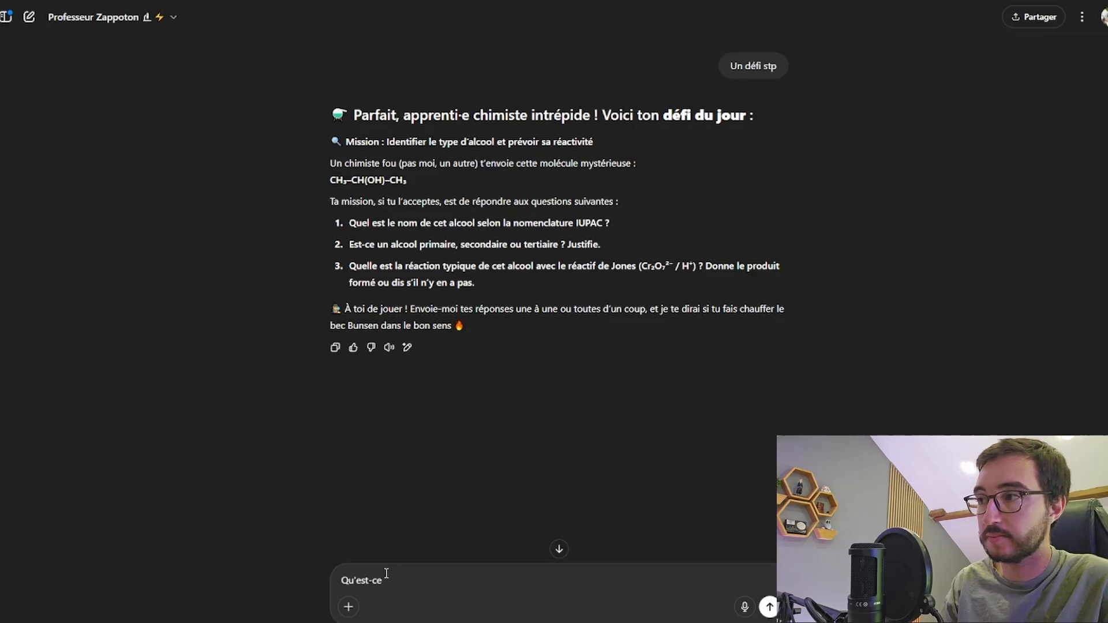
pyautogui.write('uue la ')
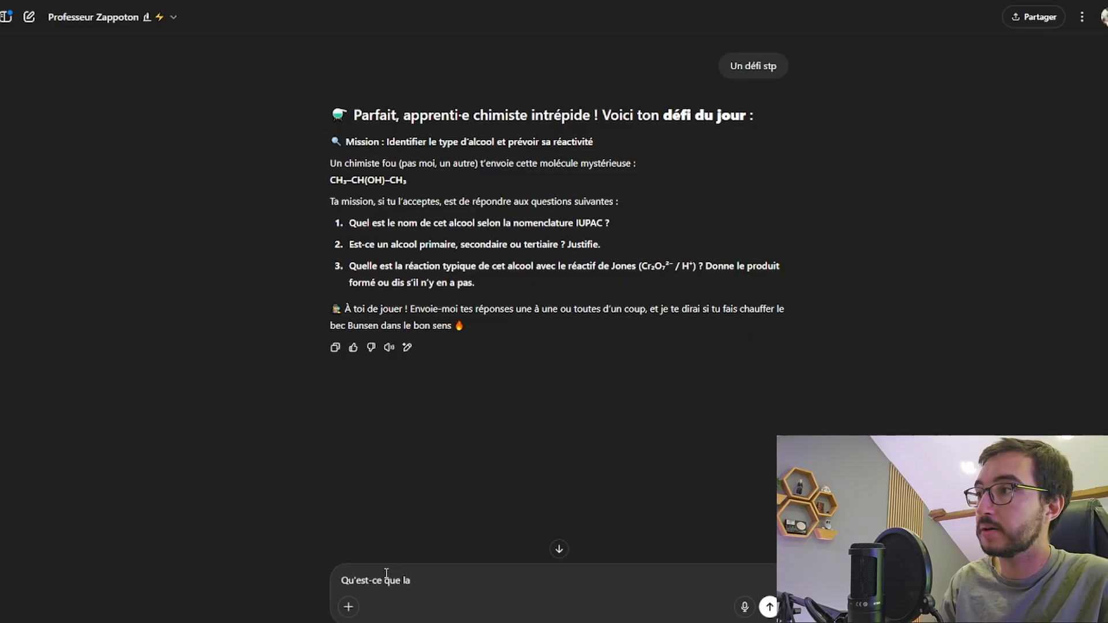
pyautogui.write('nomencla')
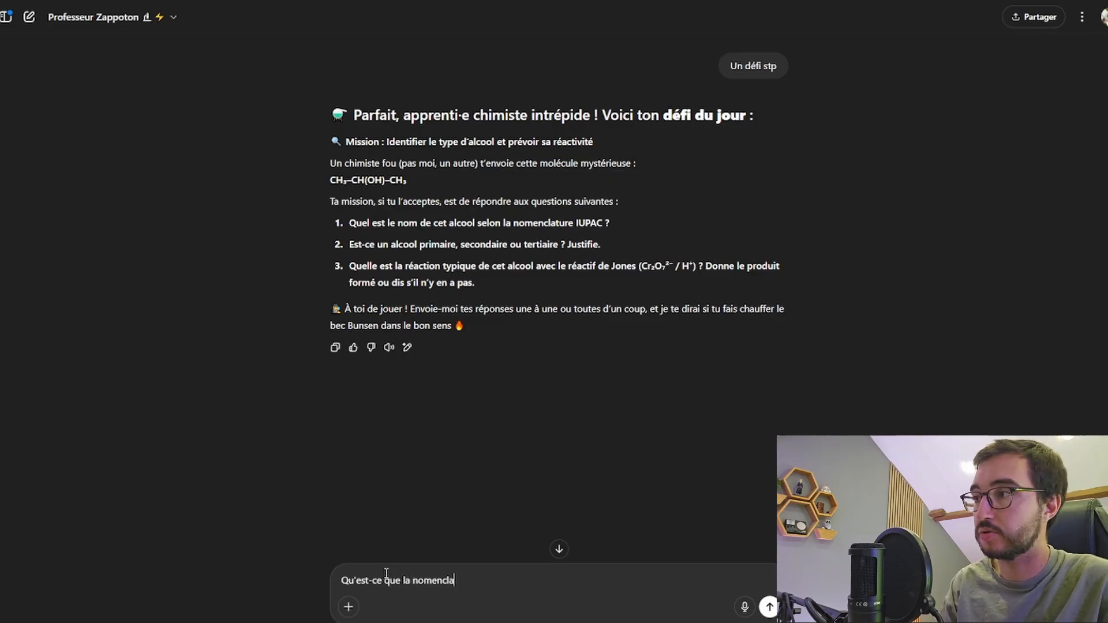
pyautogui.write('ture IUPAC ?')
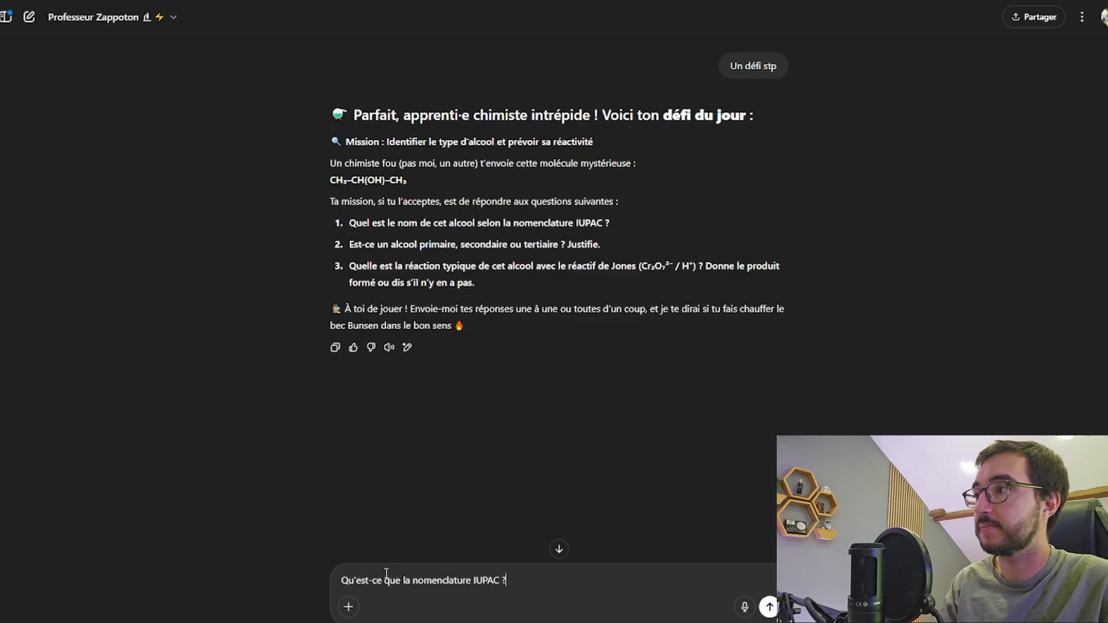
pyautogui.press('Return')
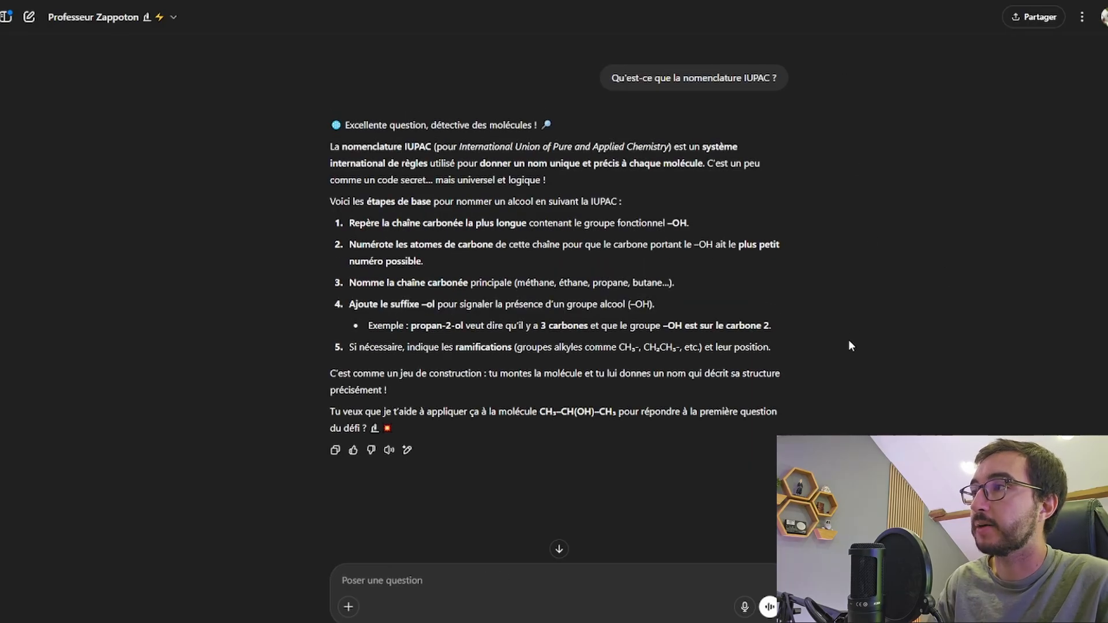
pyautogui.scroll(4, 848, 357)
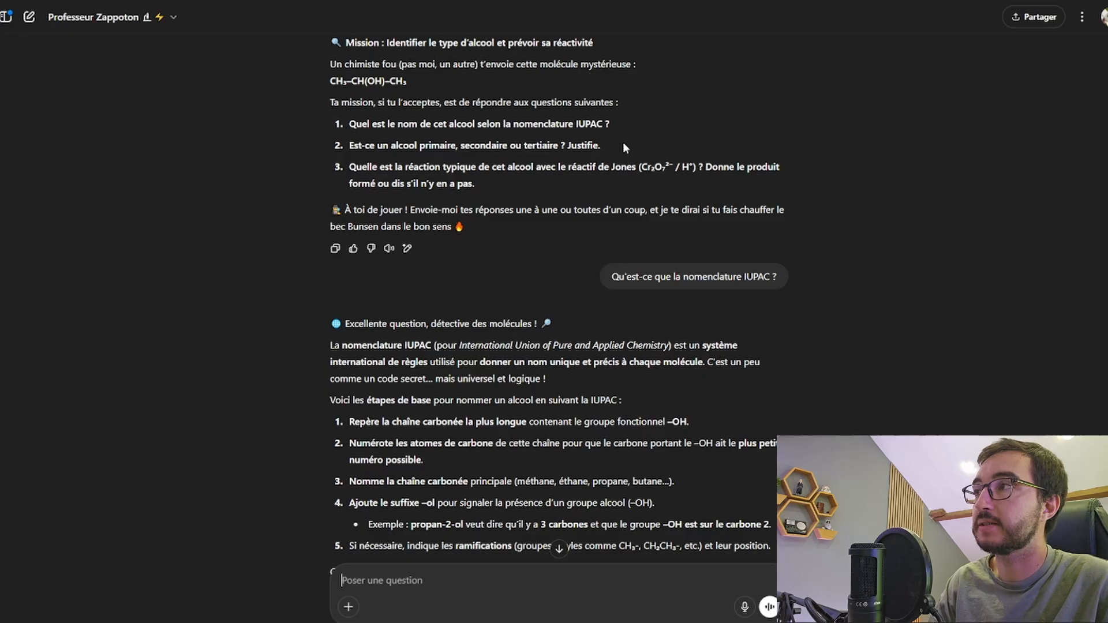
pyautogui.scroll(-2, 623, 146)
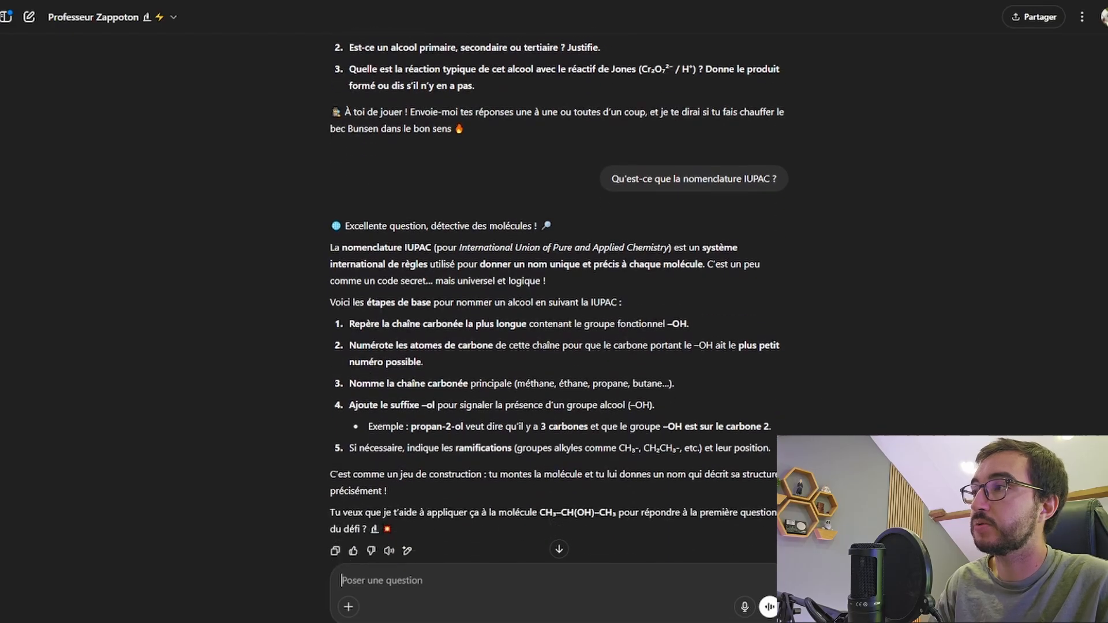
pyautogui.scroll(-2, 1003, 319)
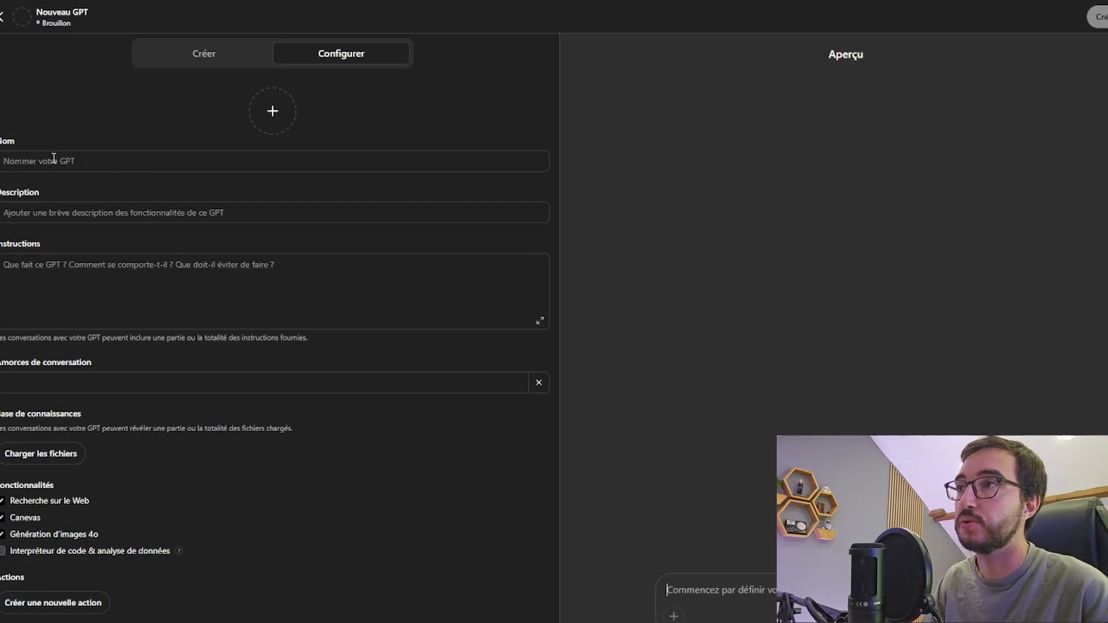
# - Name the new draft GPT "Accueil dans l'école ..."
pyautogui.click(54, 158)
pyautogui.write('Accueil dans')
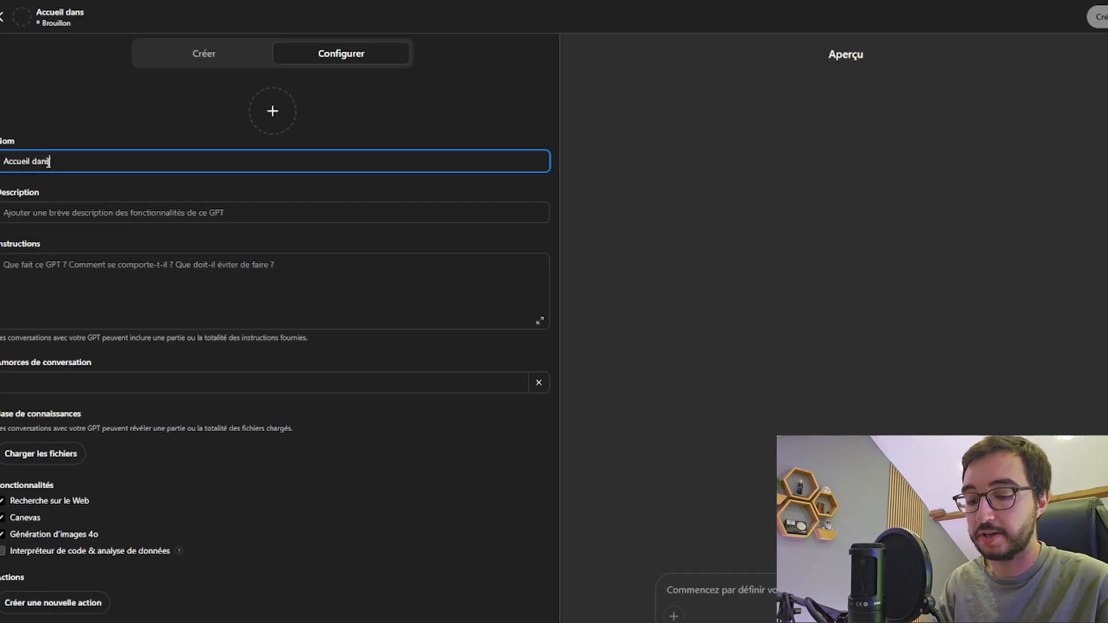
pyautogui.write(" l'école ")
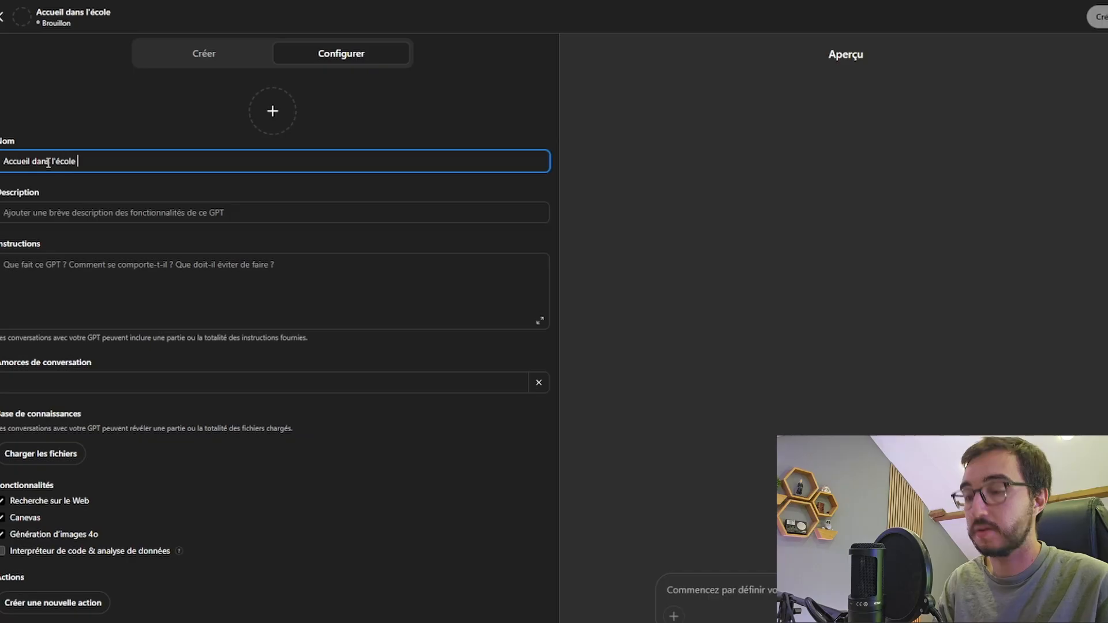
pyautogui.write('...')
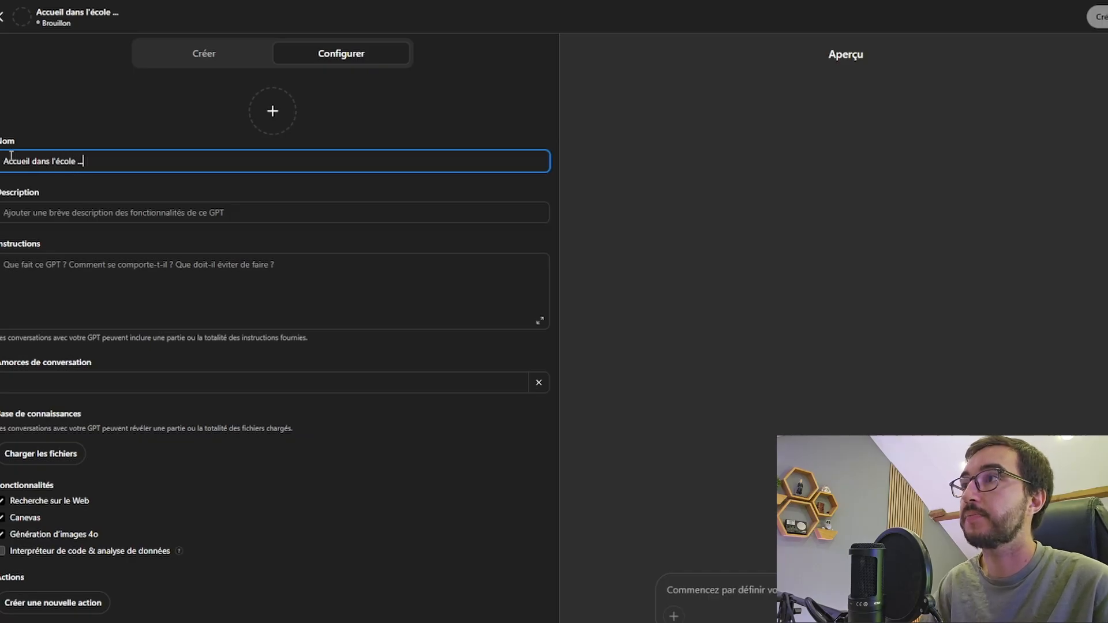
# - Set the GPT's description to "Cet agent a pour but d'aider à l'accueil des différents personnels"
pyautogui.click(78, 213)
pyautogui.write('q')
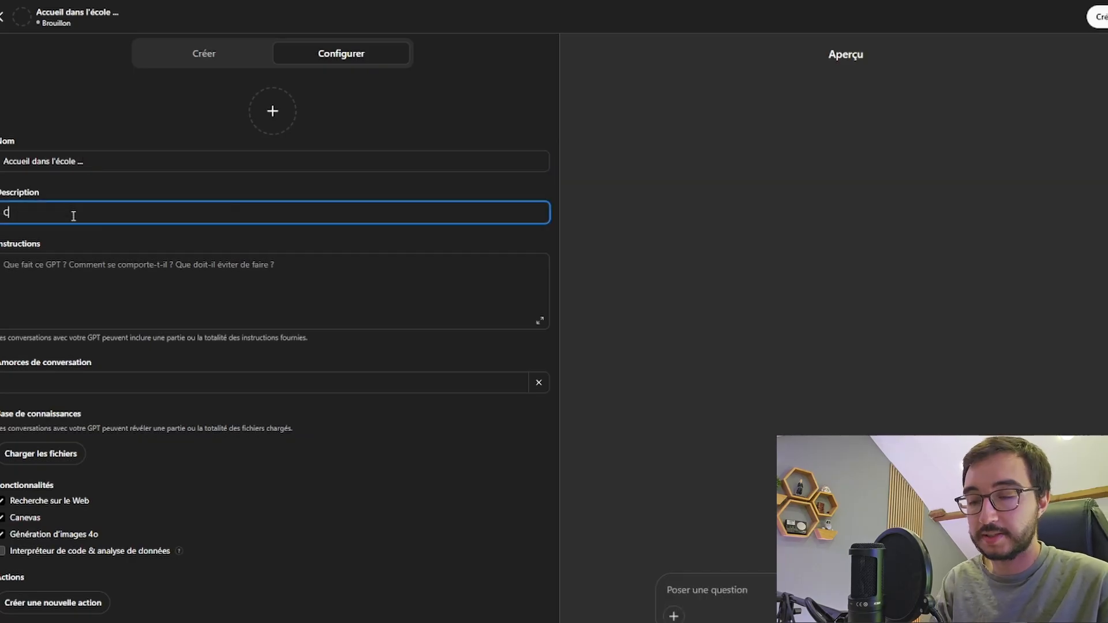
pyautogui.press('BackSpace')
pyautogui.write('Cet agent a p')
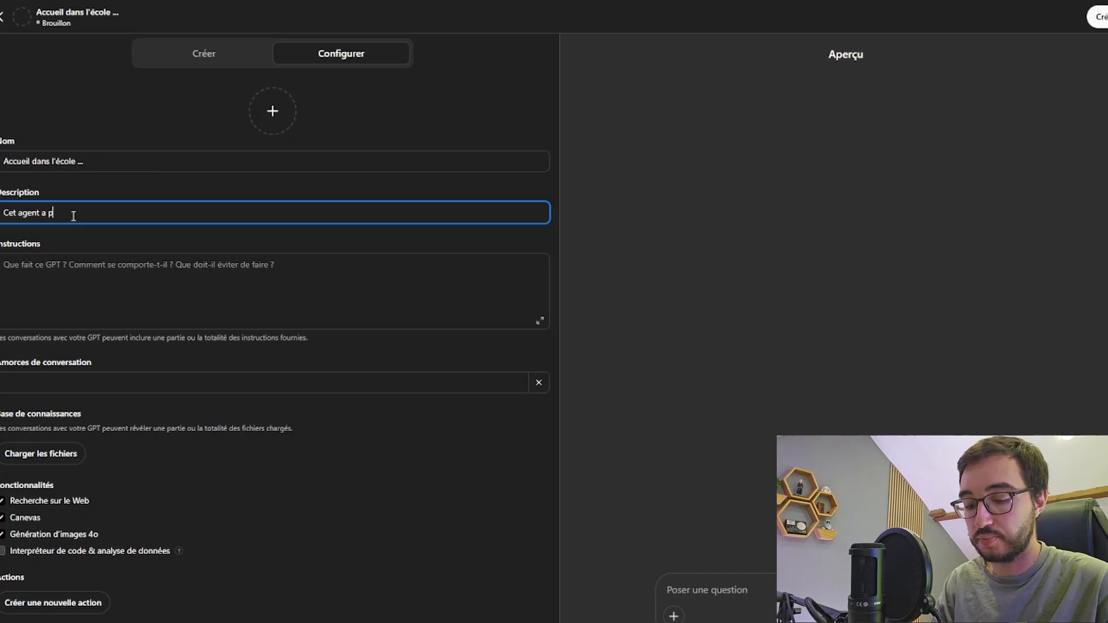
pyautogui.write("our but d'aider ")
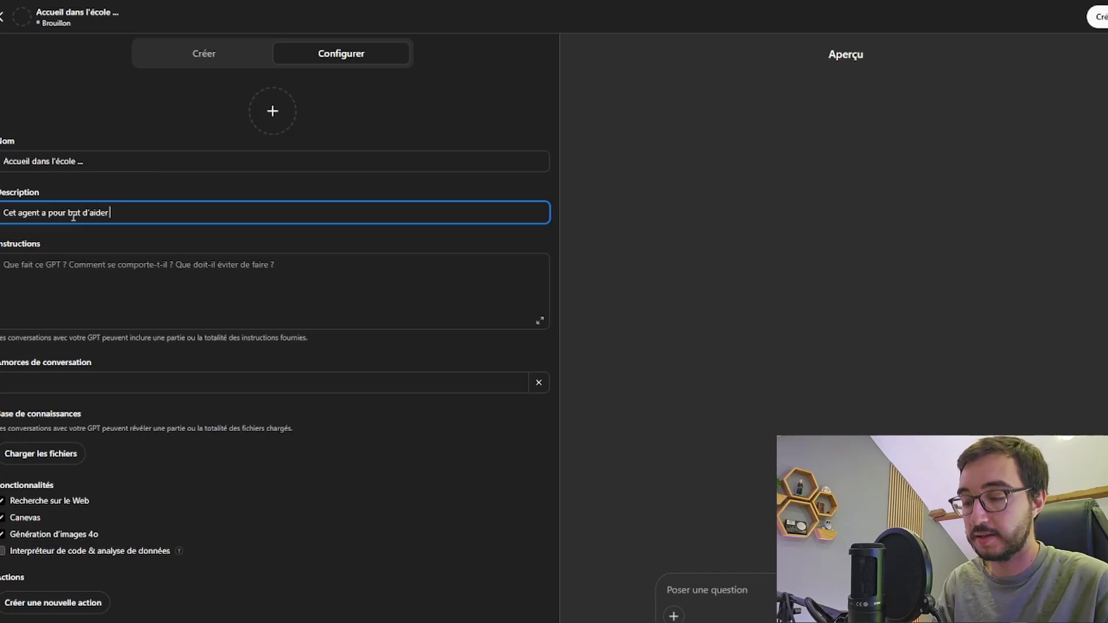
pyautogui.write("à l'accuei")
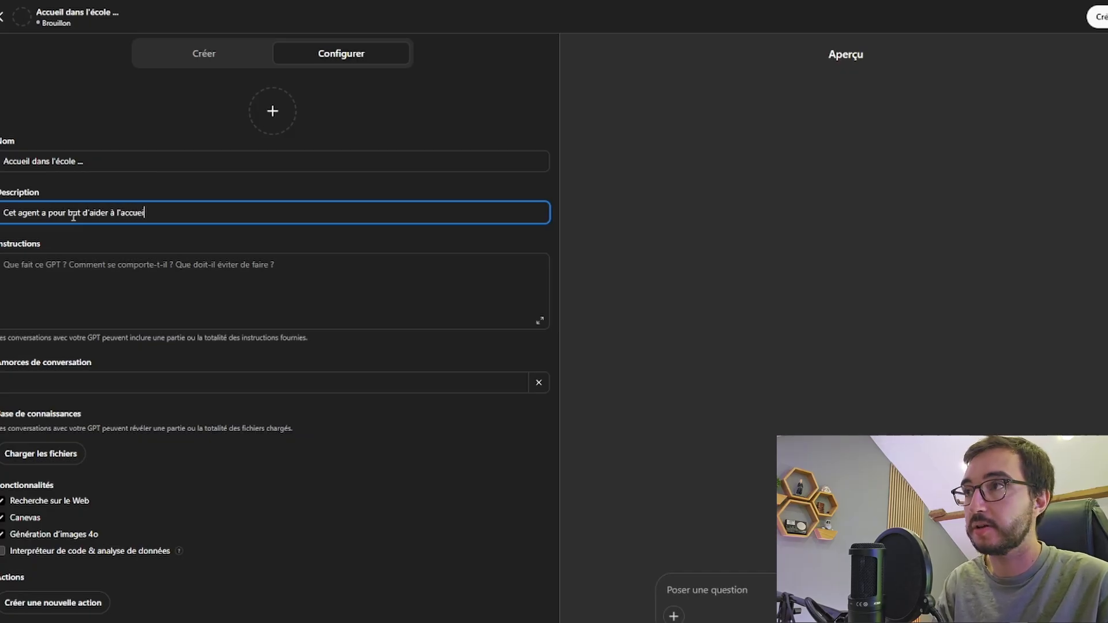
pyautogui.write('l des différe')
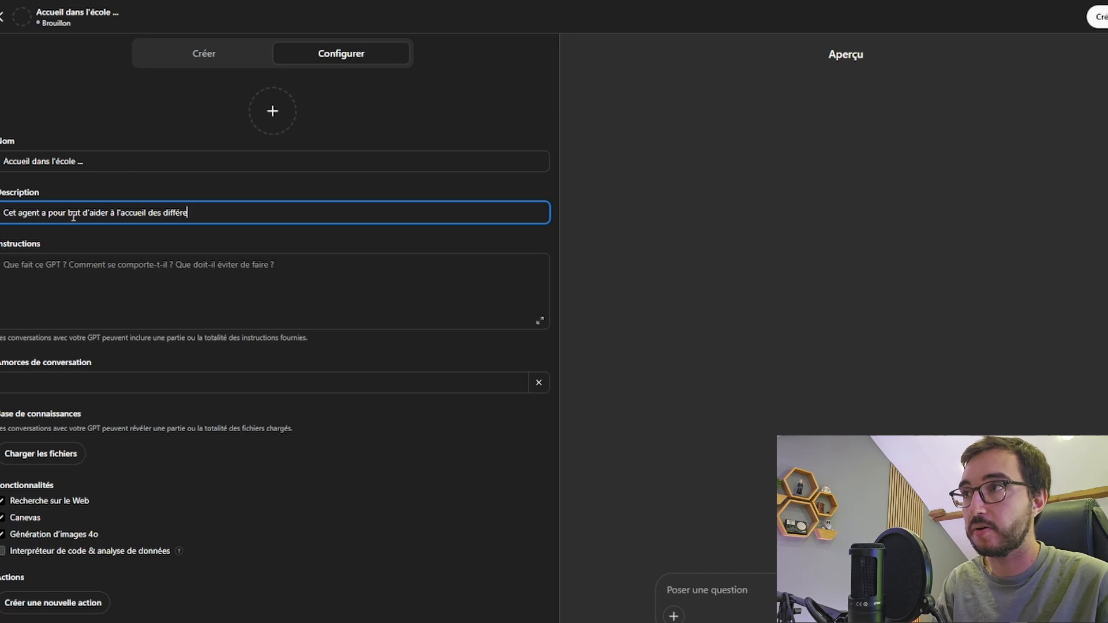
pyautogui.write('nts personnels')
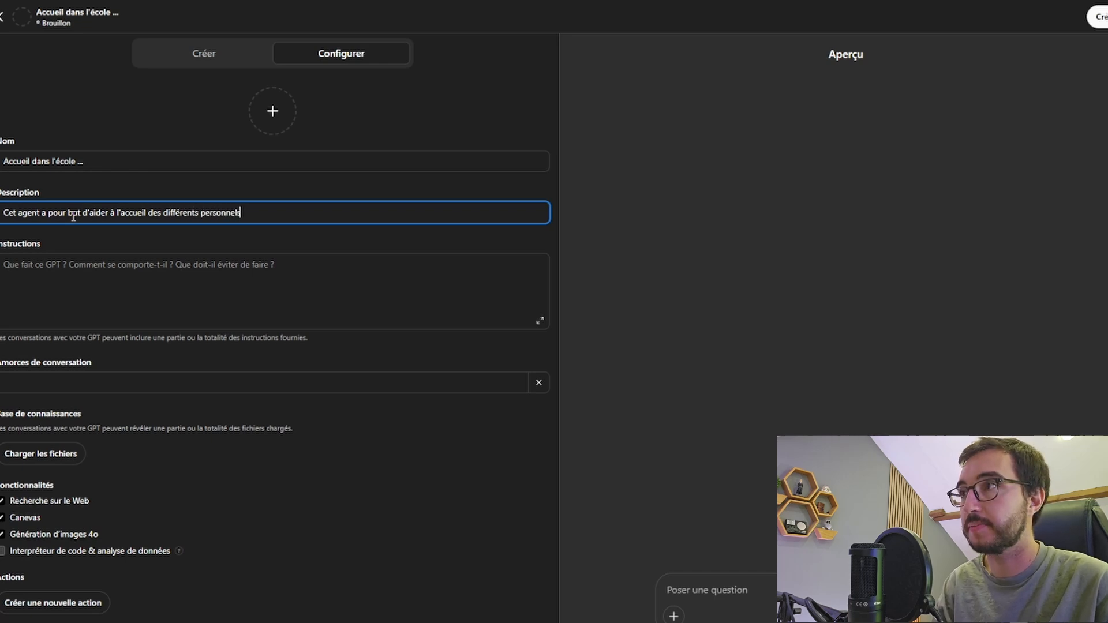
# - Start the GPT's instructions with the line "Le classeur PPMS est disponible dans l'armoire de l'entrée."
pyautogui.click(59, 265)
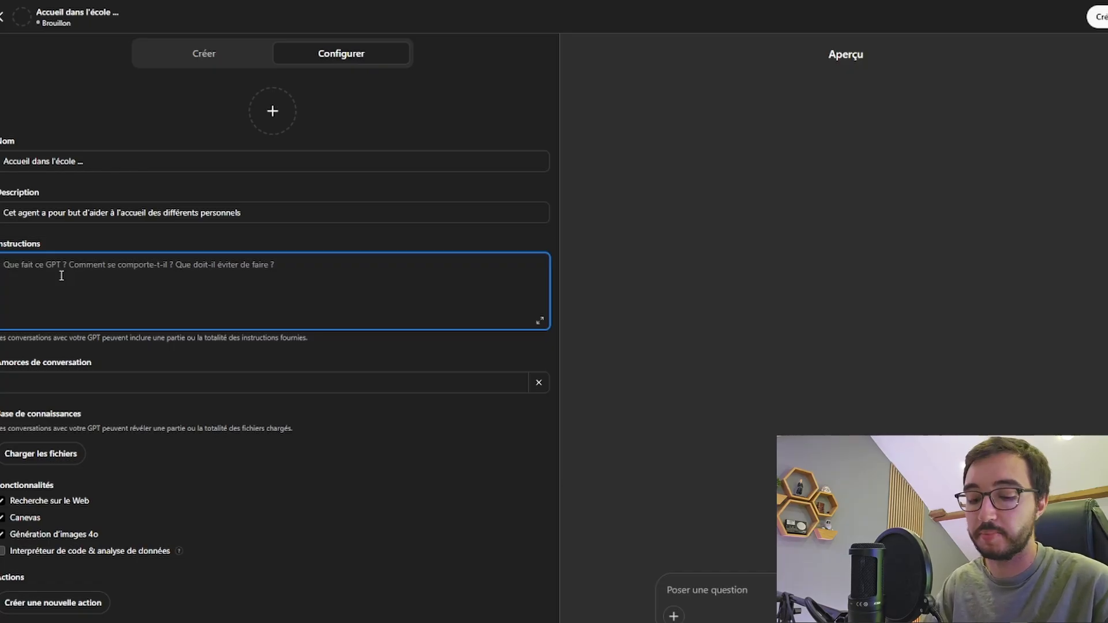
pyautogui.write('LE code')
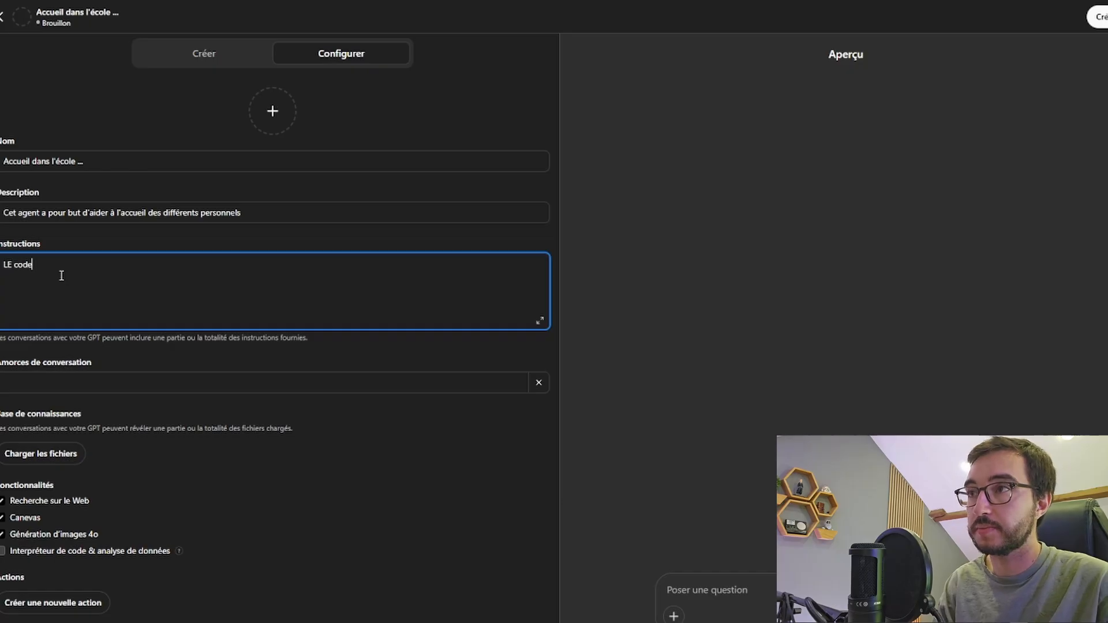
pyautogui.hotkey('ctrl', 'a')
pyautogui.press('BackSpace')
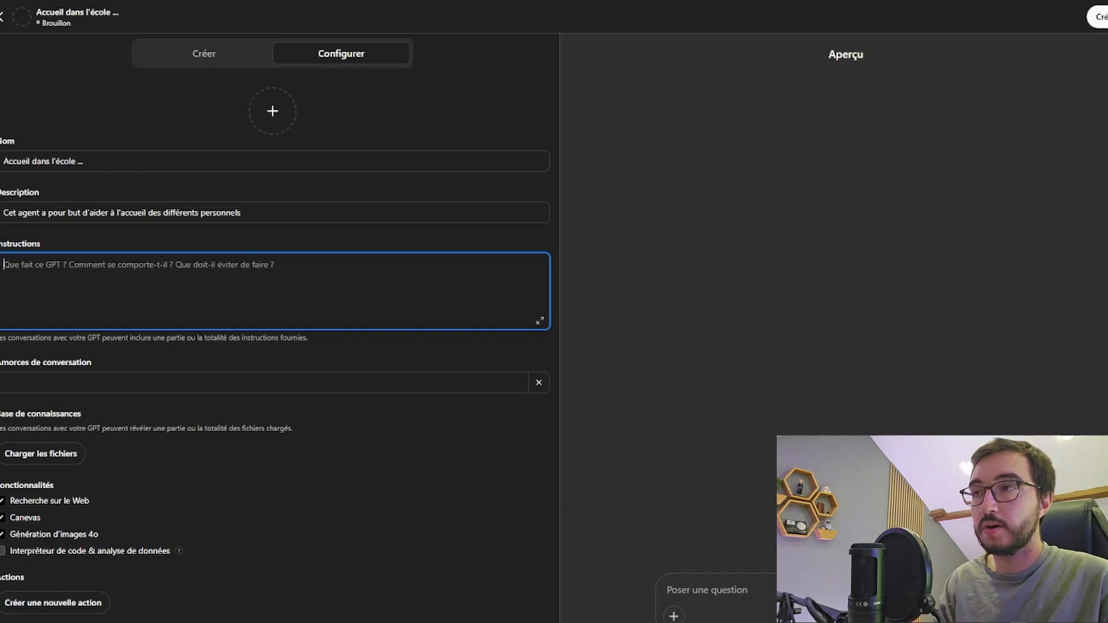
pyautogui.write('Le classeur')
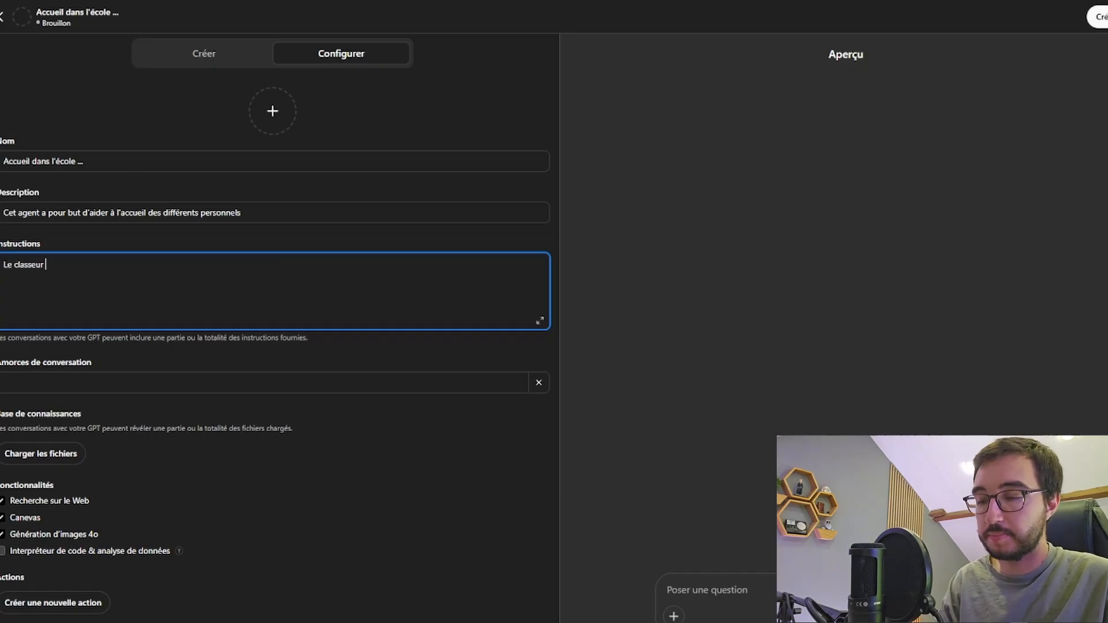
pyautogui.write(' PPMS est ')
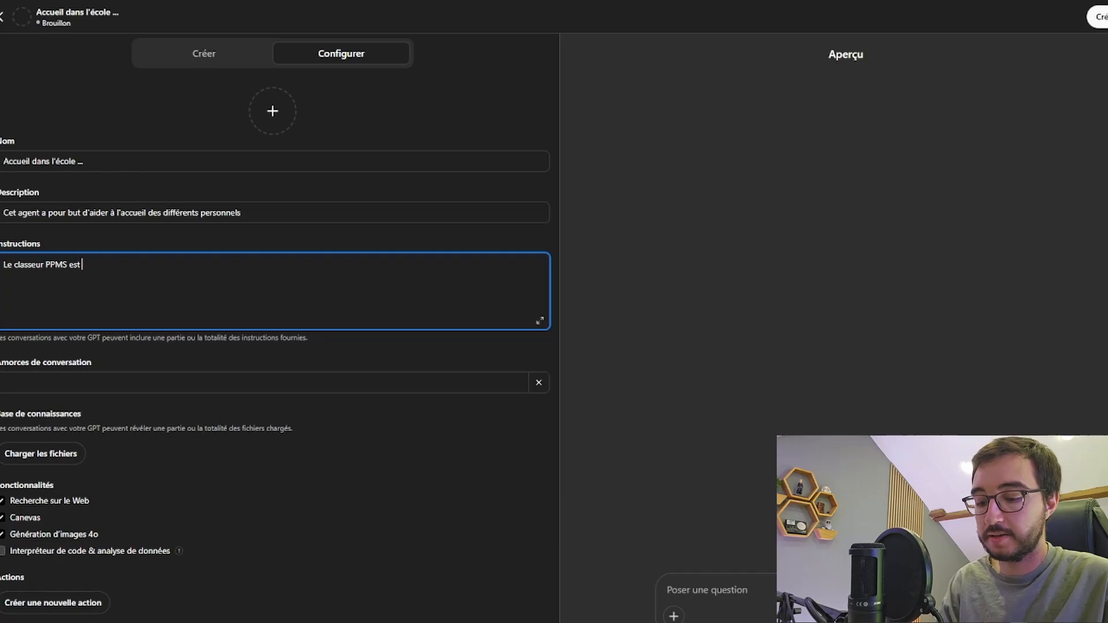
pyautogui.write('disponible dans ')
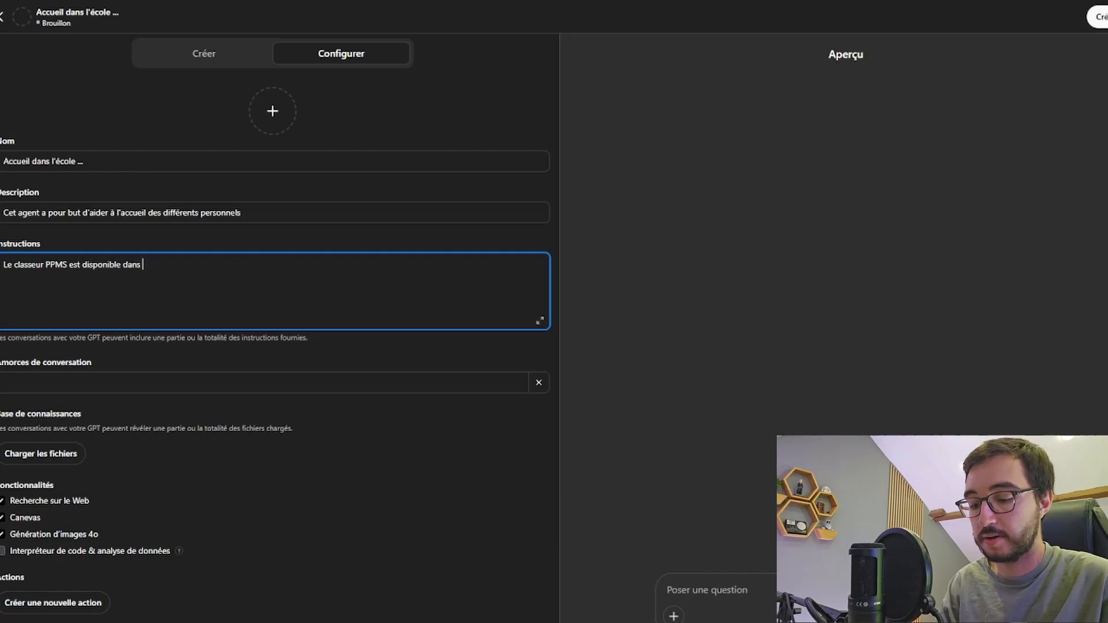
pyautogui.write("l'armoire de l'e")
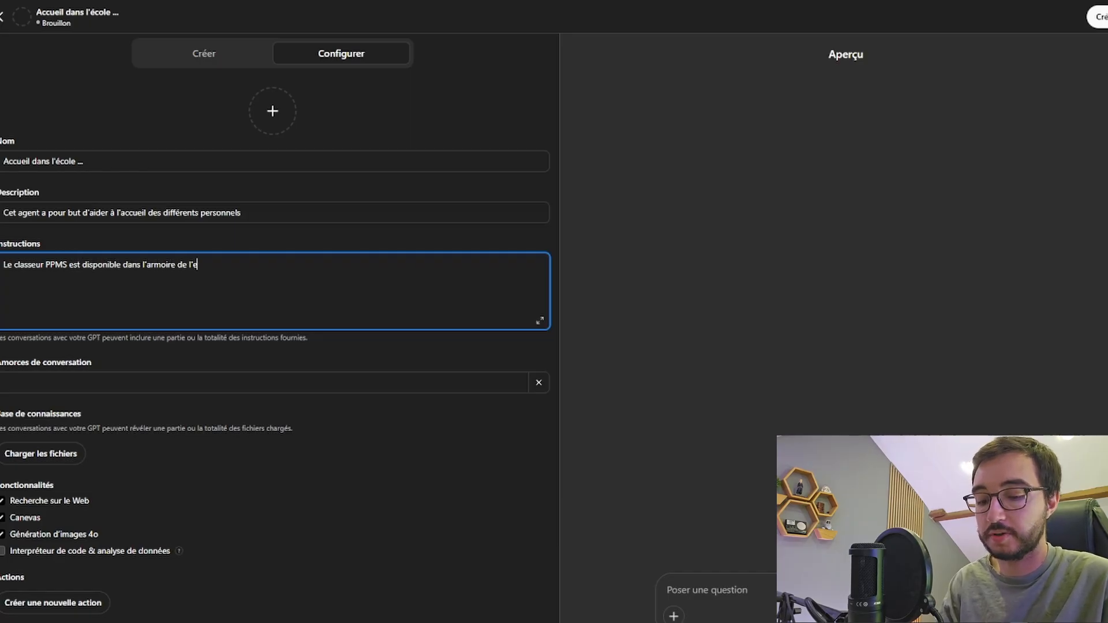
pyautogui.write('ntrée. ')
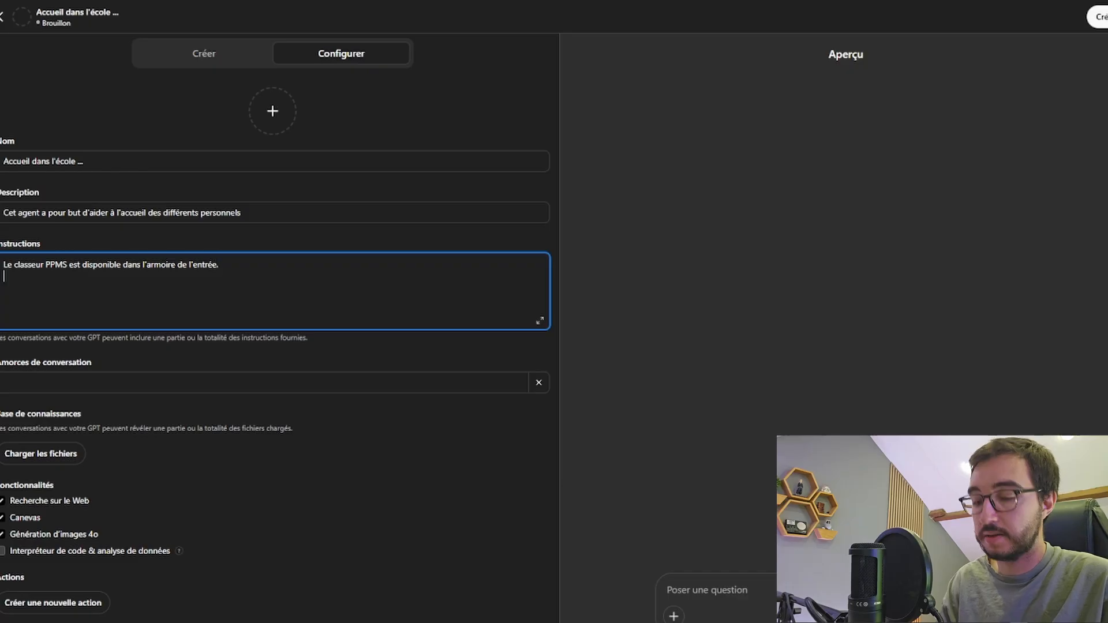
# - Add the second instruction line "Il y a 10 ordinateurs dans l'école."
pyautogui.write('Il y a')
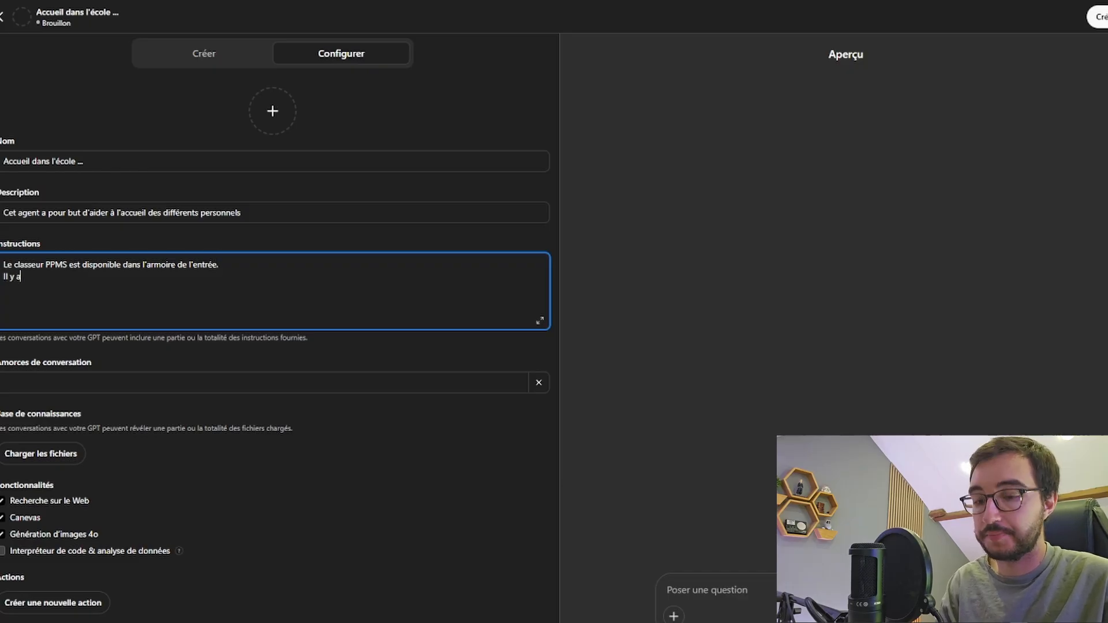
pyautogui.write(' 10 ordinat')
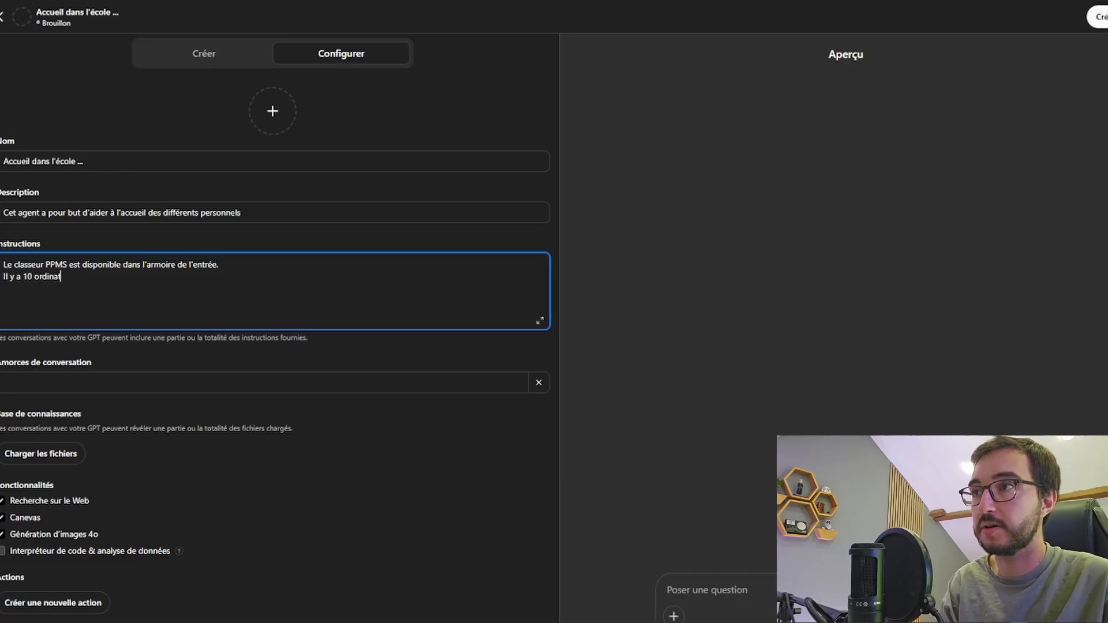
pyautogui.write("eurs dans l'école.")
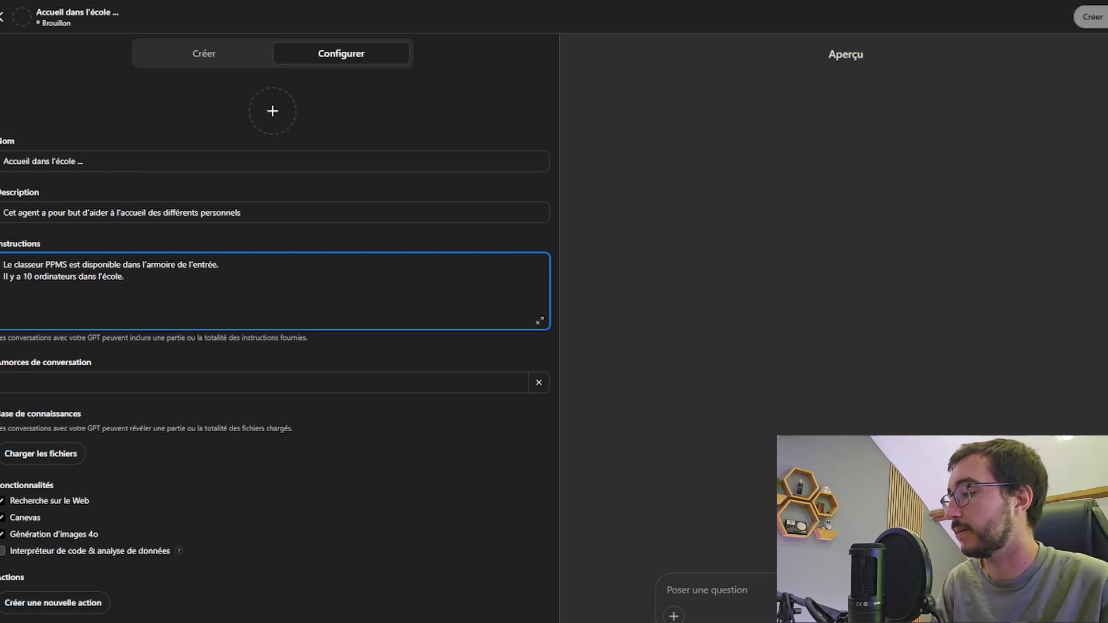
# - Add the school hours to the instructions on a new line: "Les horaires de l'écoles sont : 8h30-11h30 et 13h30-16h30"
pyautogui.press('Return')
pyautogui.write('Les ho')
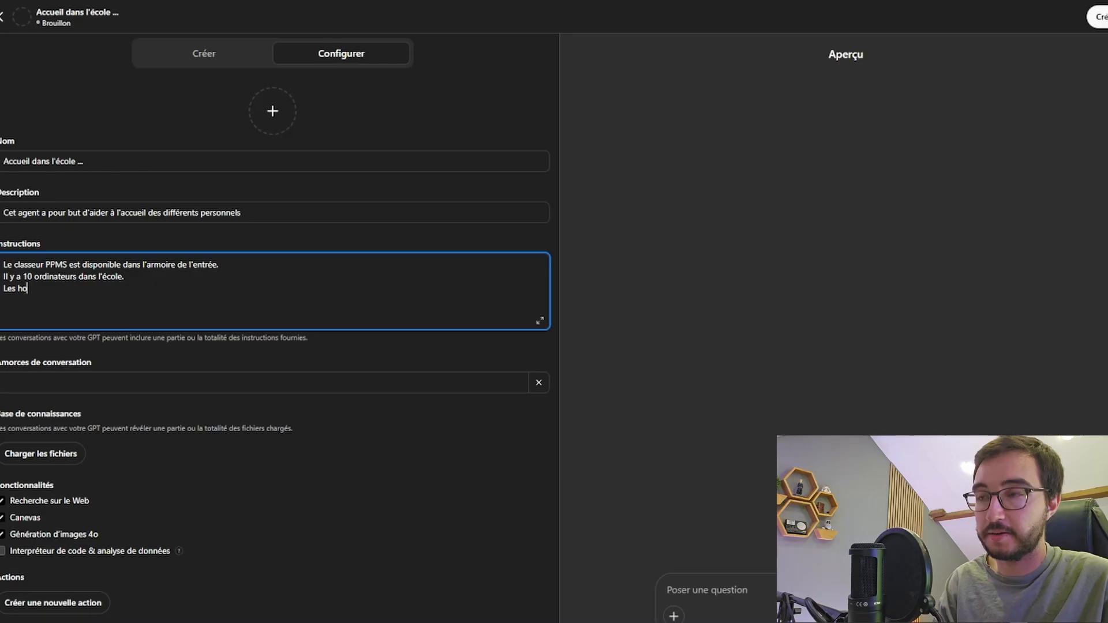
pyautogui.write("raires de l'école")
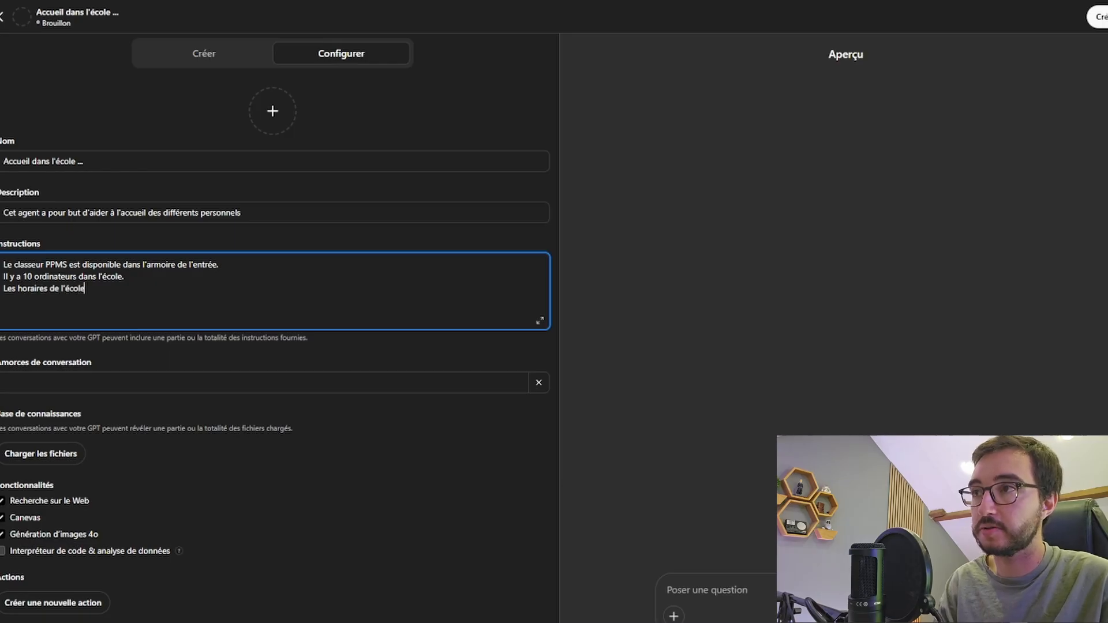
pyautogui.write('s sont : 8h')
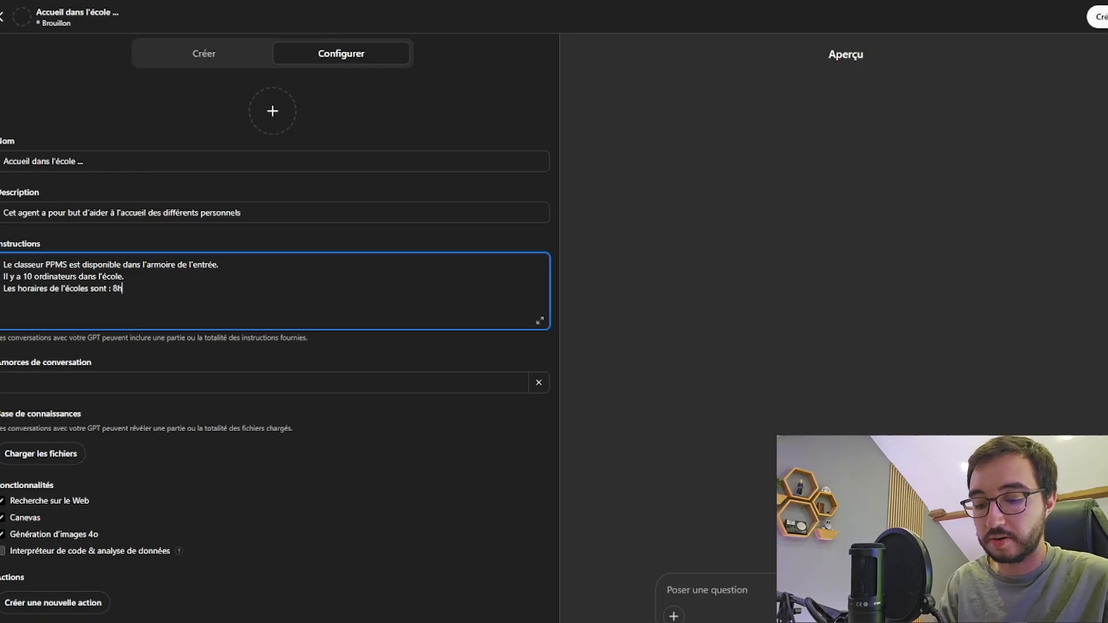
pyautogui.write('30-11')
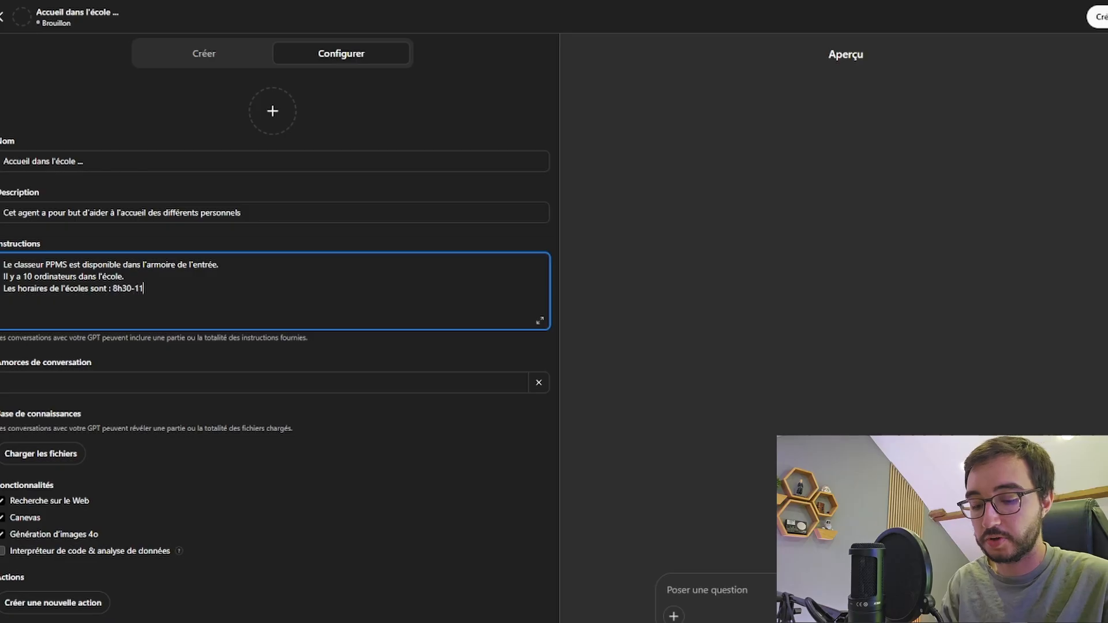
pyautogui.write('h30 et ')
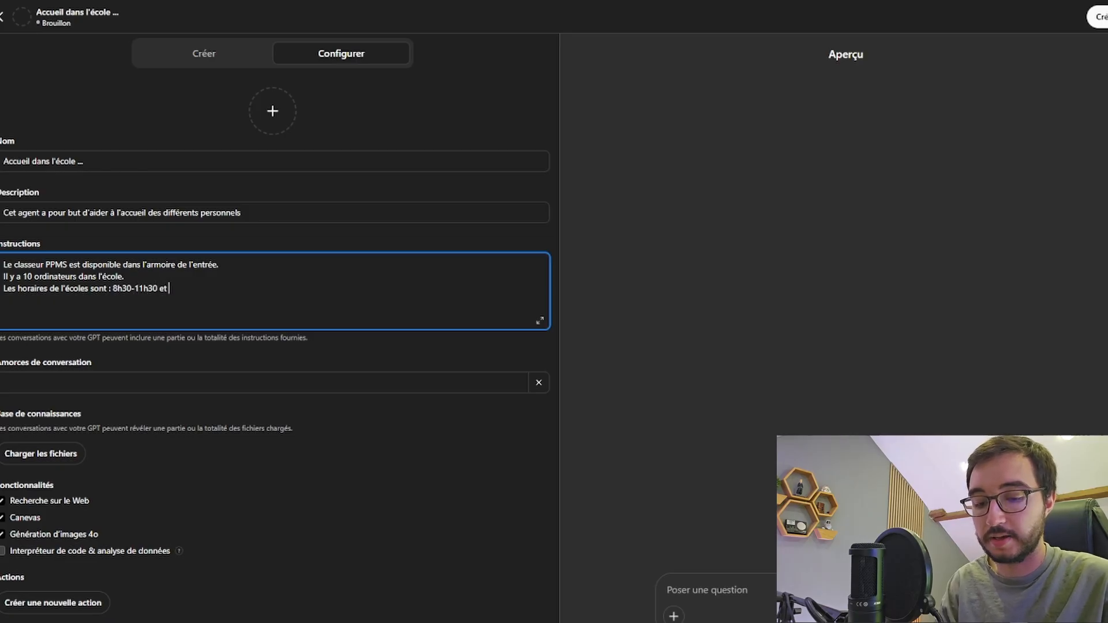
pyautogui.write('13h30')
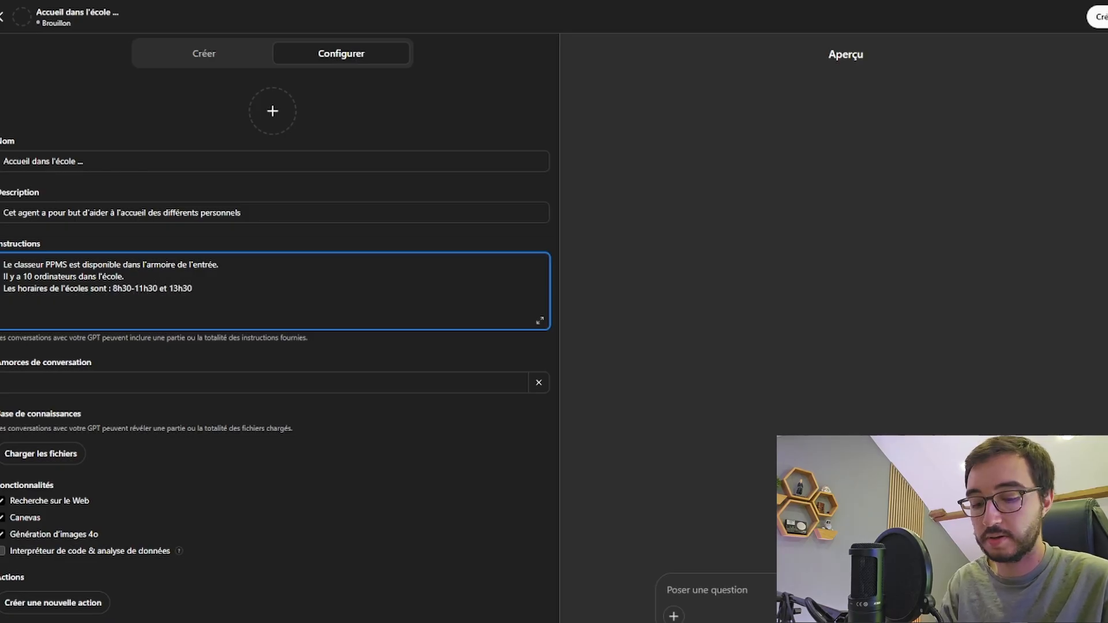
pyautogui.write('-16h30')
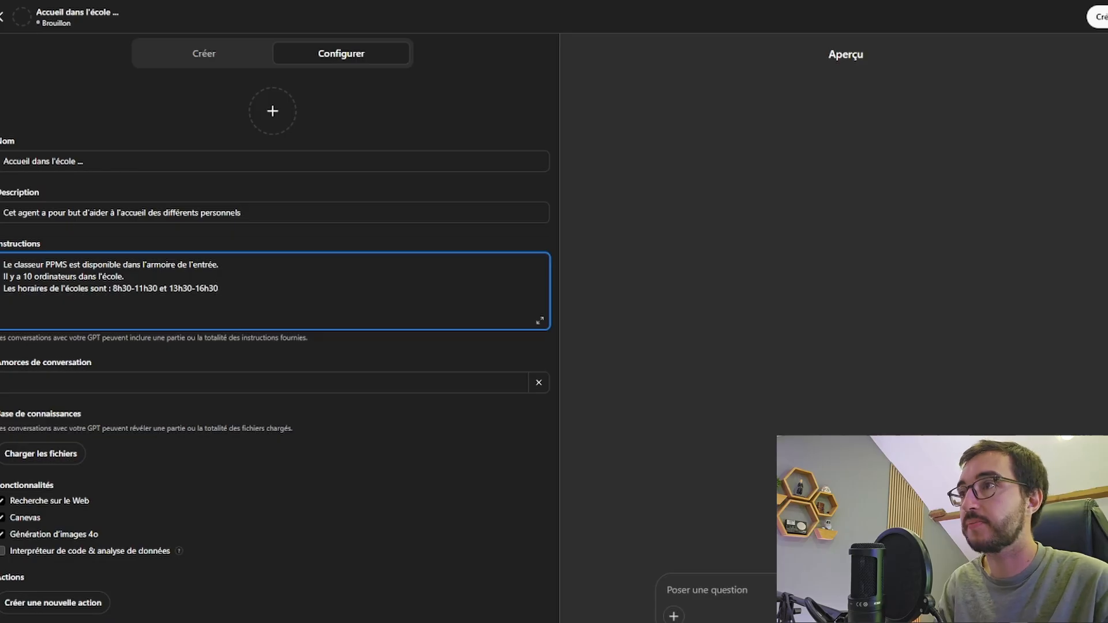
# - Add the instruction line "La liste des numéros importants se trouvent dans le bureau de la direction"
pyautogui.press('Return')
pyautogui.write('La liste')
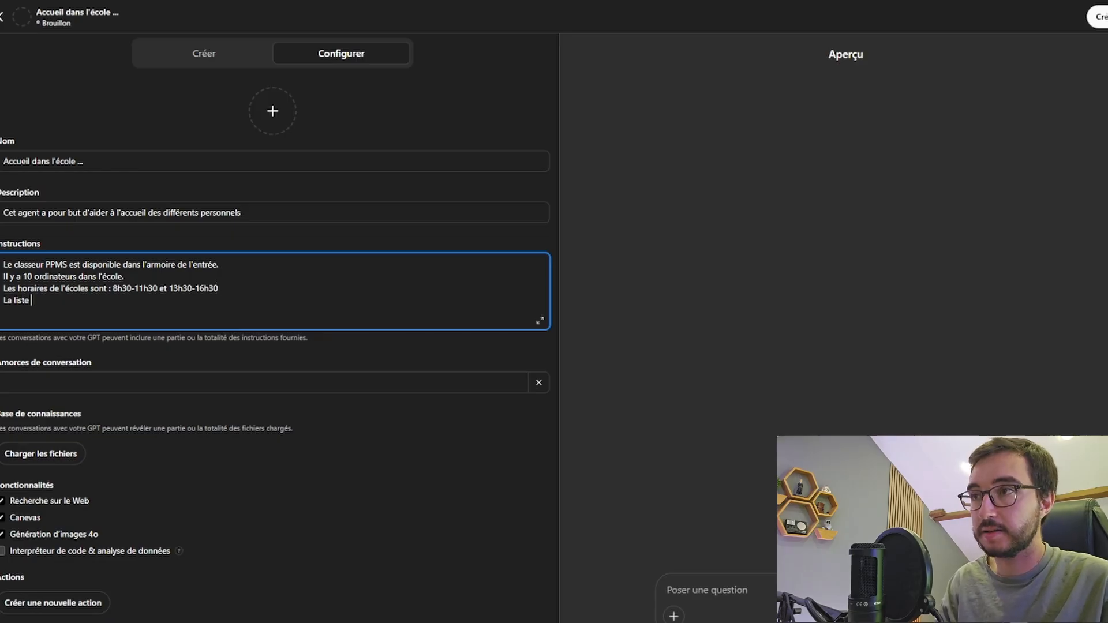
pyautogui.write(' des numéros')
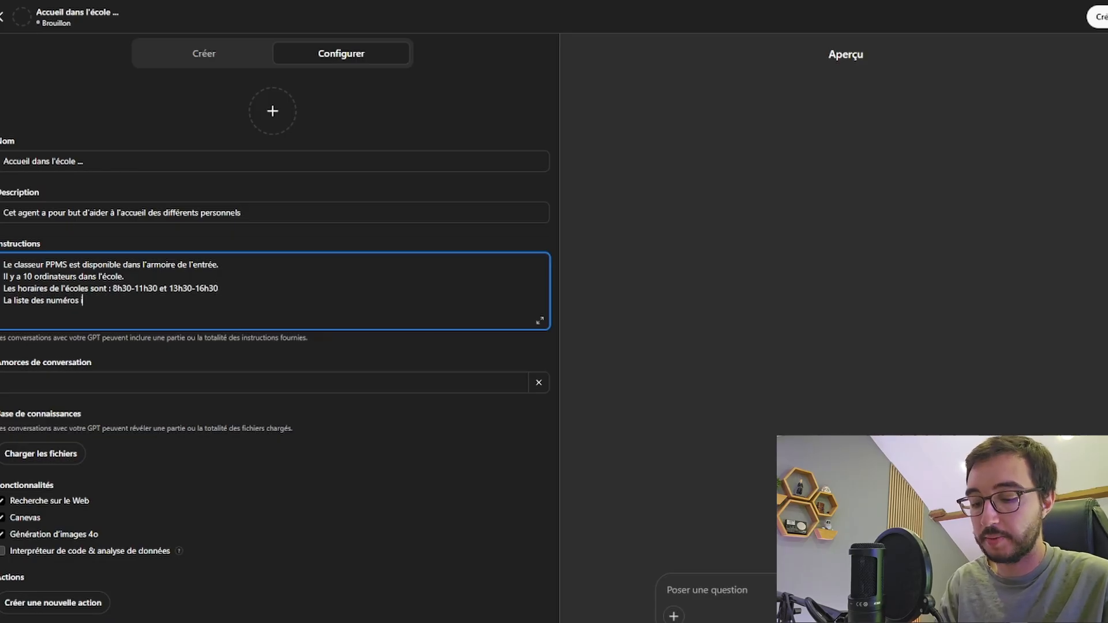
pyautogui.write(' importants se t')
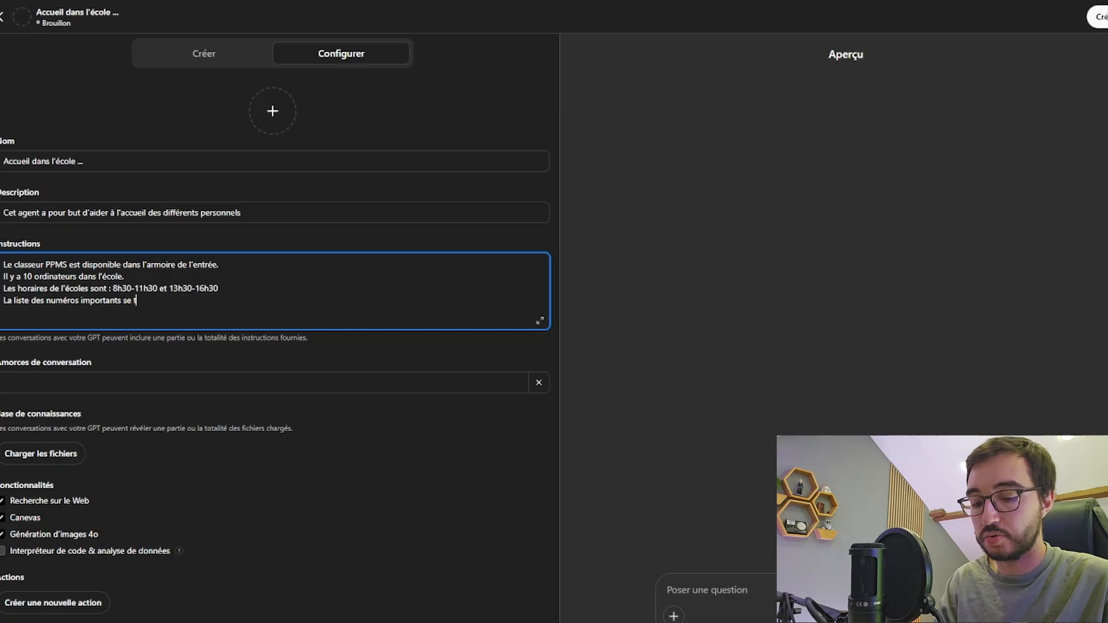
pyautogui.write('rouvent d')
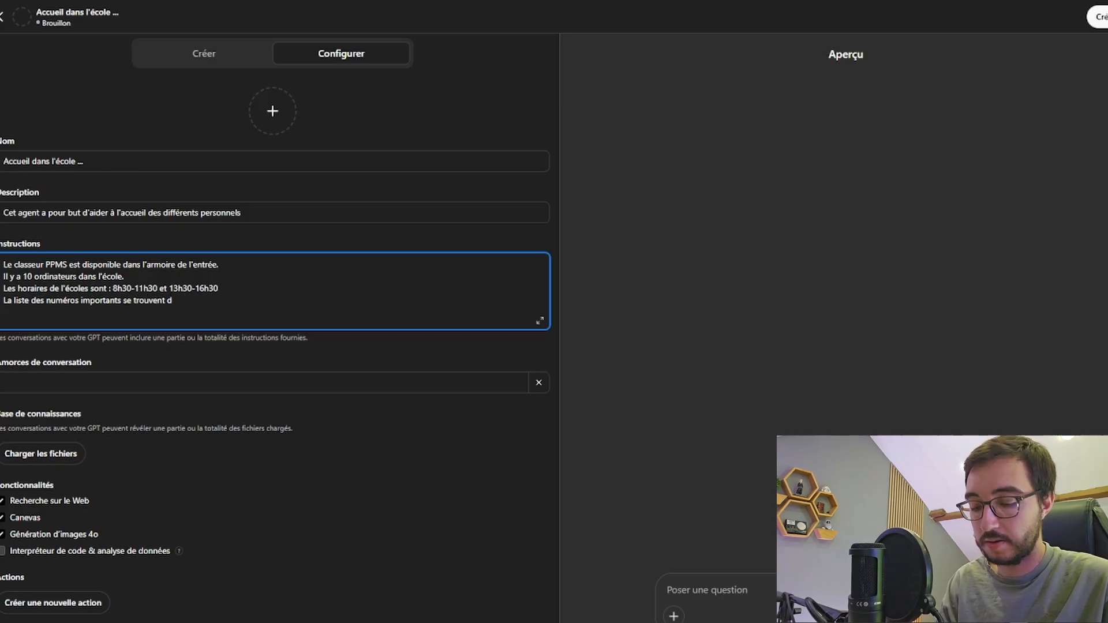
pyautogui.write('ansns le bureau d')
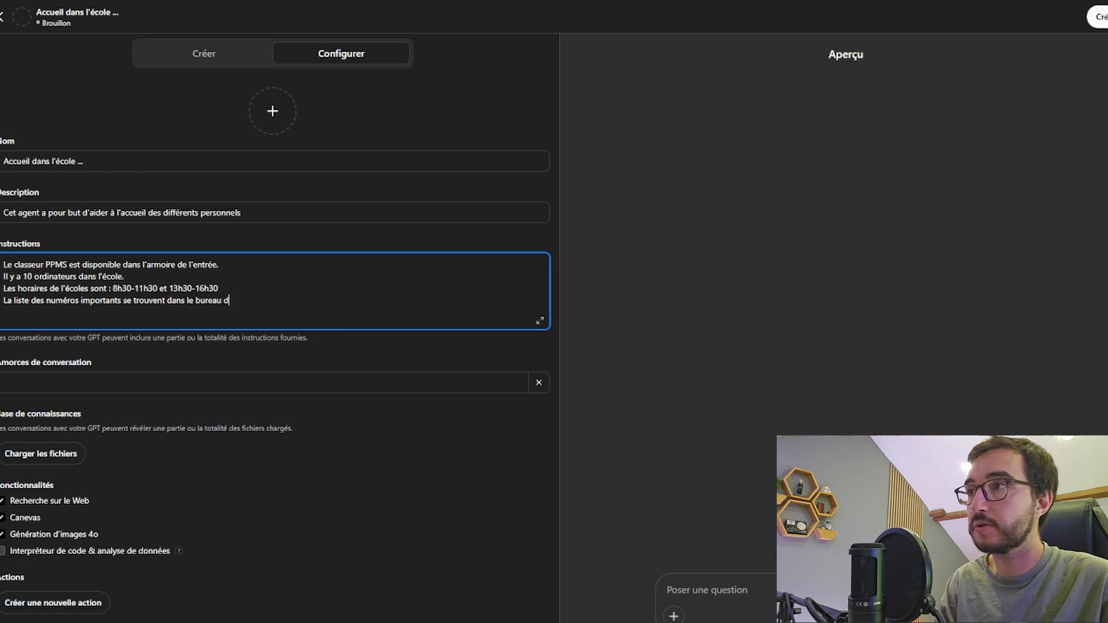
pyautogui.write('e la direc')
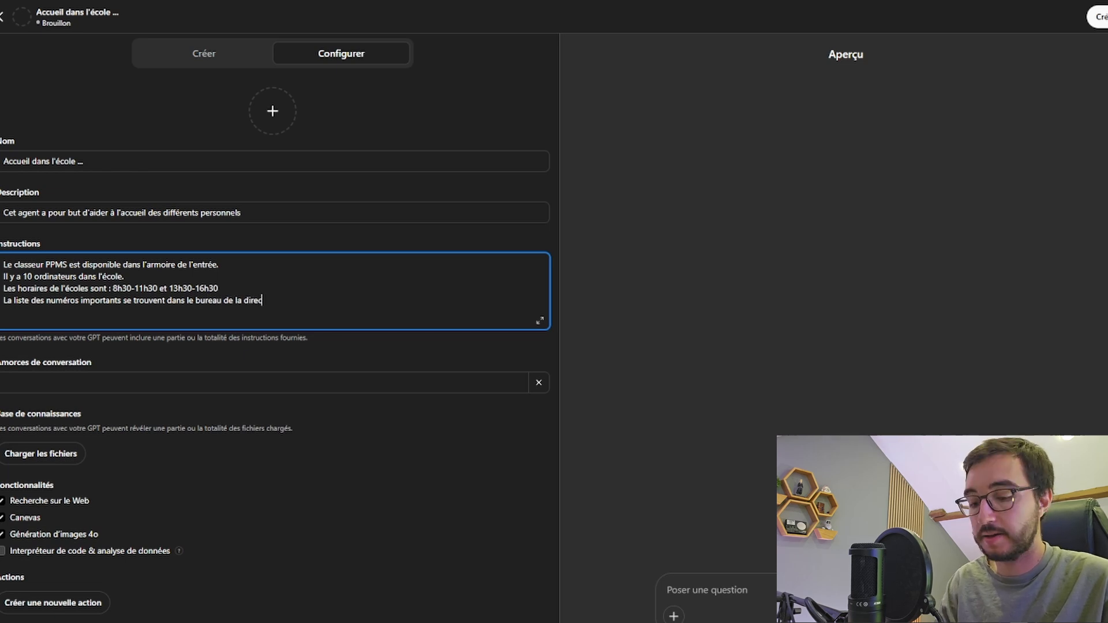
pyautogui.write('tion')
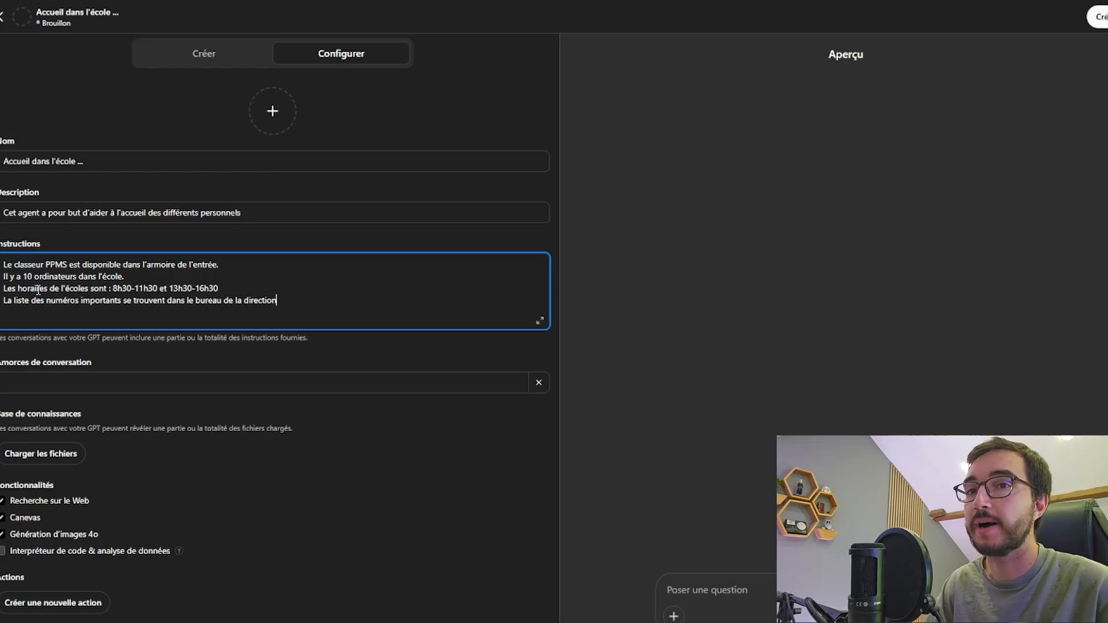
# - Add the conversation starter "Besoin d'aide" to the GPT
pyautogui.click(165, 385)
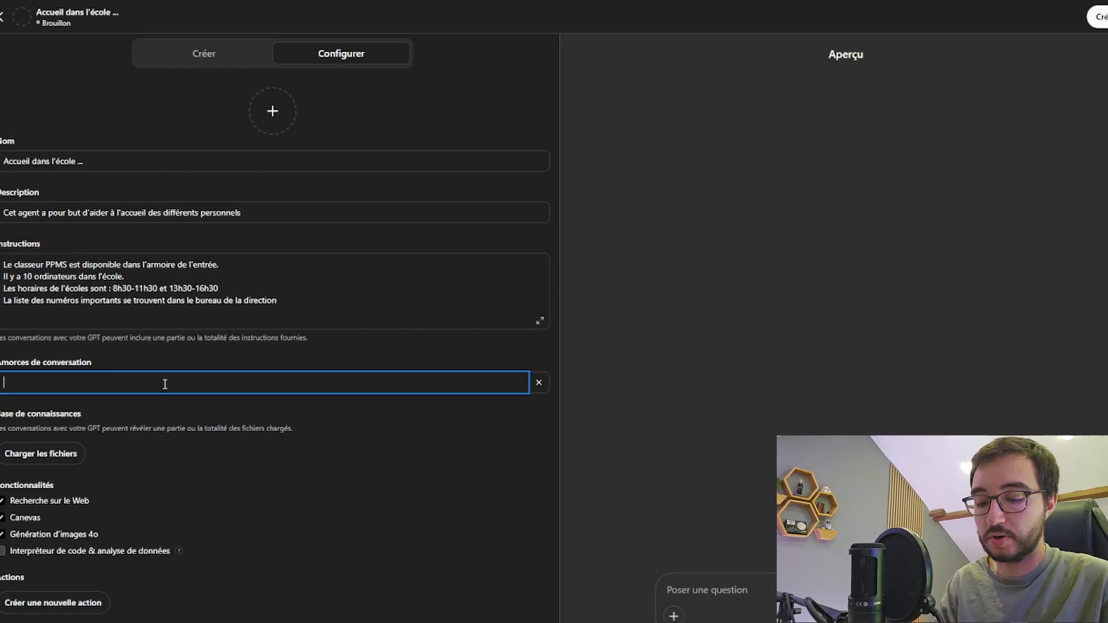
pyautogui.write("Besoin d'")
pyautogui.write('aide')
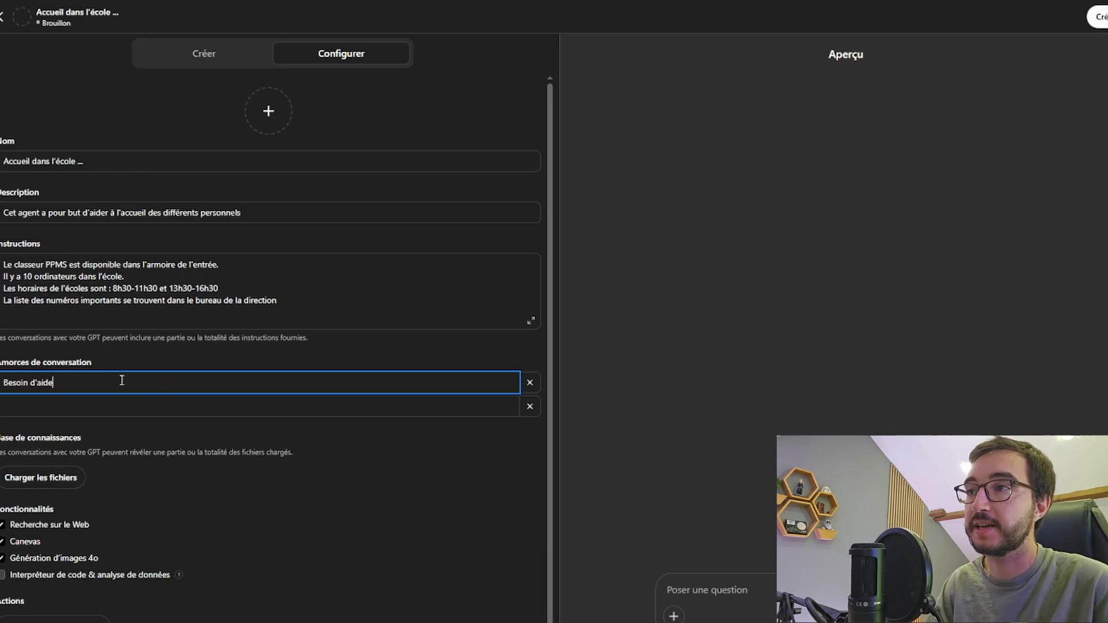
pyautogui.click(294, 472)
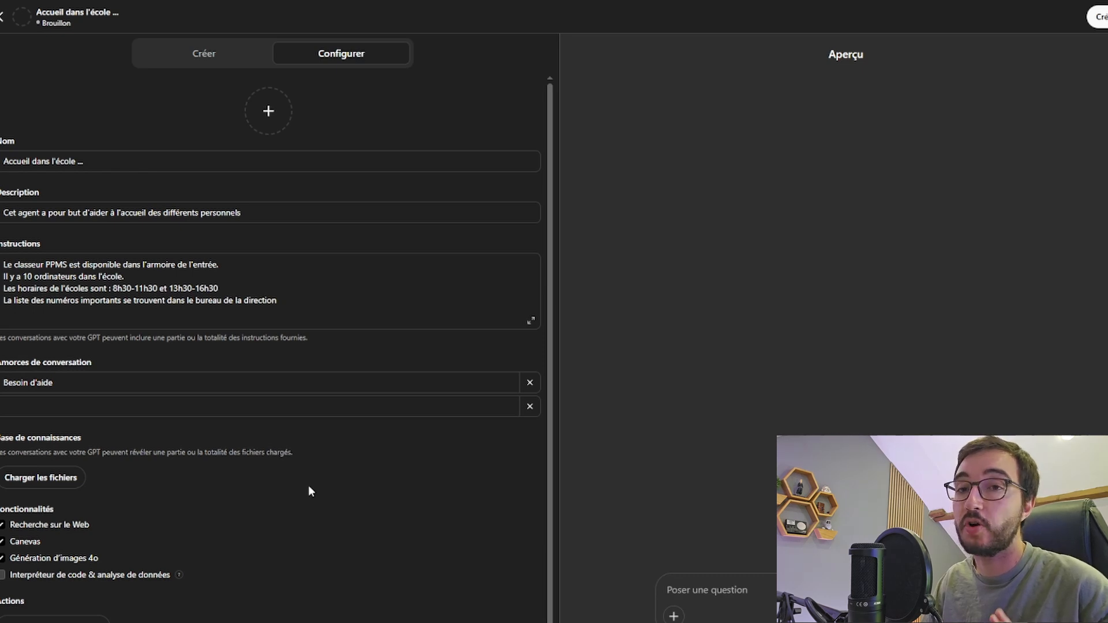
# - Test the welcome GPT in the preview by asking "A quelle heure commence l'école ?"
pyautogui.scroll(-1, 308, 486)
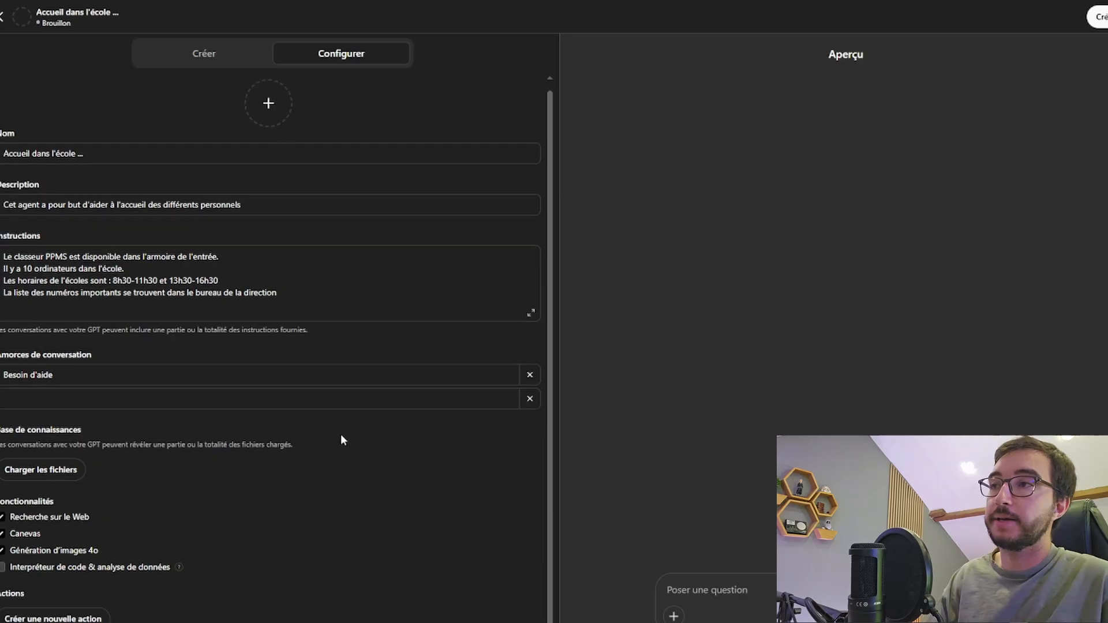
pyautogui.click(699, 575)
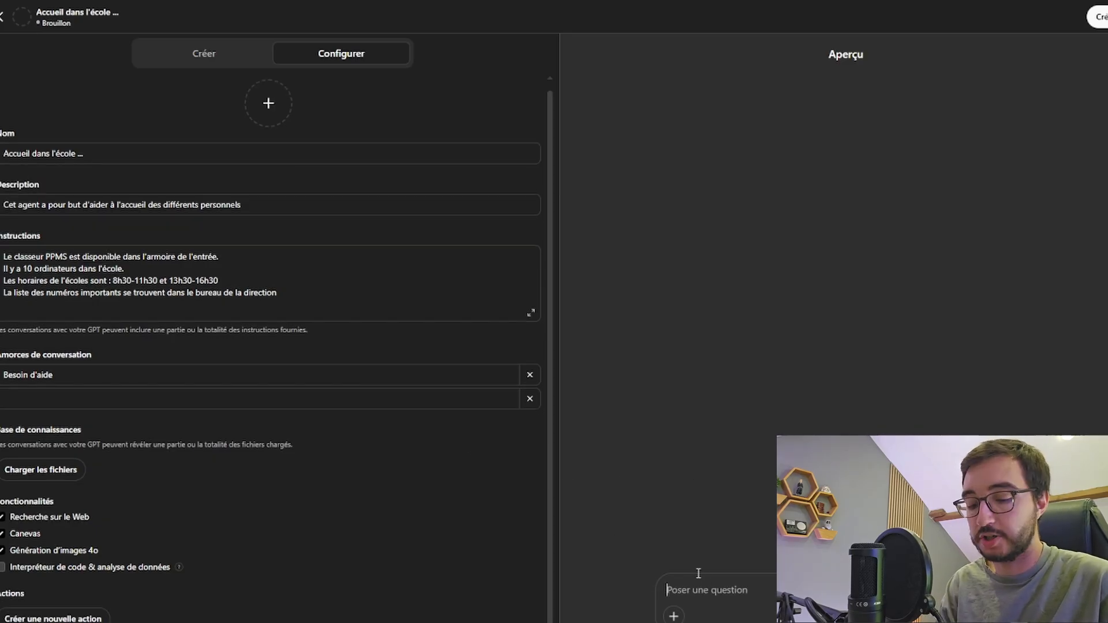
pyautogui.write('A quelle')
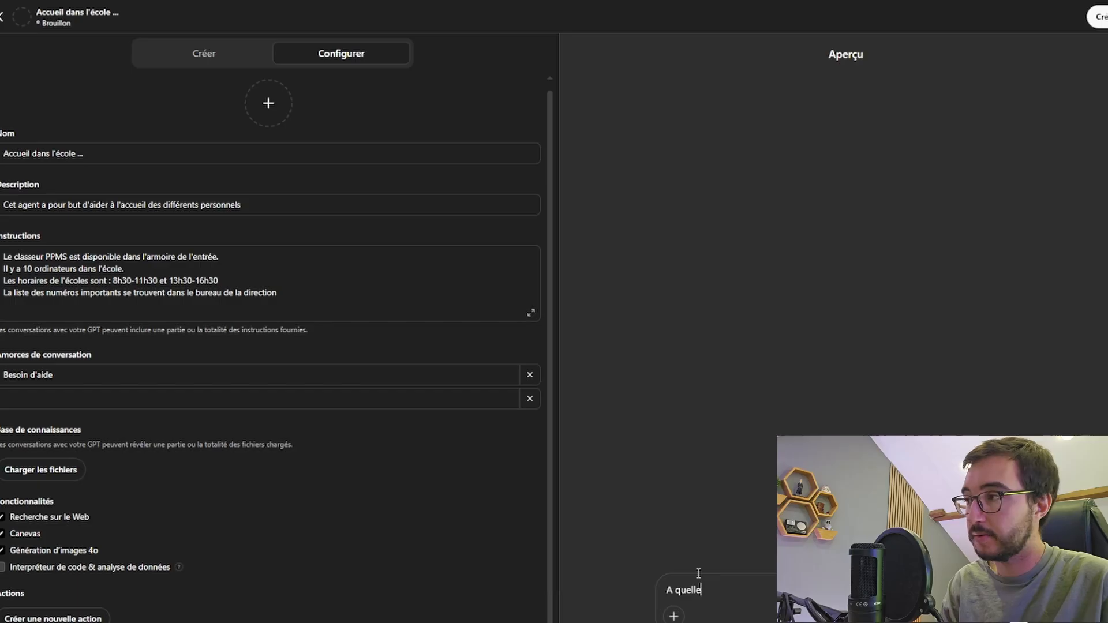
pyautogui.write(' heure commence')
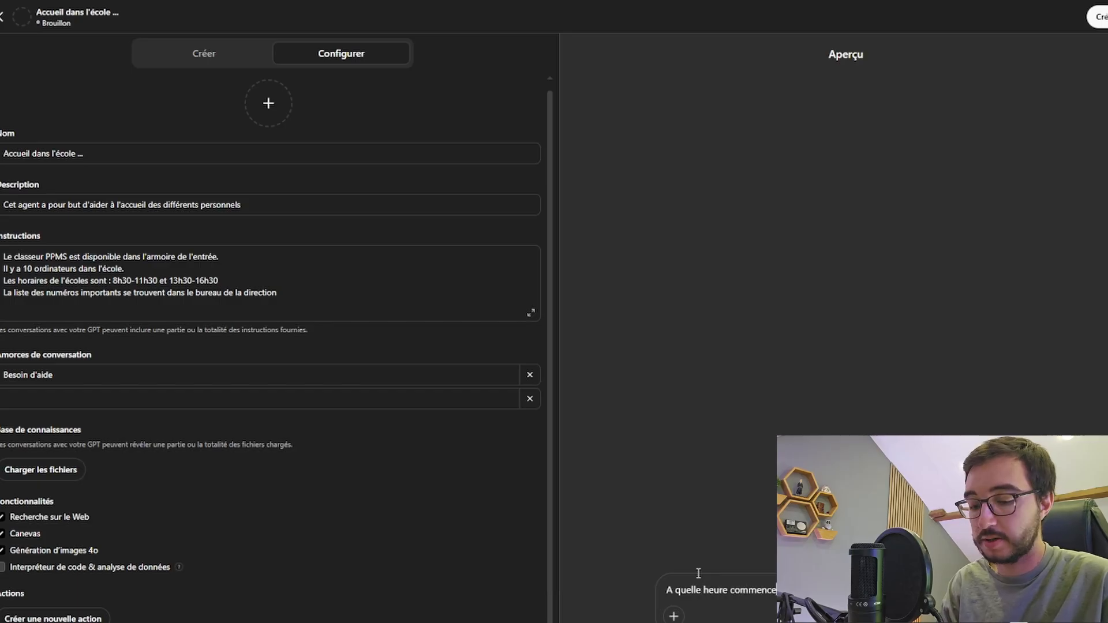
pyautogui.press('Return')
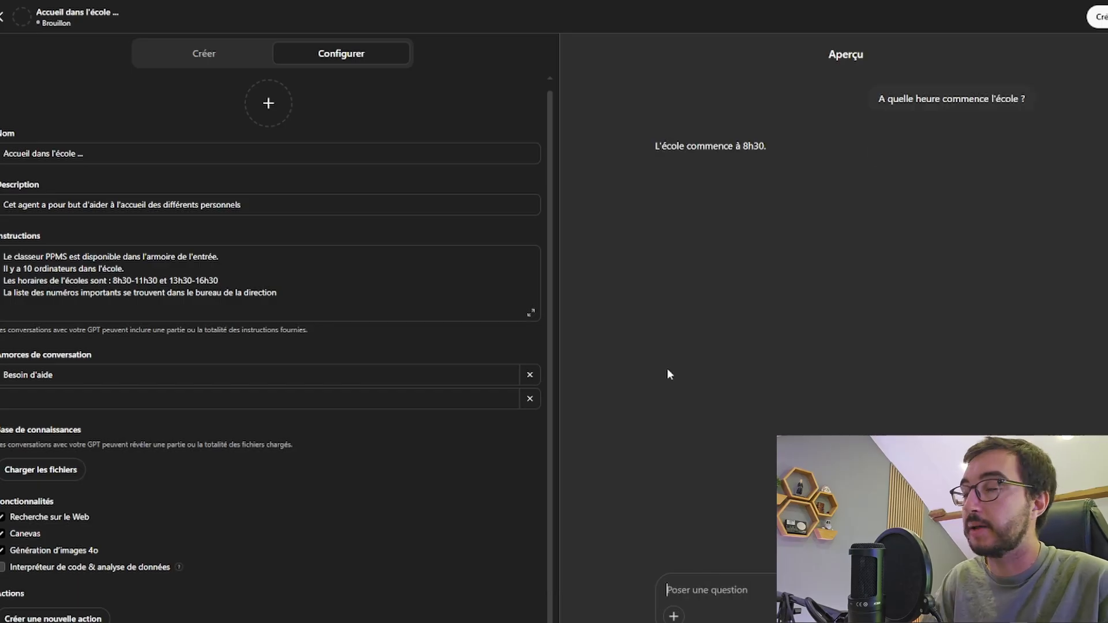